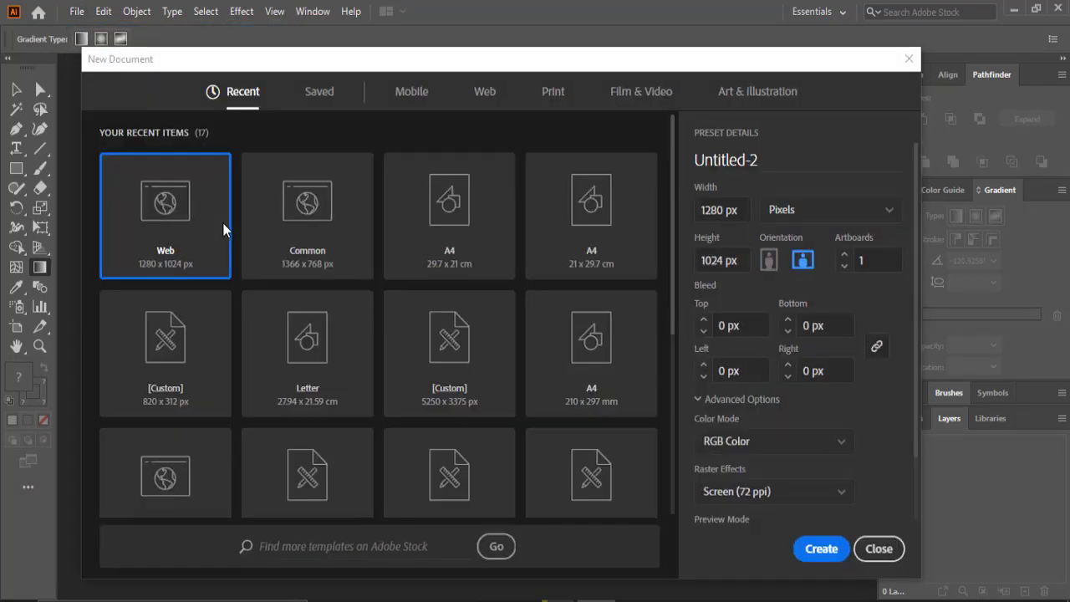
# - Create a new 1366 × 768 px document from the Common preset
pyautogui.click(326, 240)
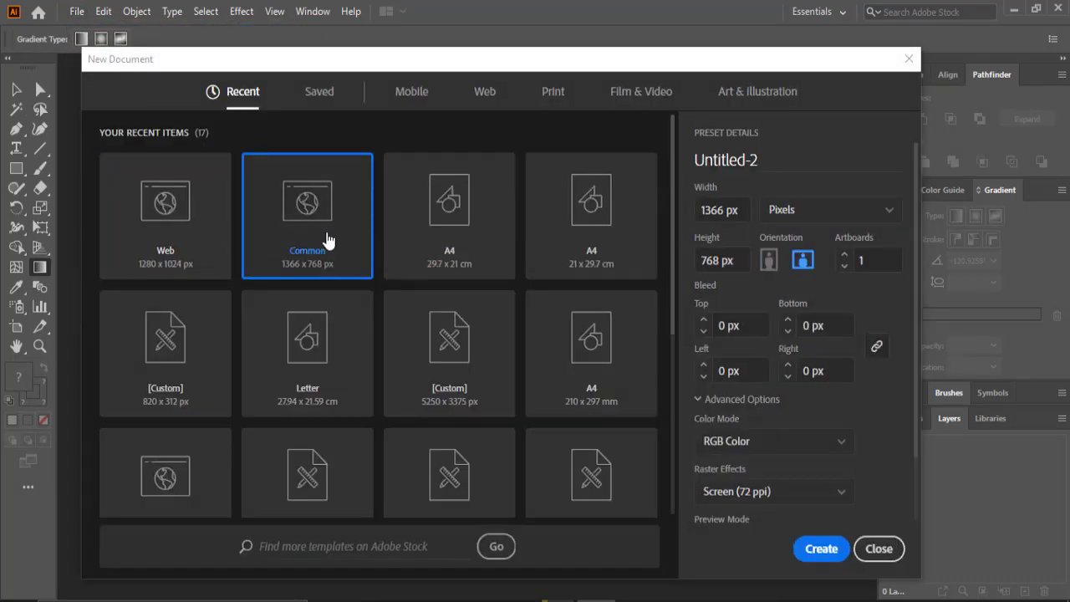
pyautogui.click(822, 549)
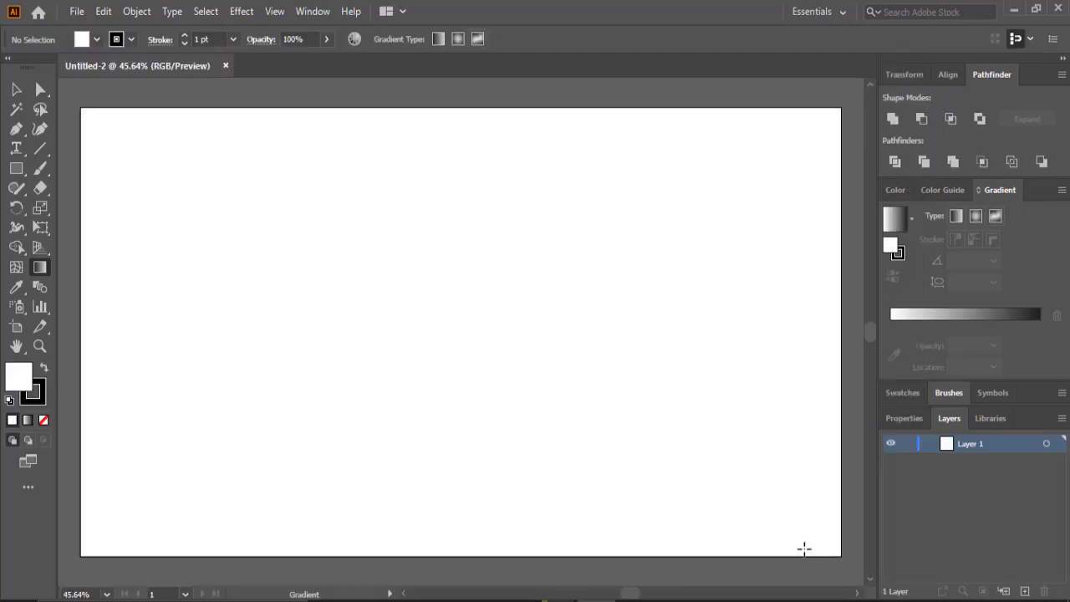
# - Draw a long horizontal rectangle across the left half of the artboard
pyautogui.click(16, 168)
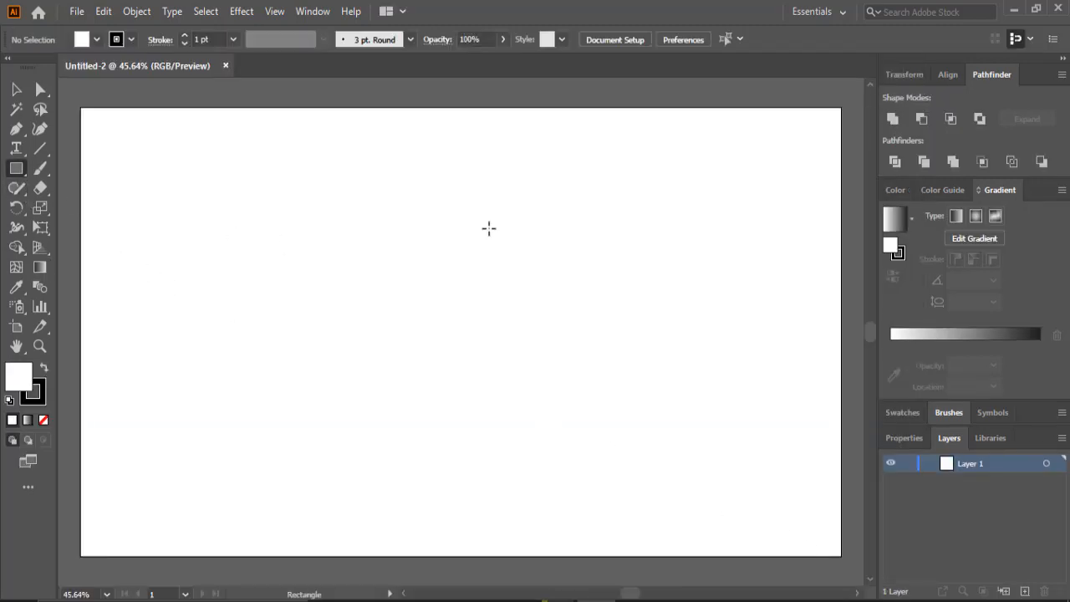
pyautogui.moveTo(533, 224); pyautogui.dragTo(81, 298)
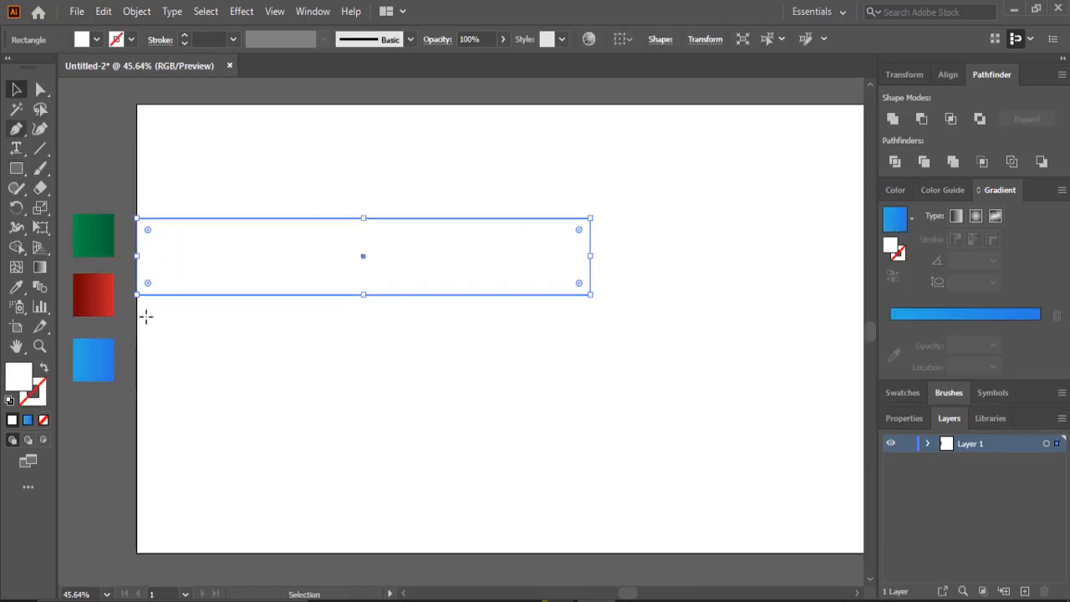
# - Add an anchor point at the middle of the rectangle's right edge and pull it outward to form an arrow tip
pyautogui.press('p')
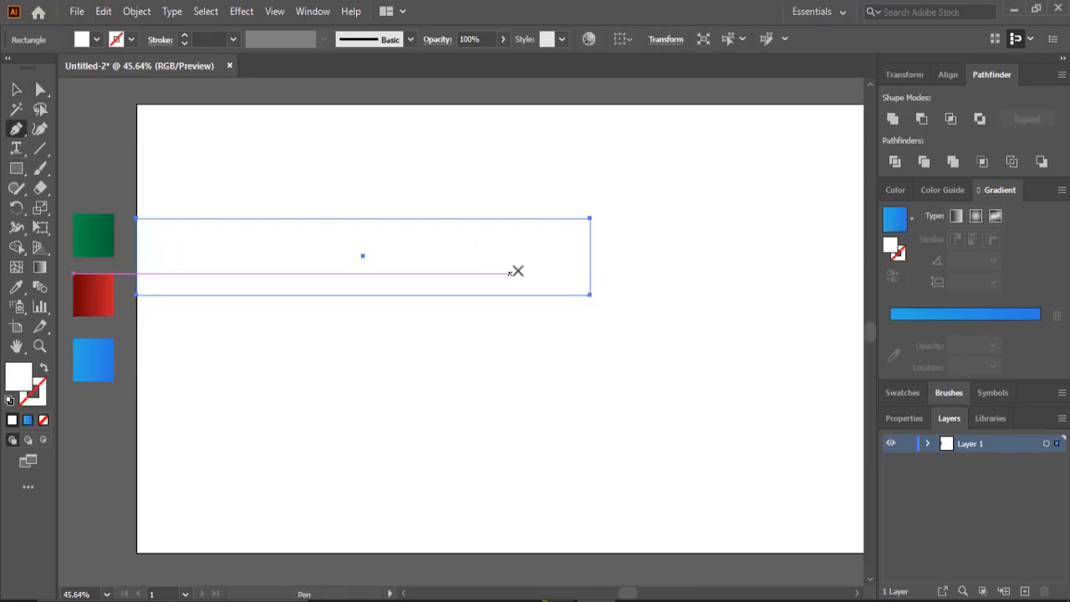
pyautogui.click(590, 255)
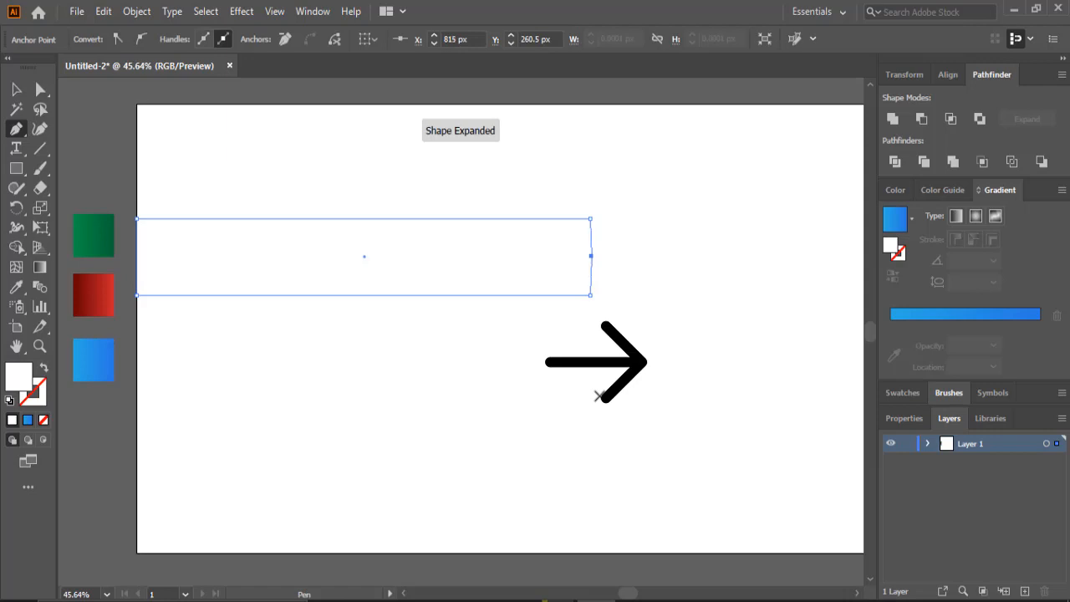
pyautogui.moveTo(590, 255); pyautogui.dragTo(640, 255)
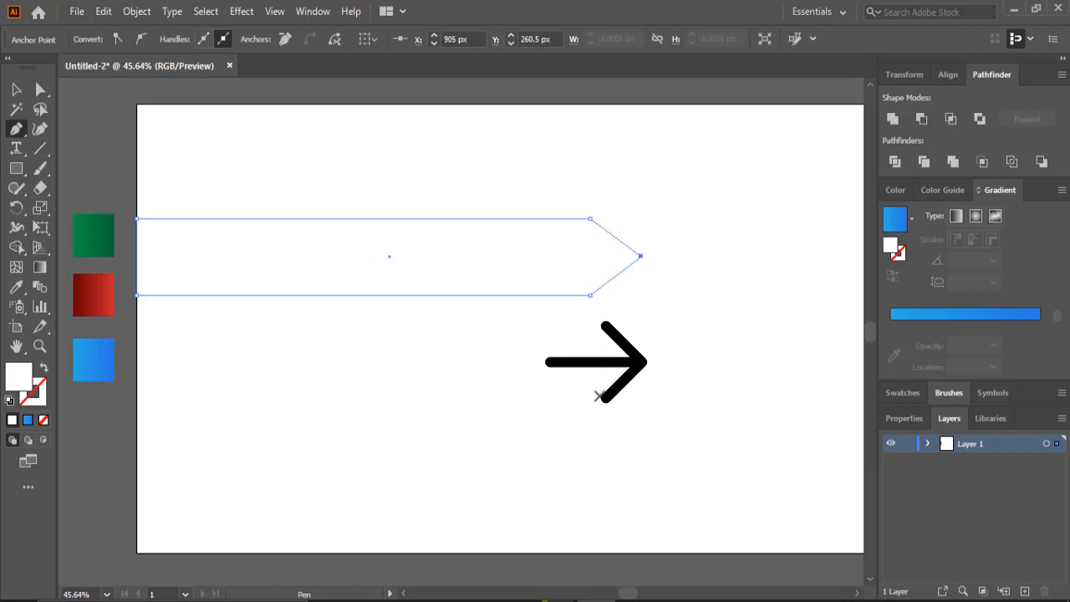
# - Fill the arrow with the green gradient sampled from the green swatch
pyautogui.click(16, 89)
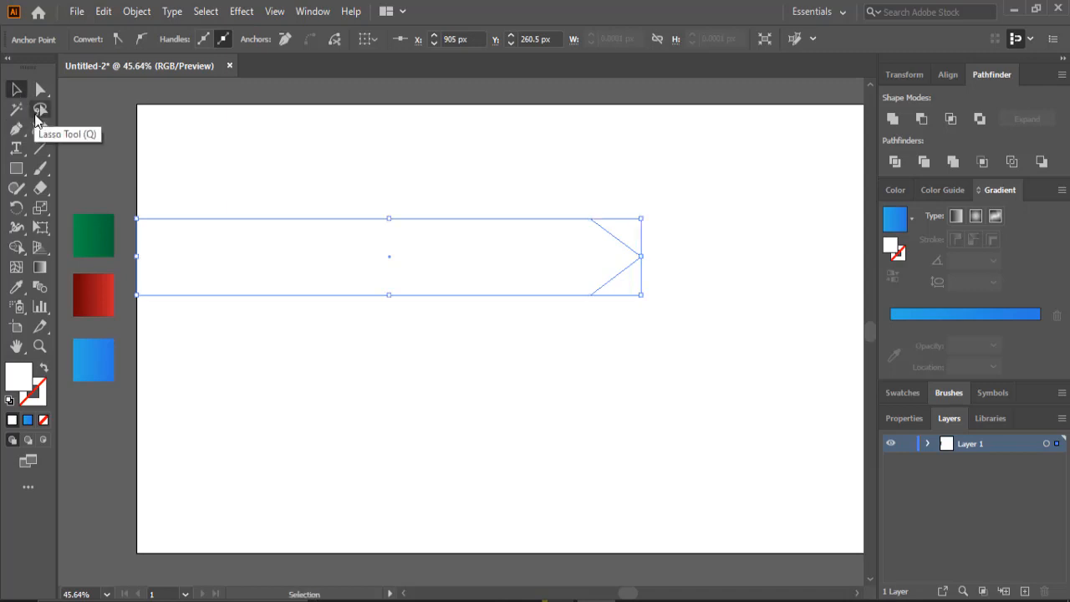
pyautogui.press('i')
pyautogui.click(92, 233)
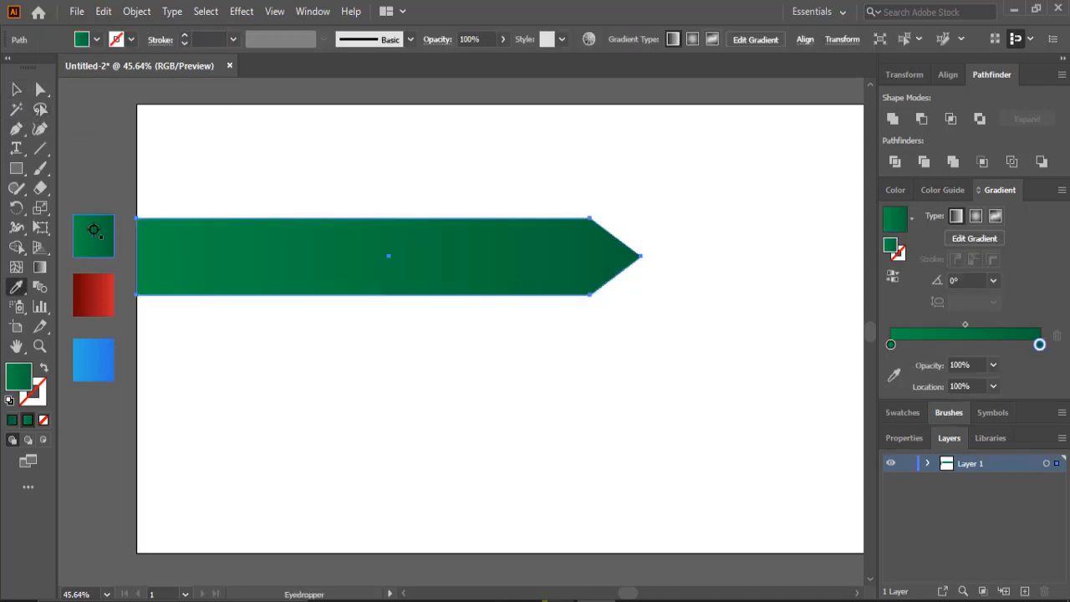
# - Duplicate the arrow twice, stacking each copy directly below the previous one and shifted to the right
pyautogui.press('v')
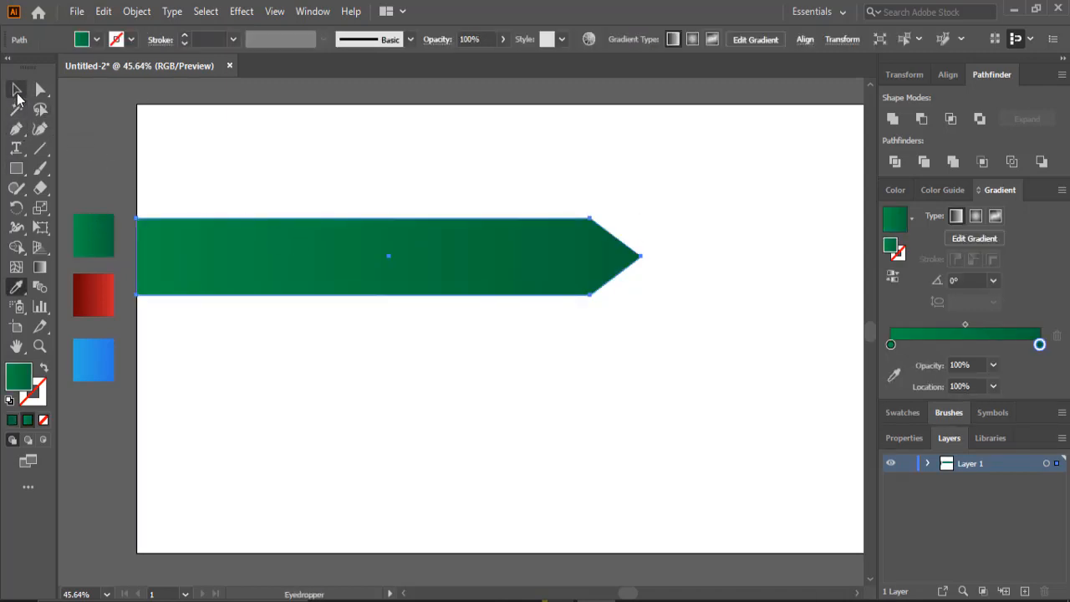
pyautogui.moveTo(383, 274); pyautogui.dragTo(474, 352)
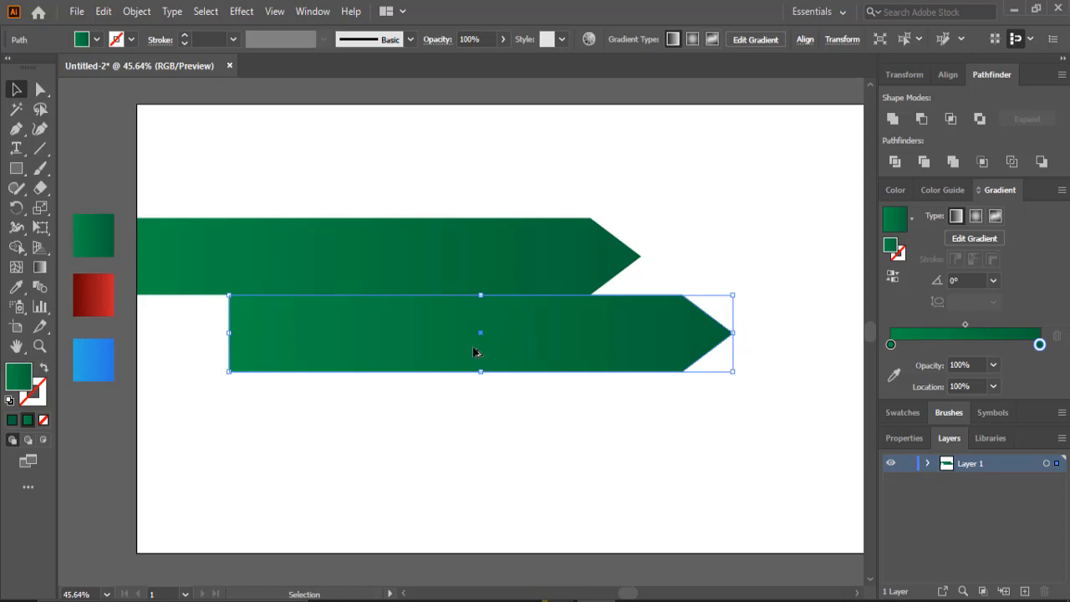
pyautogui.moveTo(475, 351); pyautogui.dragTo(539, 428)
pyautogui.hotkey('ctrl', 'z')
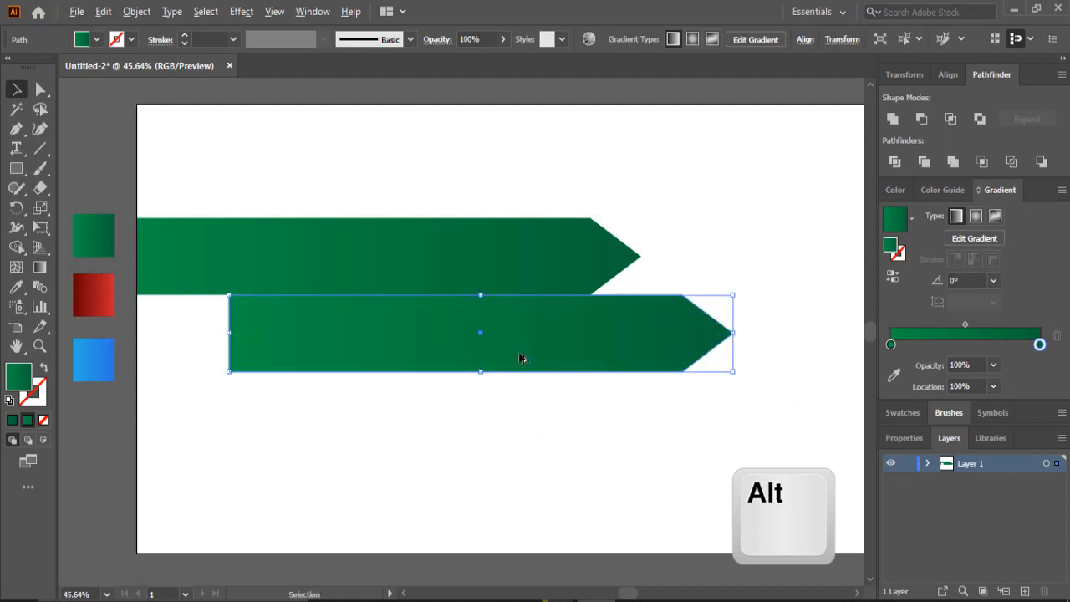
pyautogui.moveTo(519, 358); pyautogui.dragTo(567, 433)
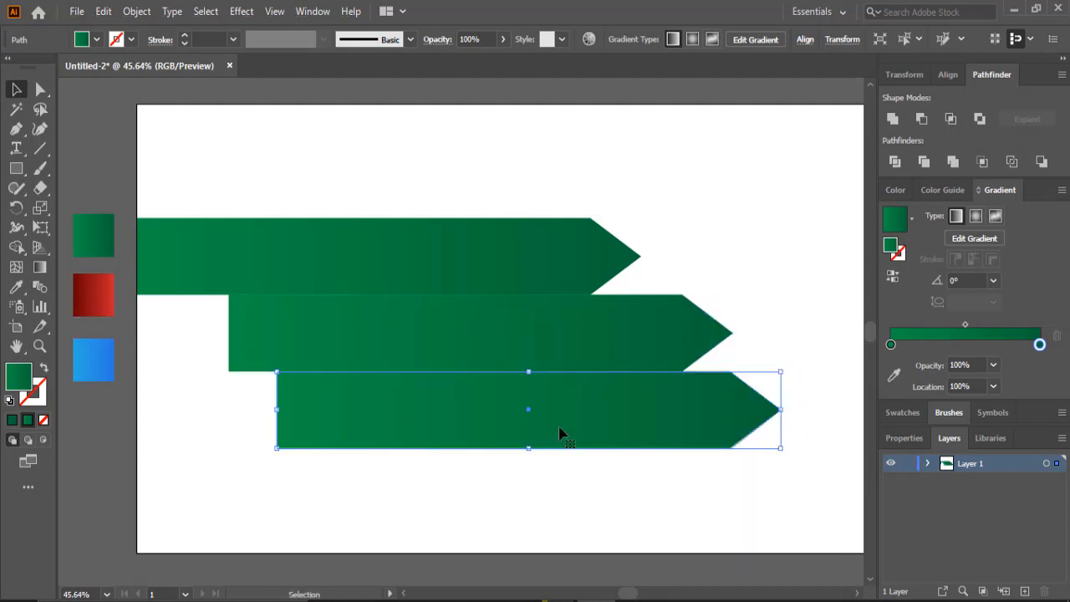
# - Fill the middle arrow with the red gradient sampled from the red swatch
pyautogui.click(12, 297)
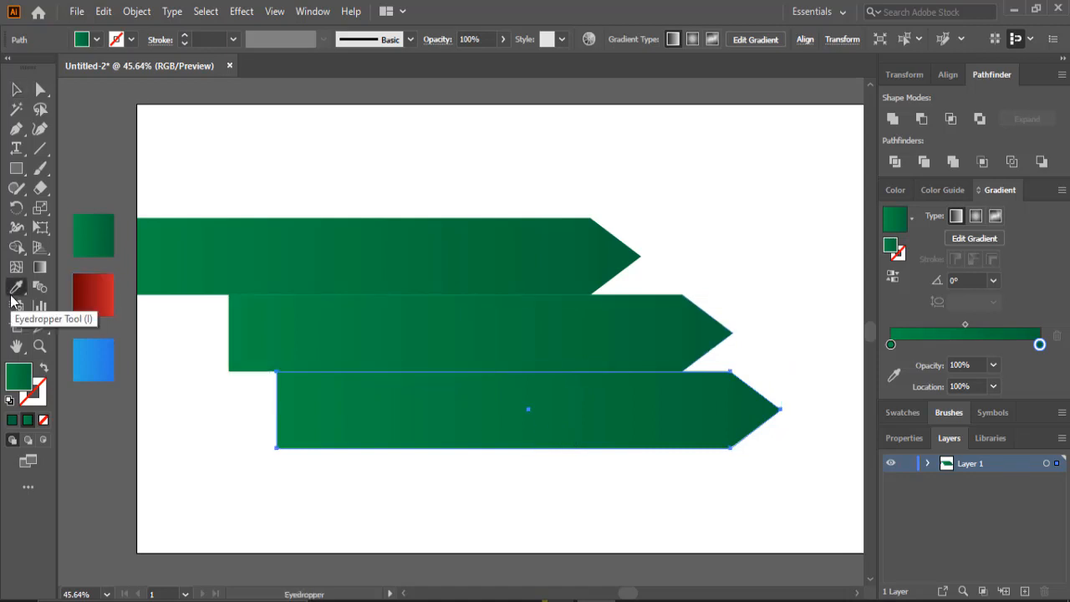
pyautogui.click(16, 89)
pyautogui.click(325, 341)
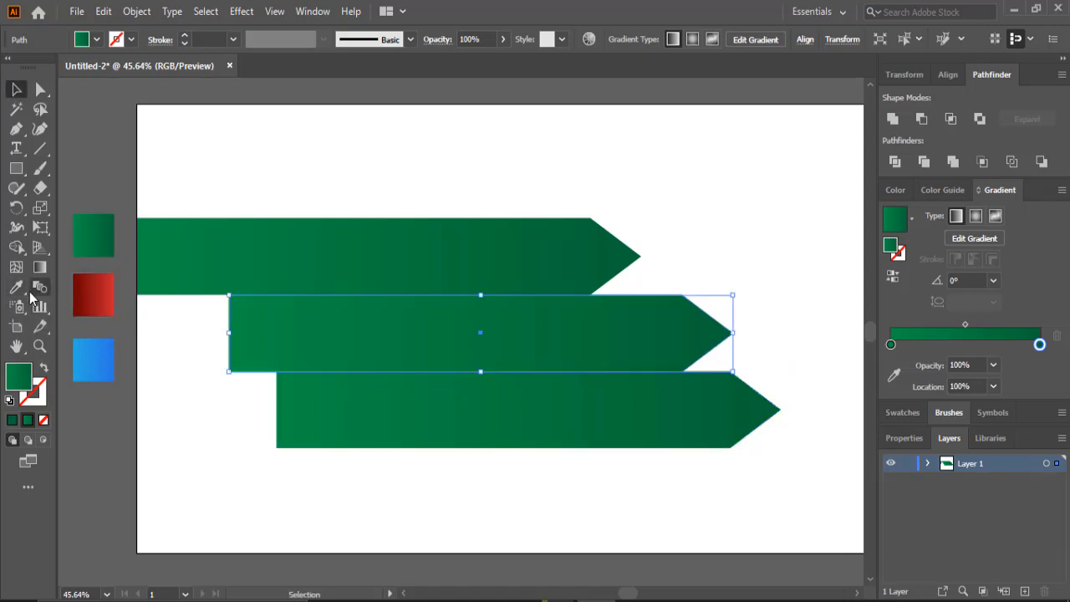
pyautogui.click(17, 287)
pyautogui.click(91, 292)
pyautogui.click(16, 89)
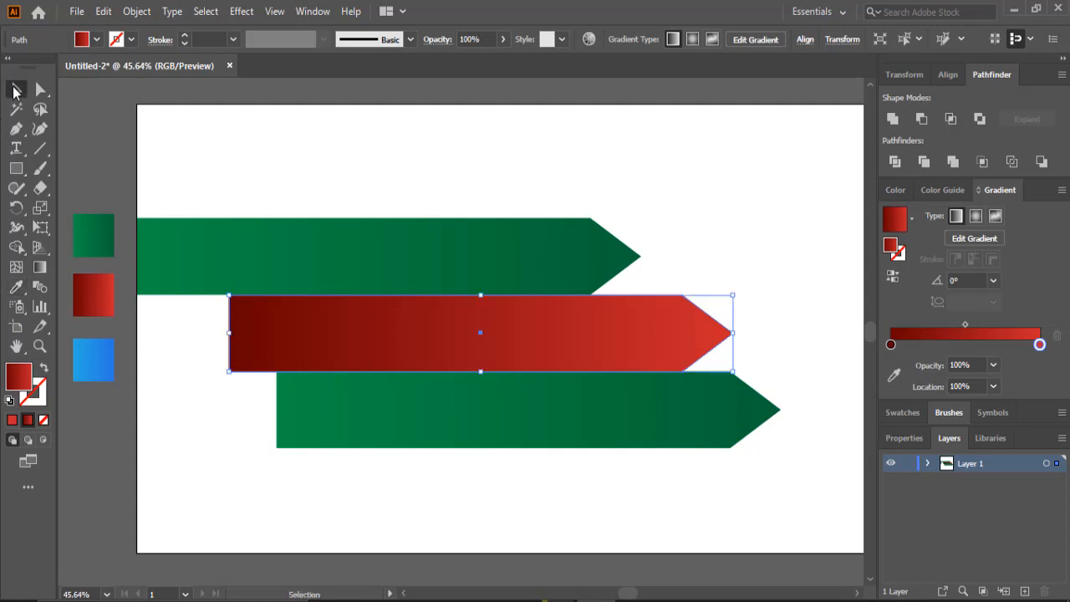
# - Fill the bottom arrow with the blue gradient sampled from the blue swatch
pyautogui.click(361, 422)
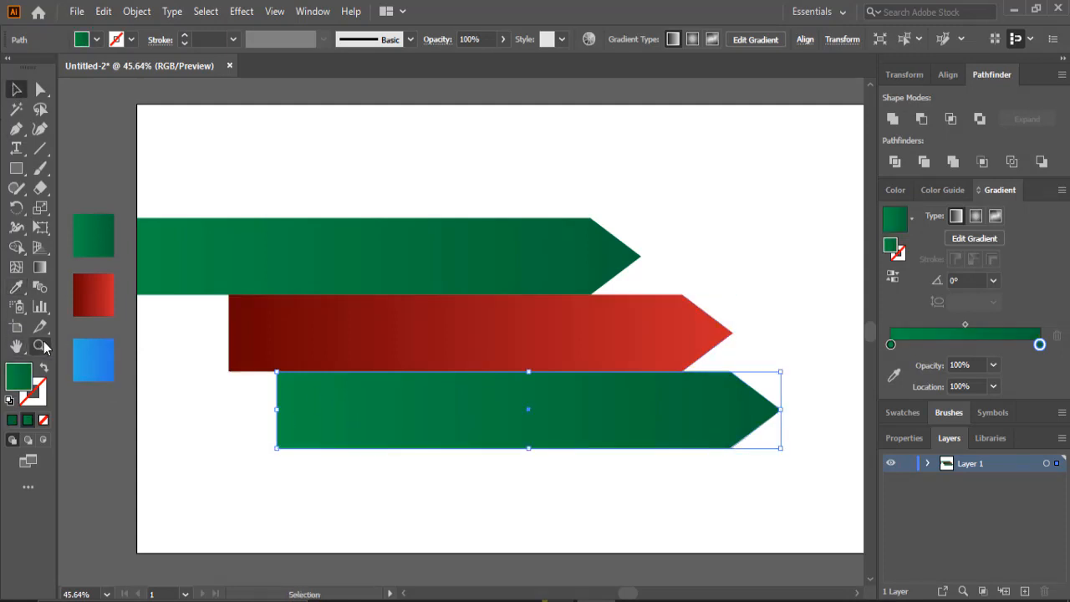
pyautogui.click(17, 288)
pyautogui.click(102, 374)
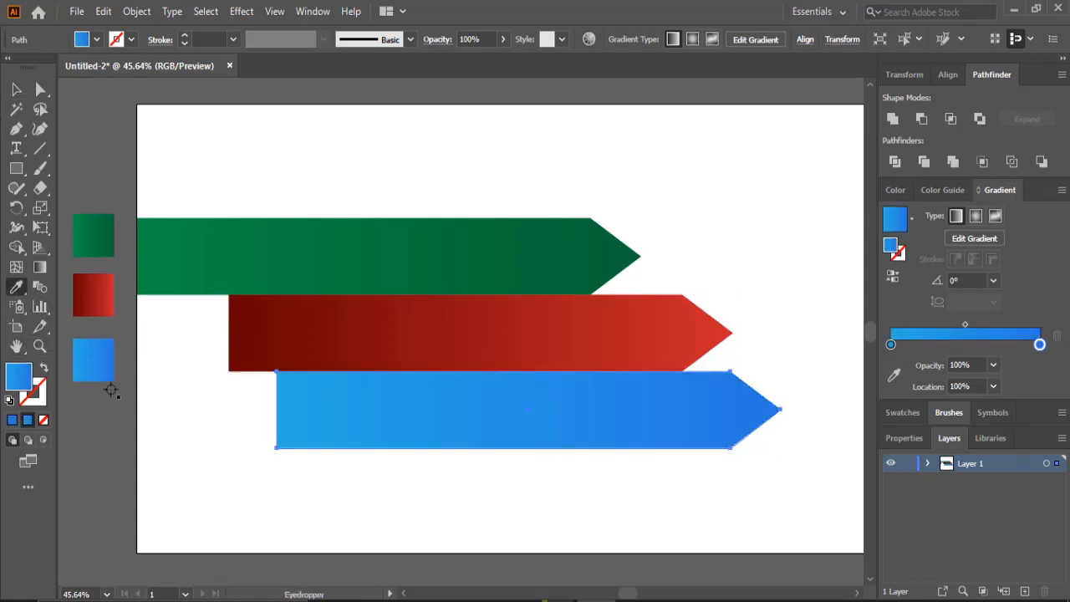
pyautogui.click(16, 89)
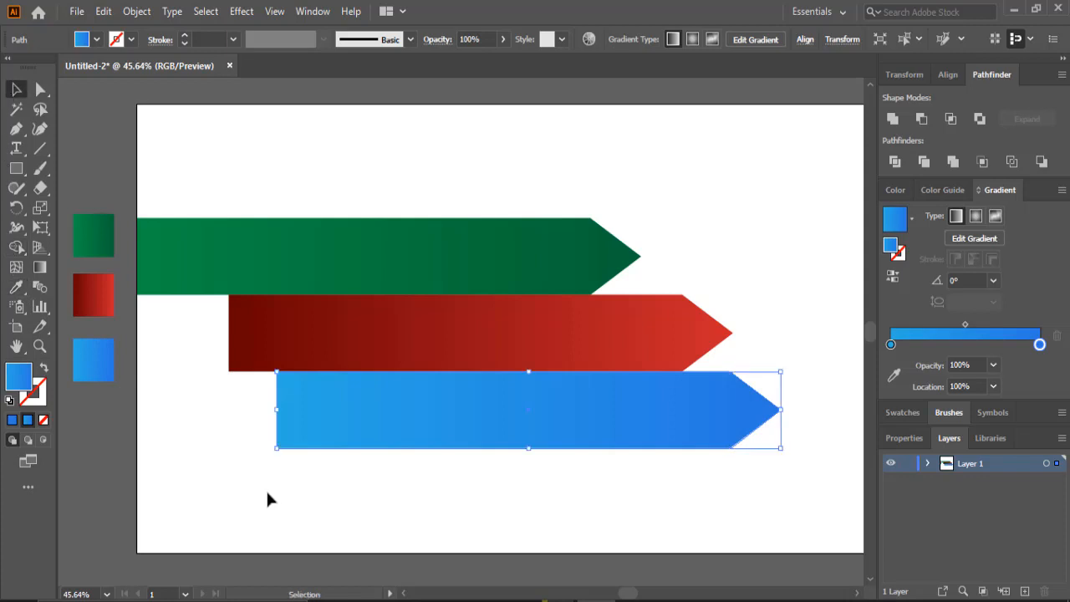
# - Select all three arrows and move them left so their ends extend past the artboard's left edge
pyautogui.moveTo(776, 199); pyautogui.dragTo(215, 486)
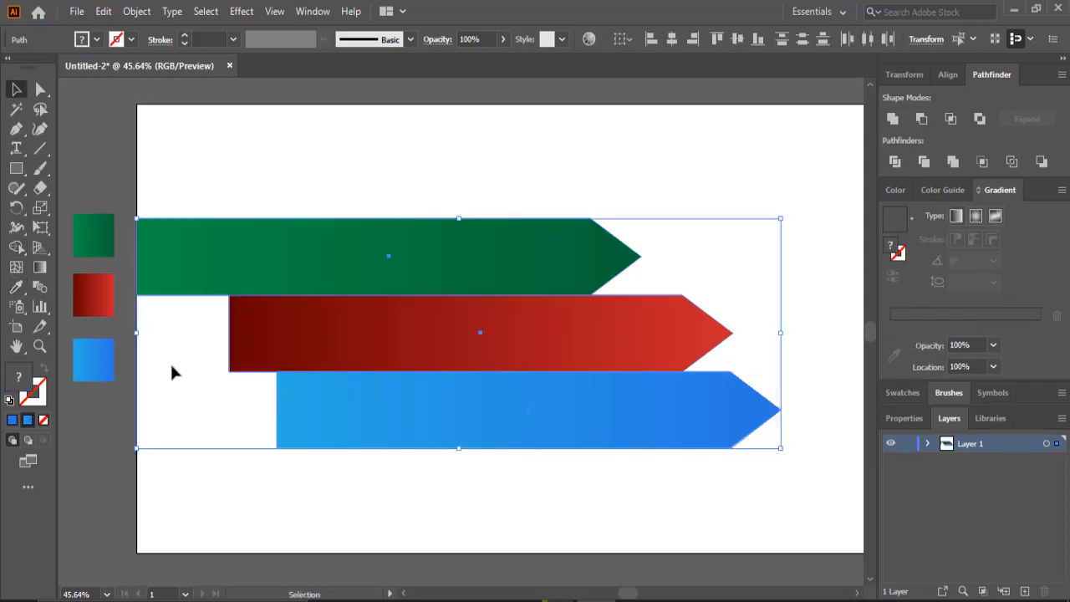
pyautogui.moveTo(134, 334); pyautogui.dragTo(170, 350)
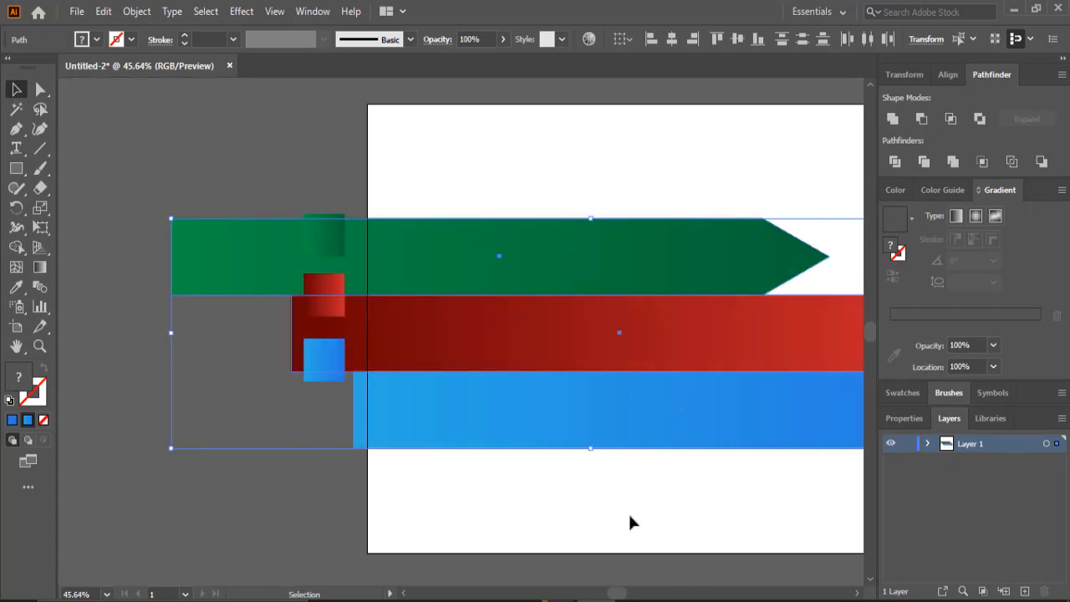
pyautogui.click(16, 345)
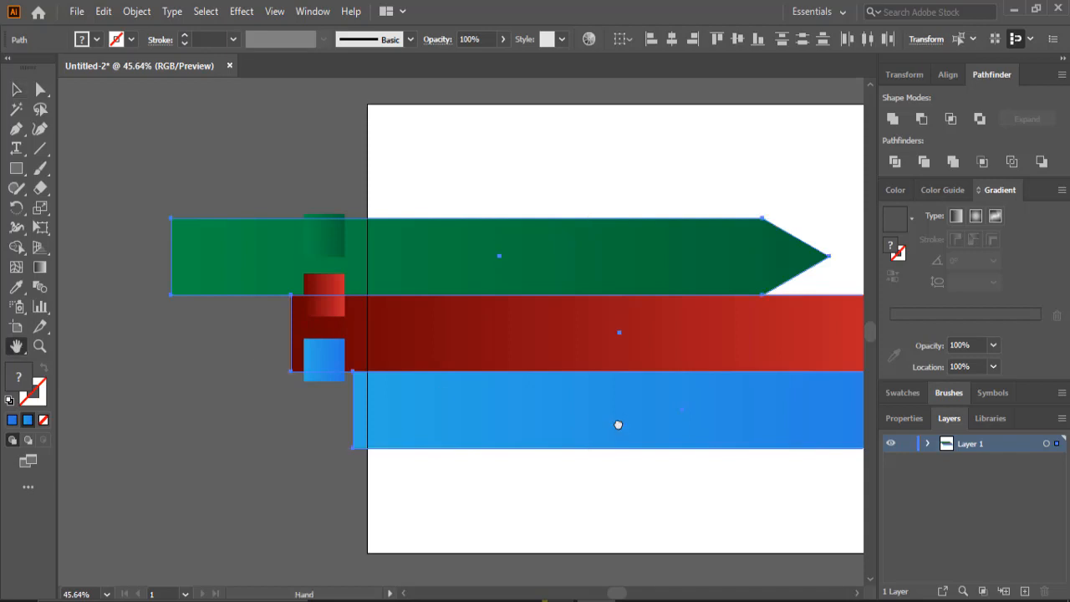
pyautogui.moveTo(616, 423); pyautogui.dragTo(351, 427)
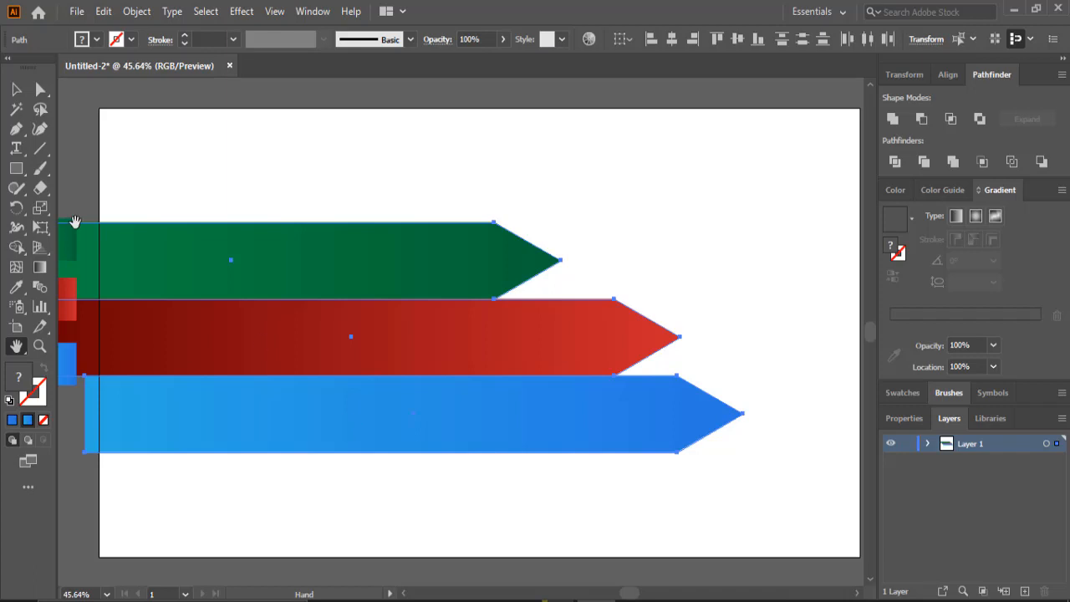
pyautogui.click(16, 89)
pyautogui.click(18, 170)
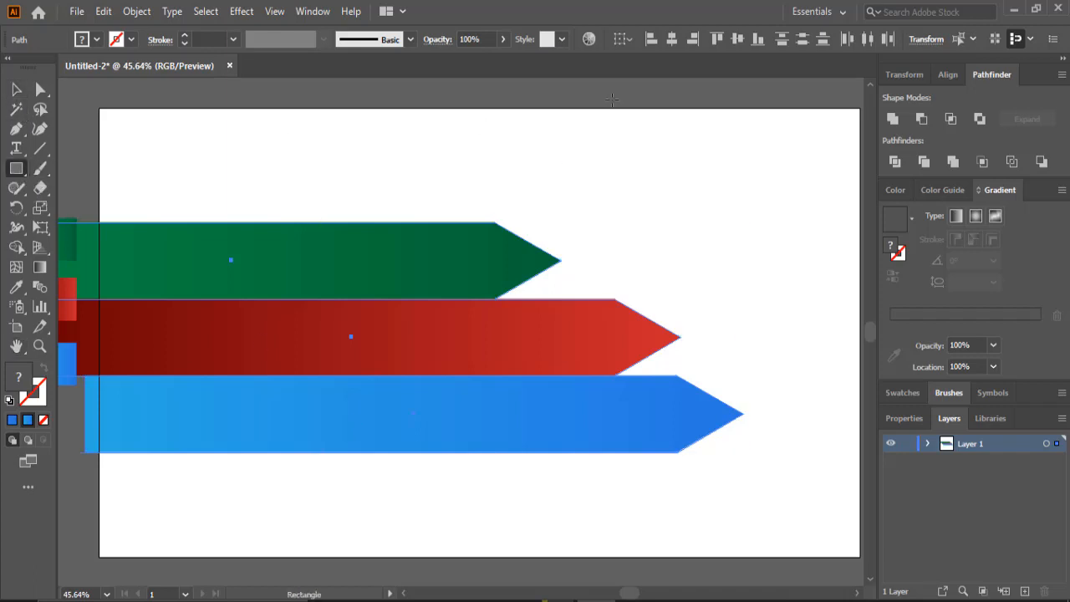
pyautogui.scroll(1, 826, 124)
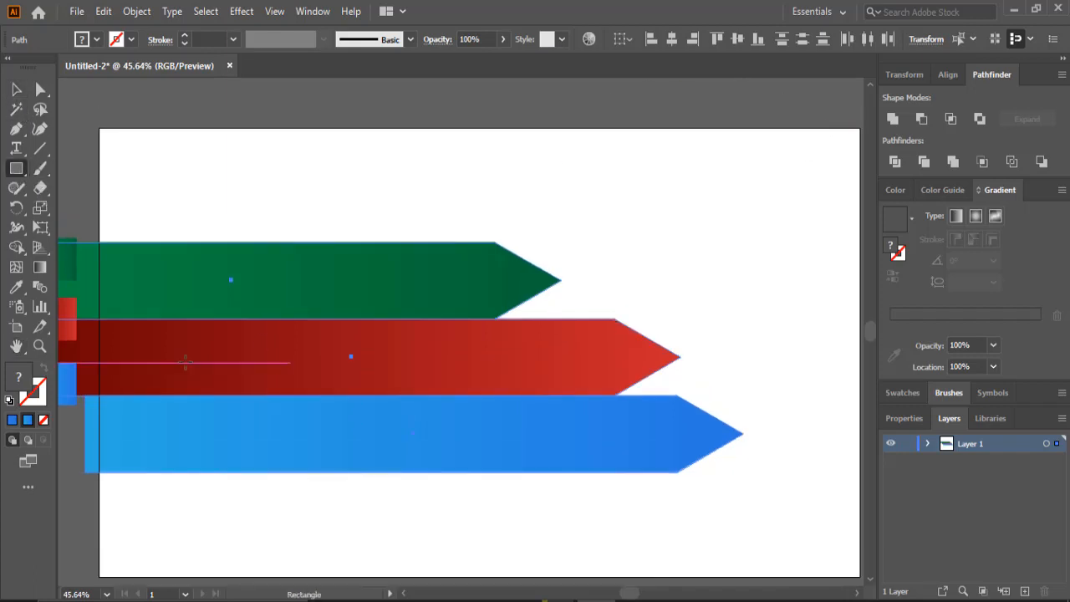
pyautogui.click(16, 345)
pyautogui.moveTo(341, 284); pyautogui.dragTo(329, 278)
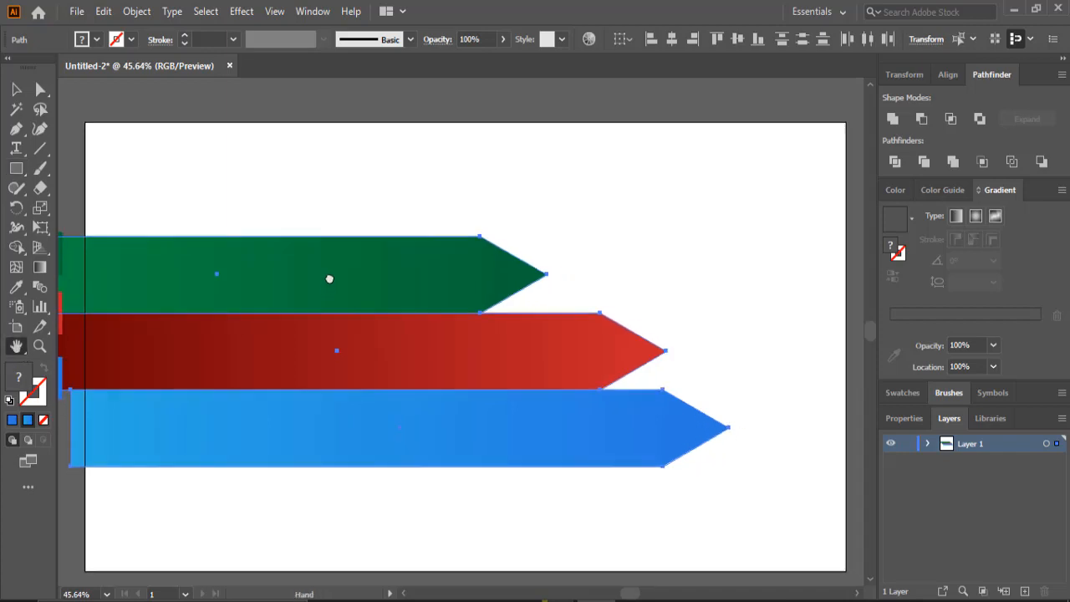
pyautogui.click(16, 168)
pyautogui.click(82, 42)
pyautogui.click(32, 66)
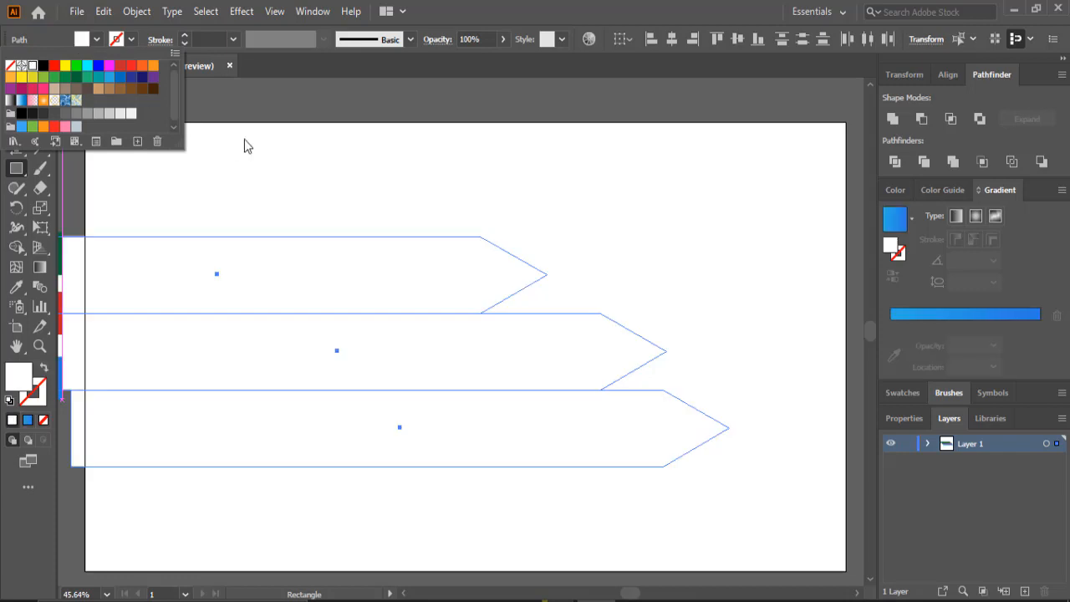
pyautogui.click(73, 180)
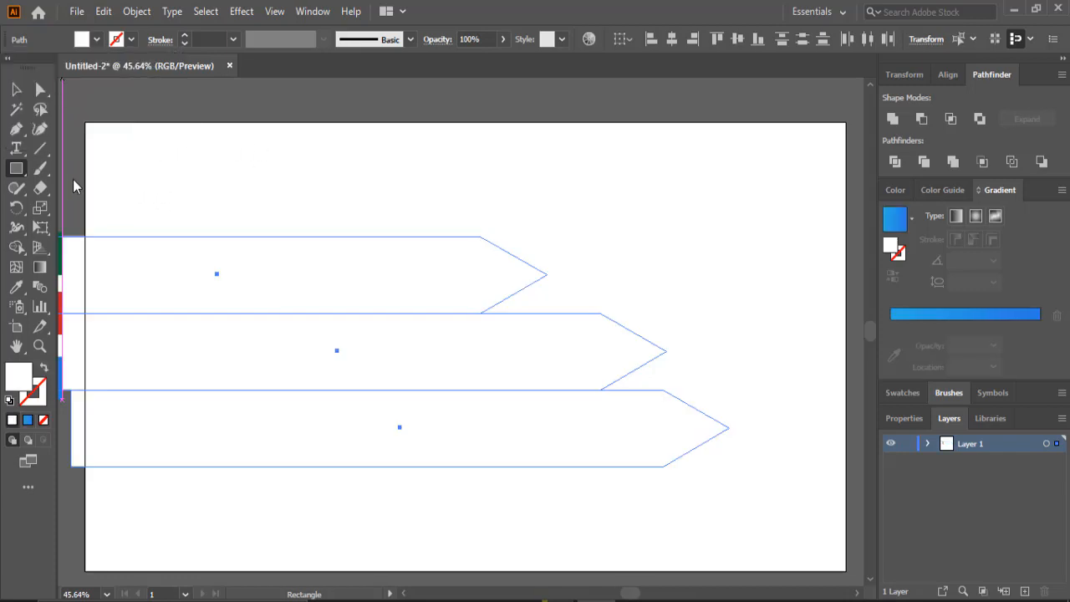
pyautogui.hotkey('ctrl', 'z')
# - Draw a white rectangle covering the entire artboard
pyautogui.click(17, 89)
pyautogui.click(19, 169)
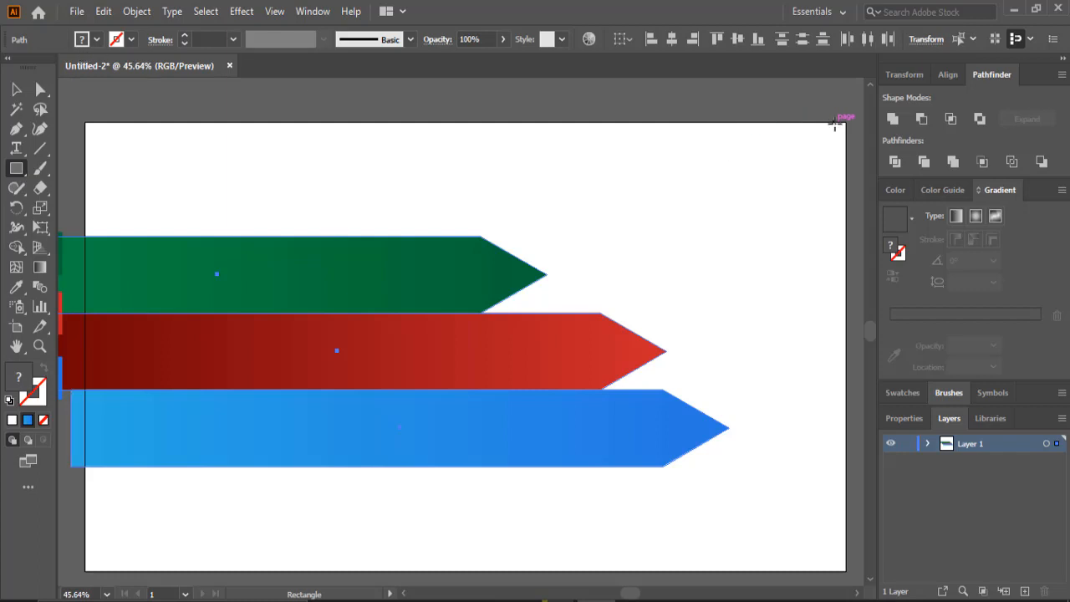
pyautogui.moveTo(844, 123); pyautogui.dragTo(87, 571)
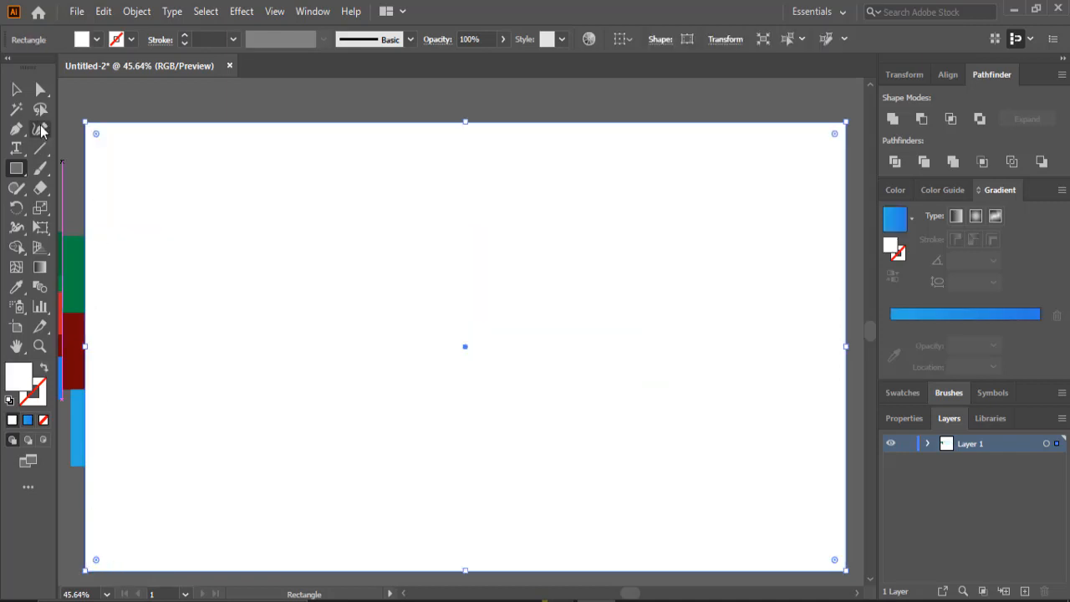
# - Send the white rectangle behind the arrows
pyautogui.click(16, 90)
pyautogui.rightClick(333, 237)
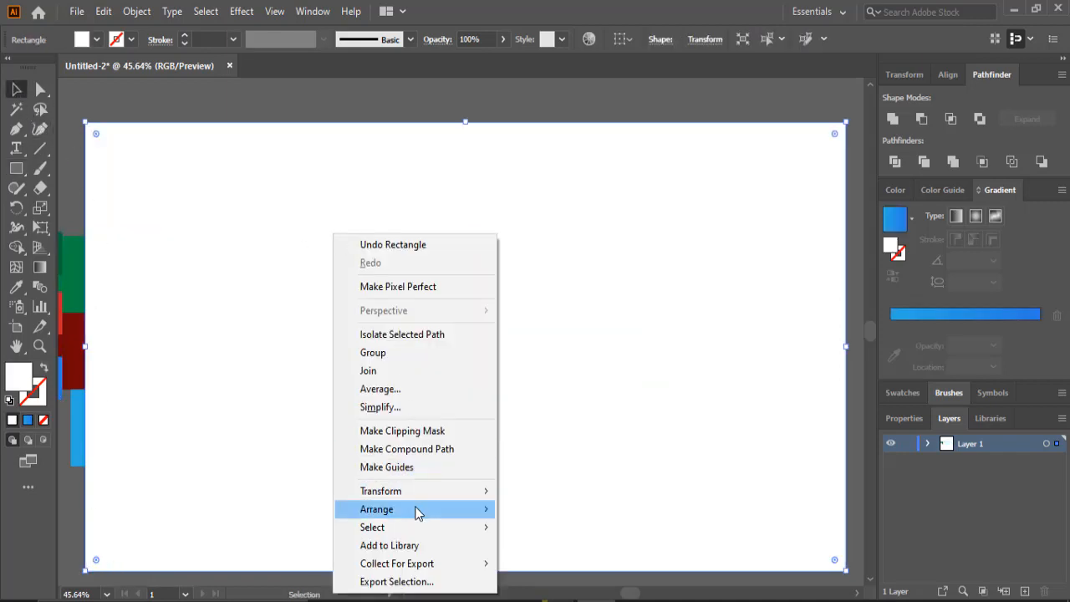
pyautogui.moveTo(418, 509)
pyautogui.click(544, 563)
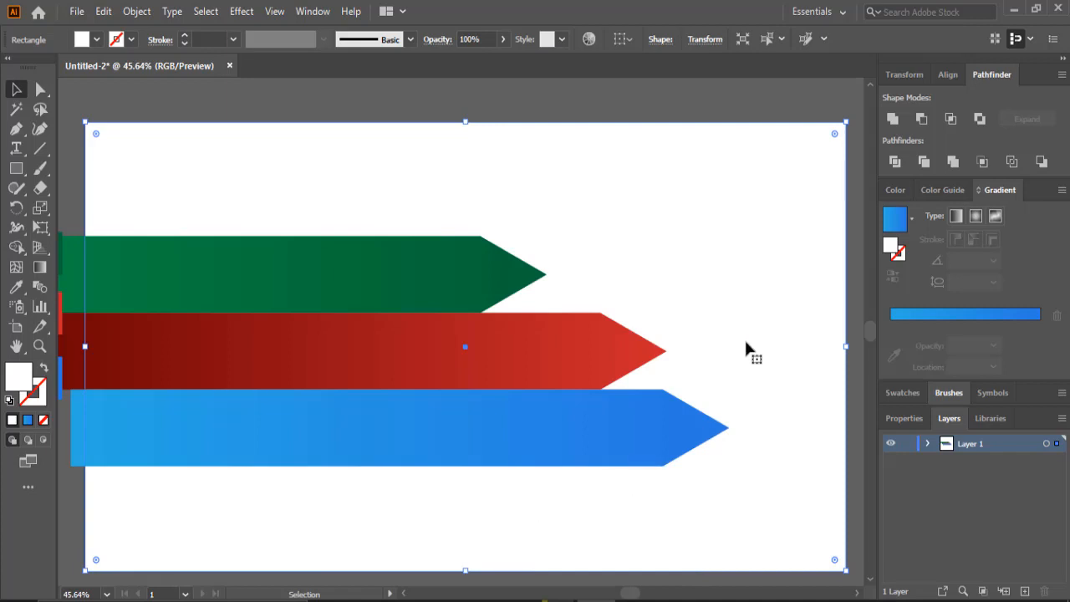
# - Select everything and use the Shape Builder to merge the arrow overhangs left of the artboard into one shape
pyautogui.click(856, 101)
pyautogui.moveTo(715, 101); pyautogui.dragTo(138, 495)
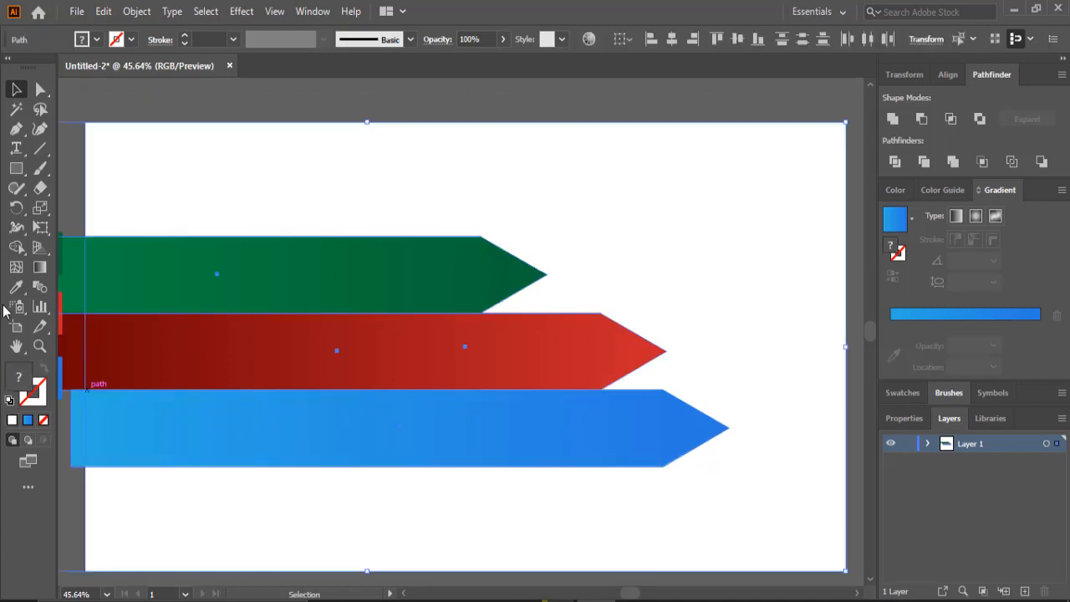
pyautogui.click(16, 246)
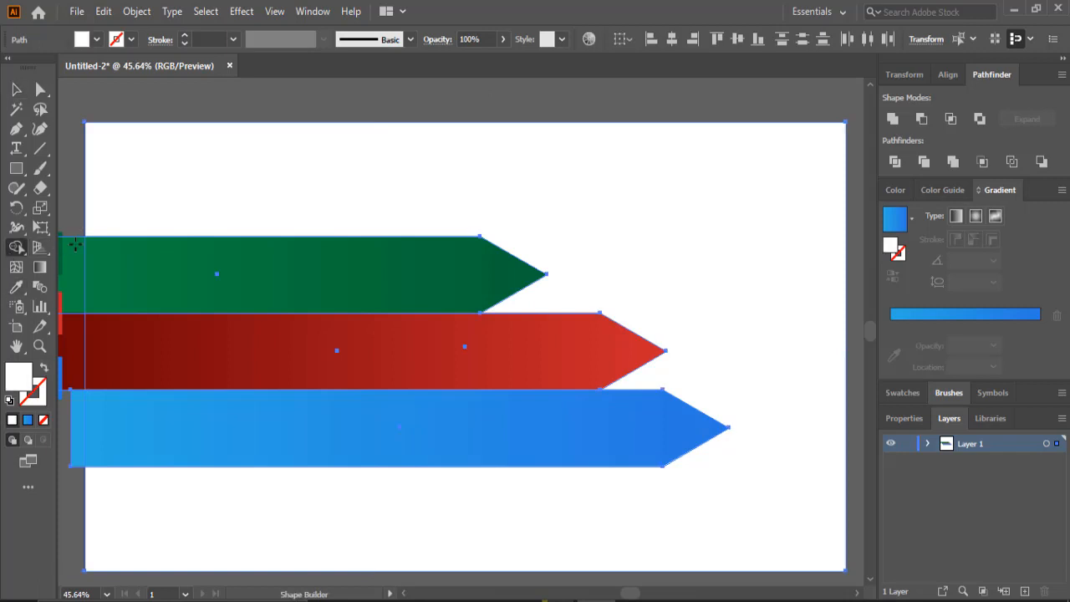
pyautogui.moveTo(77, 238)
pyautogui.mouseDown()
pyautogui.moveTo(70, 302)
pyautogui.moveTo(154, 298)
pyautogui.moveTo(258, 318)
pyautogui.mouseUp()
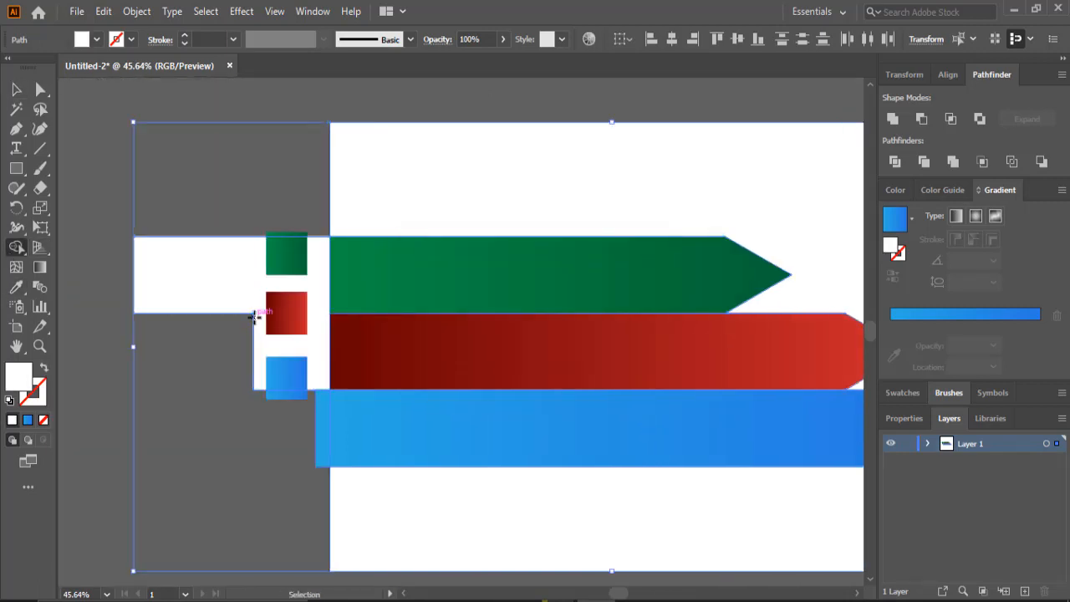
pyautogui.moveTo(322, 222); pyautogui.dragTo(321, 325)
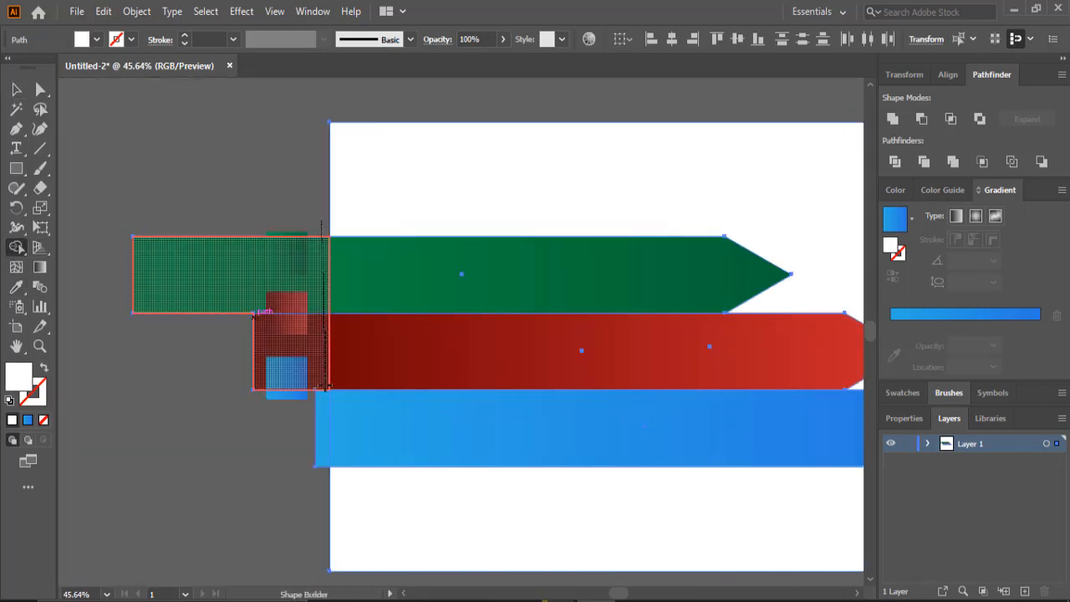
pyautogui.moveTo(326, 388); pyautogui.dragTo(321, 408)
# - Select the merged shape outside the artboard's left edge and delete it
pyautogui.click(16, 90)
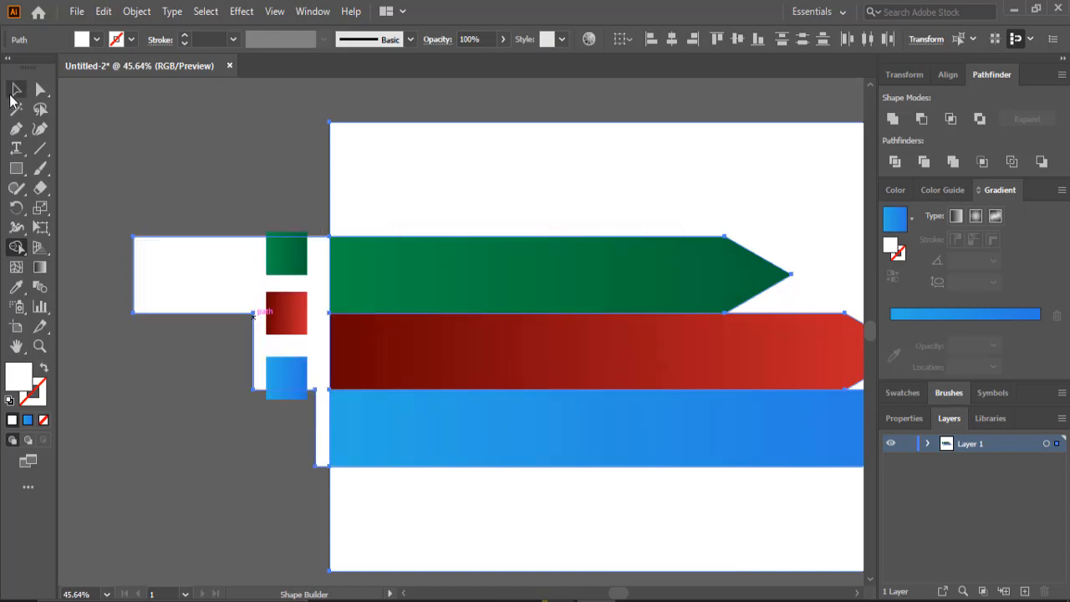
pyautogui.click(144, 357)
pyautogui.click(191, 283)
pyautogui.moveTo(191, 283); pyautogui.dragTo(133, 290)
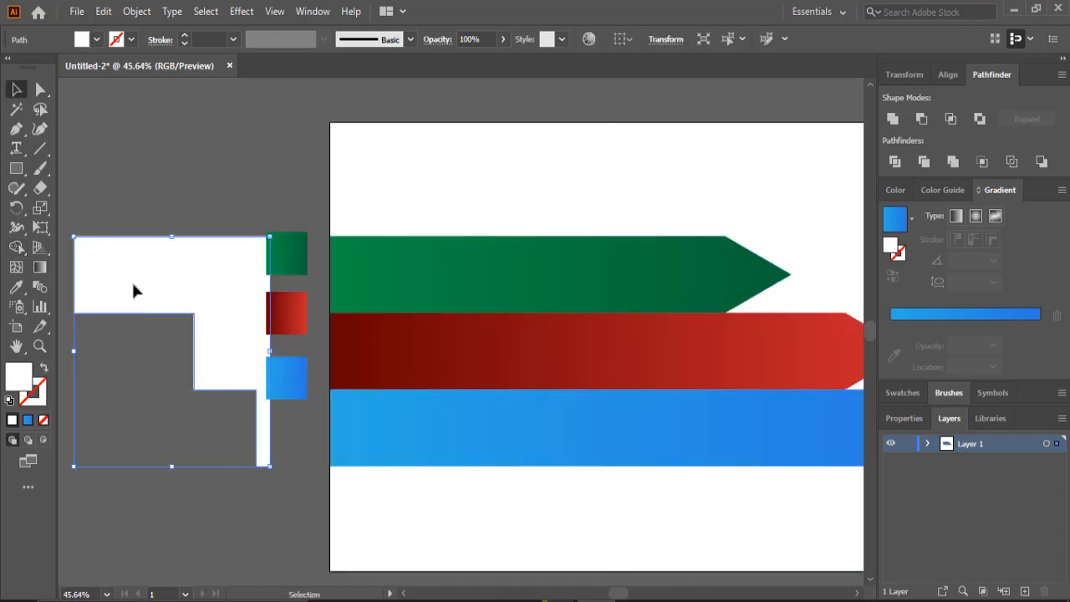
pyautogui.press('Delete')
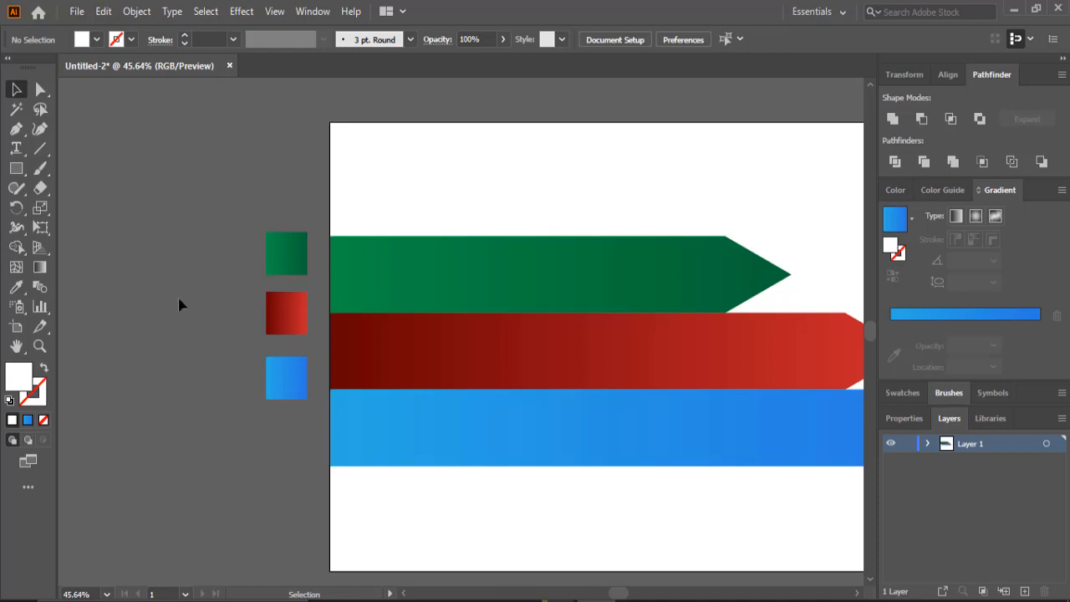
# - Lock the white background rectangle so it cannot be selected
pyautogui.click(16, 345)
pyautogui.moveTo(566, 351); pyautogui.dragTo(365, 320)
pyautogui.click(16, 90)
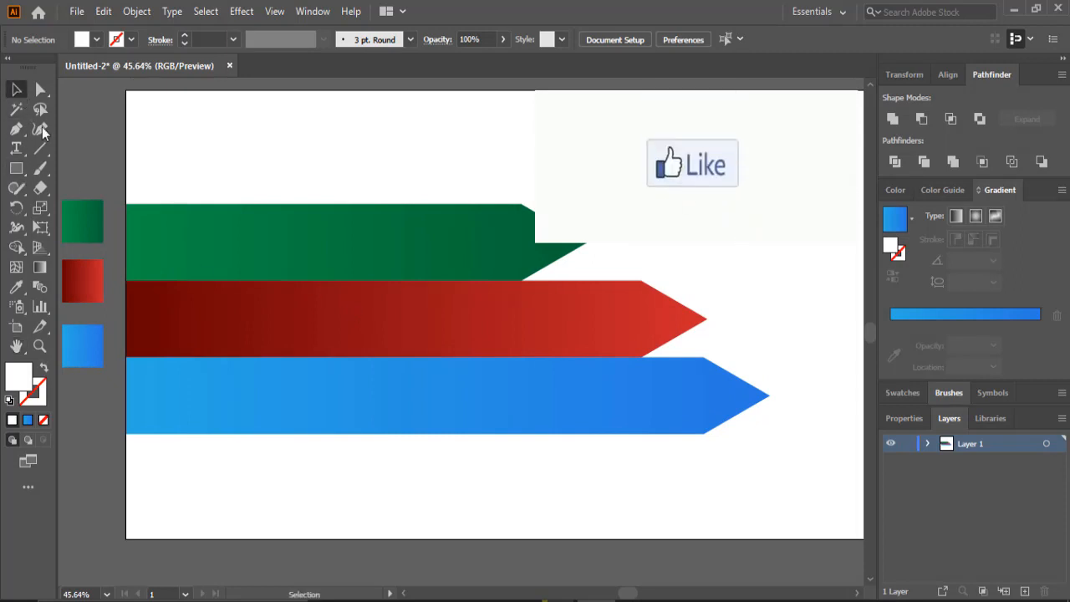
pyautogui.click(255, 261)
pyautogui.scroll(-3, 259, 261)
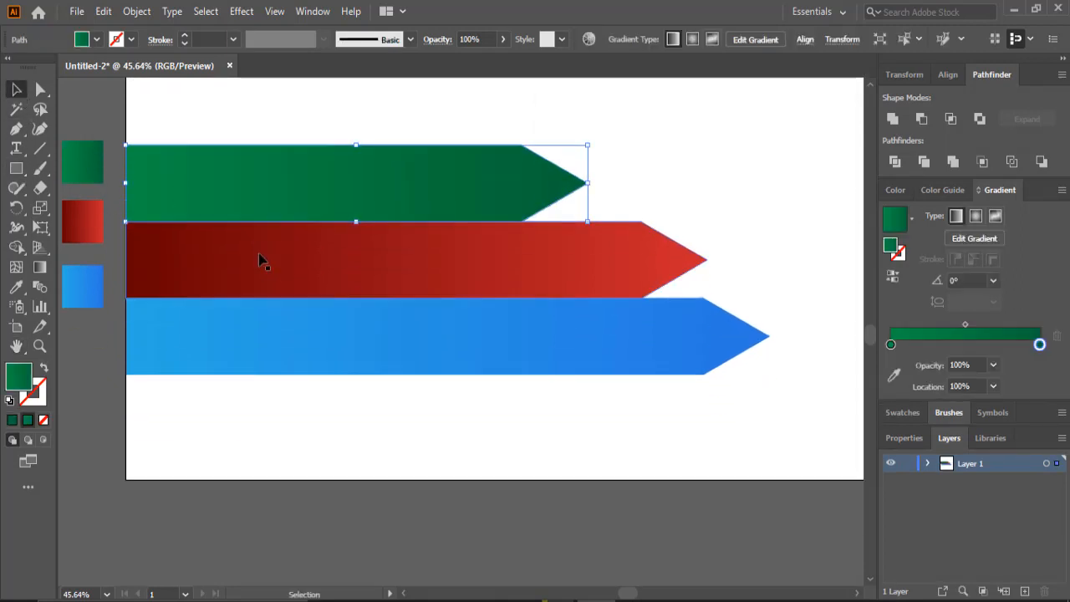
pyautogui.click(254, 401)
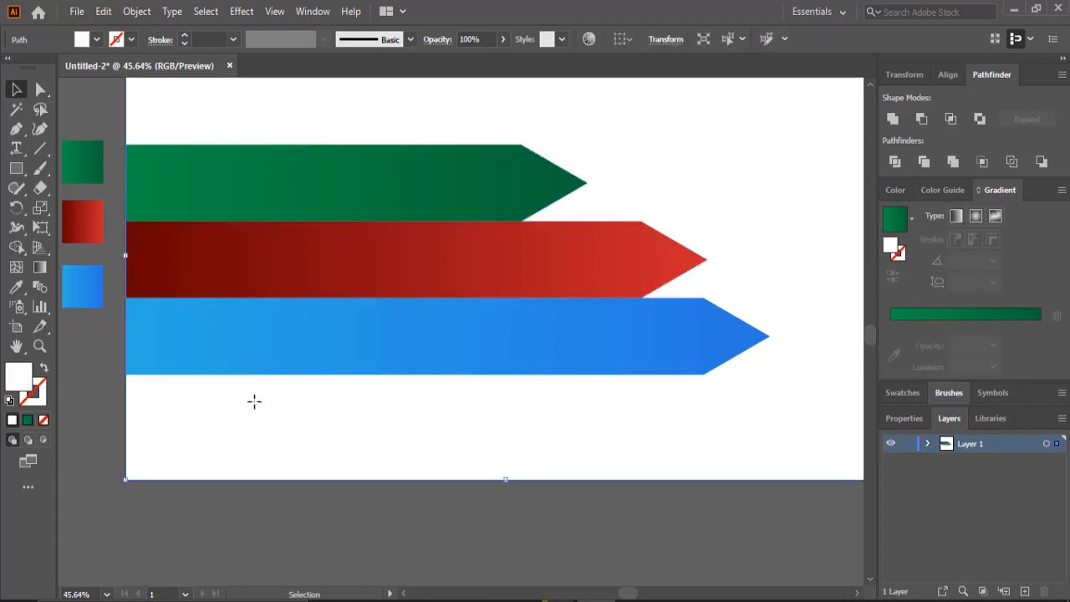
pyautogui.click(926, 444)
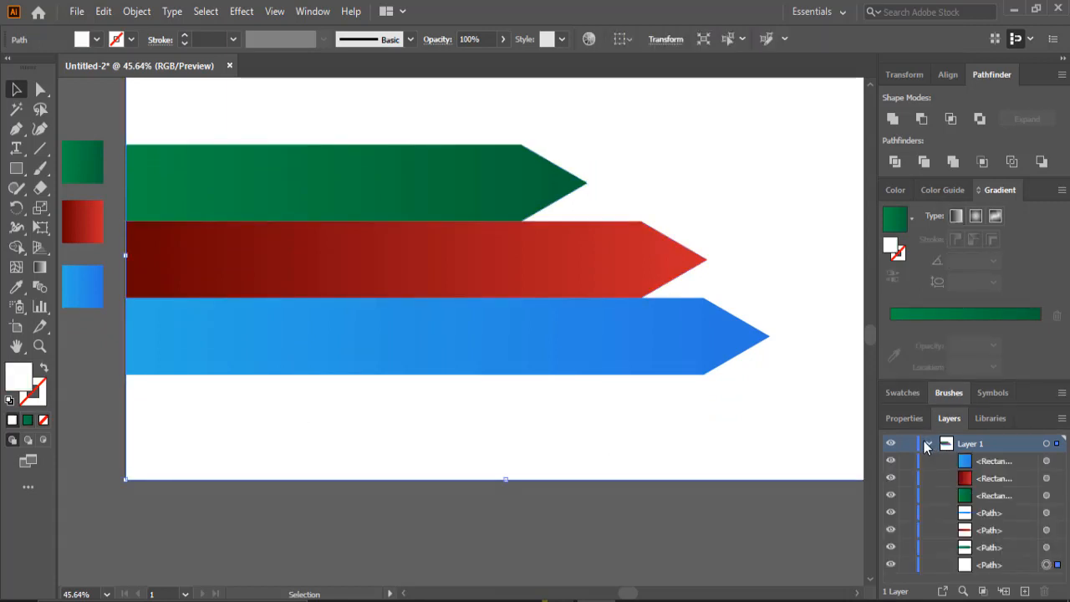
pyautogui.click(906, 564)
pyautogui.scroll(2, 668, 482)
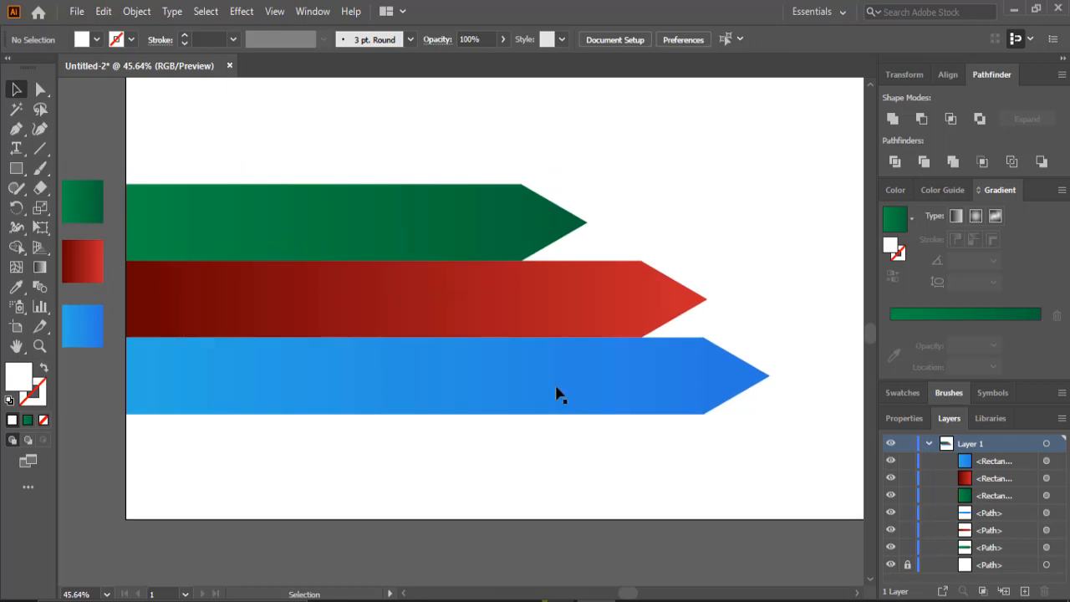
# - Duplicate the green arrow and place the copy below the artboard
pyautogui.click(460, 229)
pyautogui.scroll(-2, 460, 230)
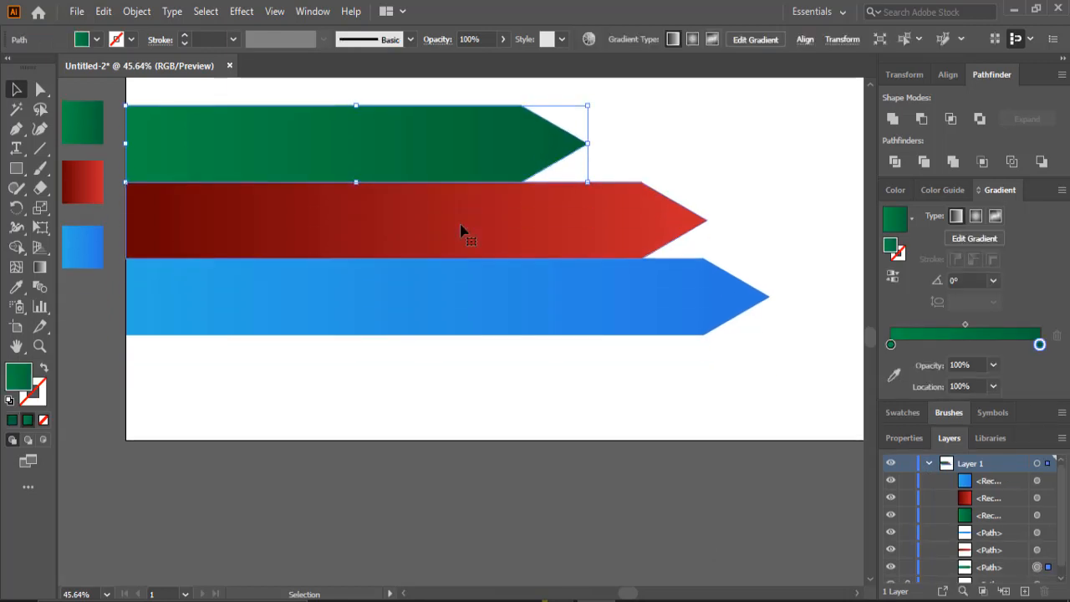
pyautogui.moveTo(396, 145); pyautogui.dragTo(452, 498)
pyautogui.scroll(-1, 453, 434)
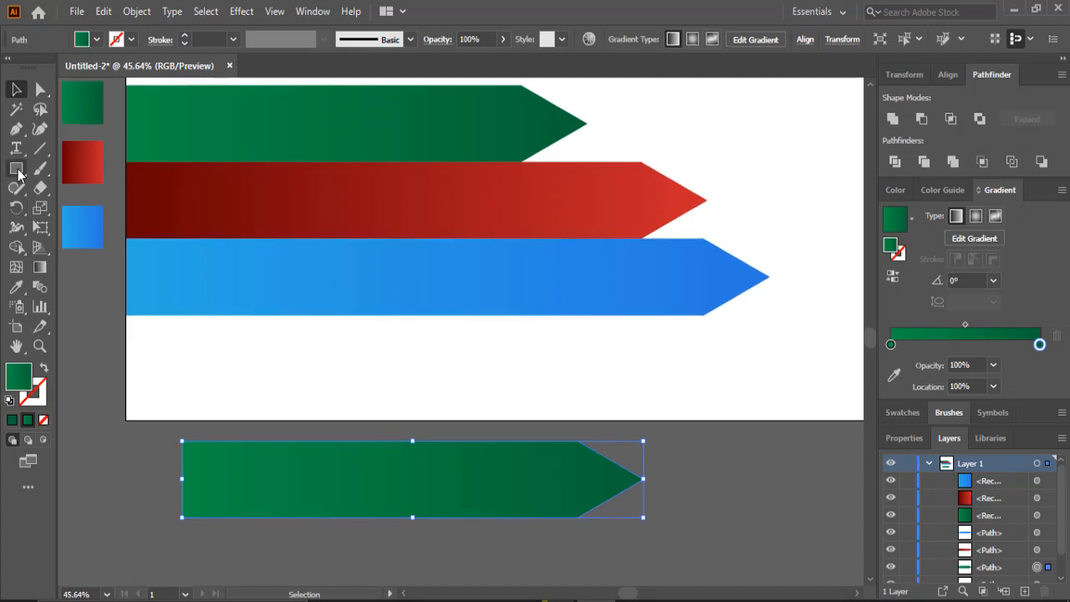
pyautogui.click(16, 168)
pyautogui.click(83, 40)
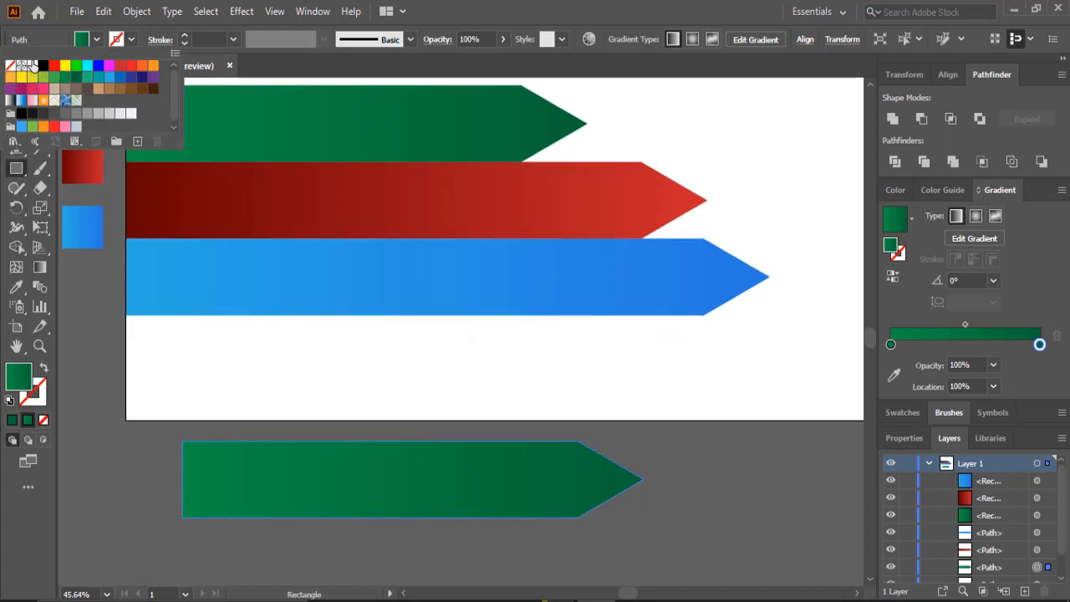
pyautogui.click(23, 65)
pyautogui.click(105, 445)
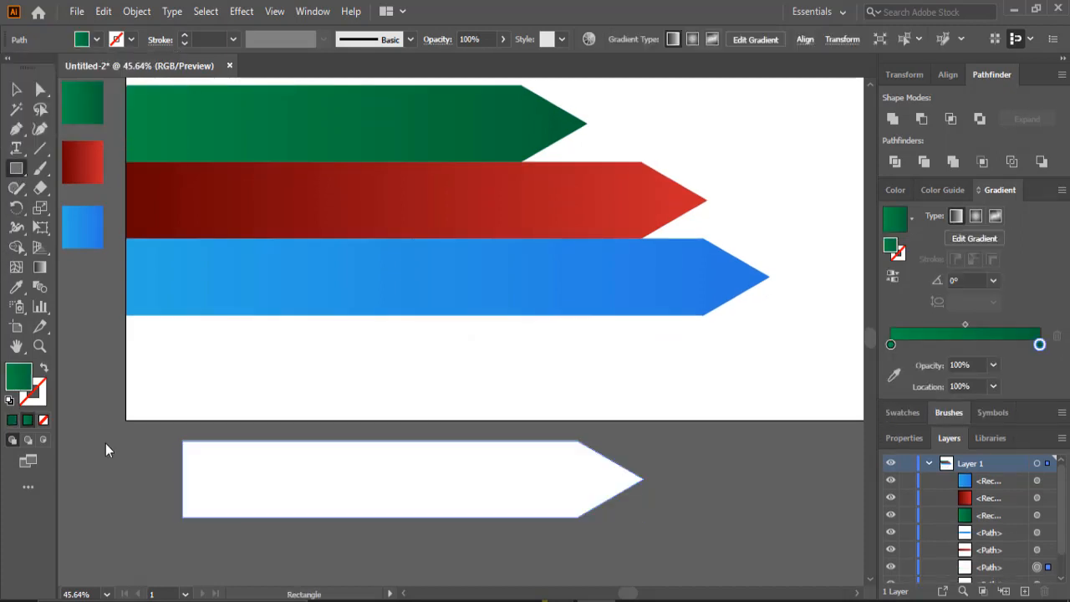
pyautogui.hotkey('ctrl', 'z')
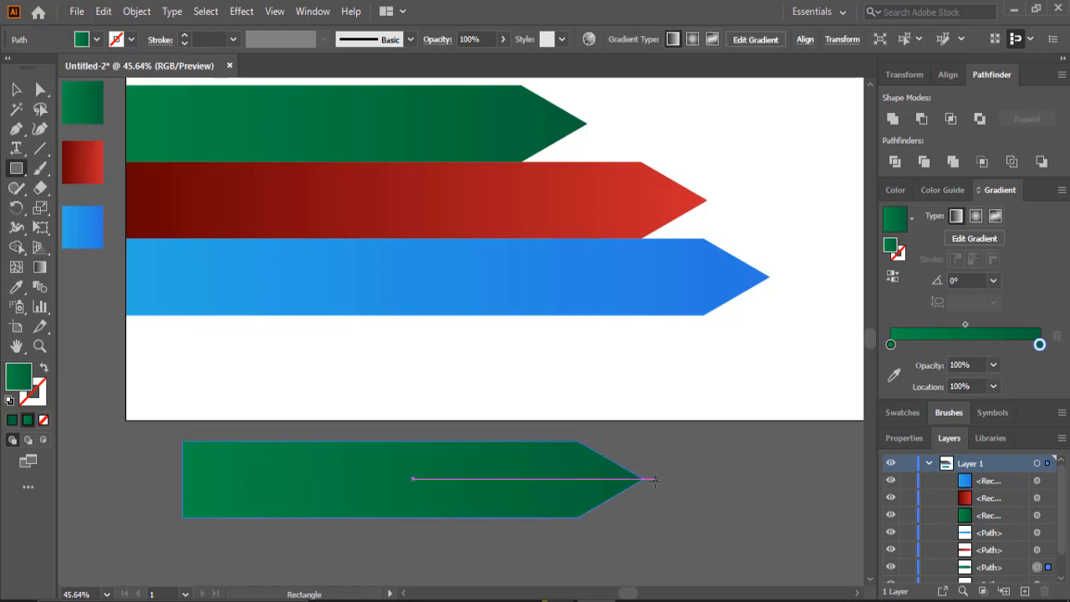
# - Draw a white rectangle covering the lower half of the green arrow copy
pyautogui.moveTo(654, 479); pyautogui.dragTo(159, 544)
pyautogui.click(82, 42)
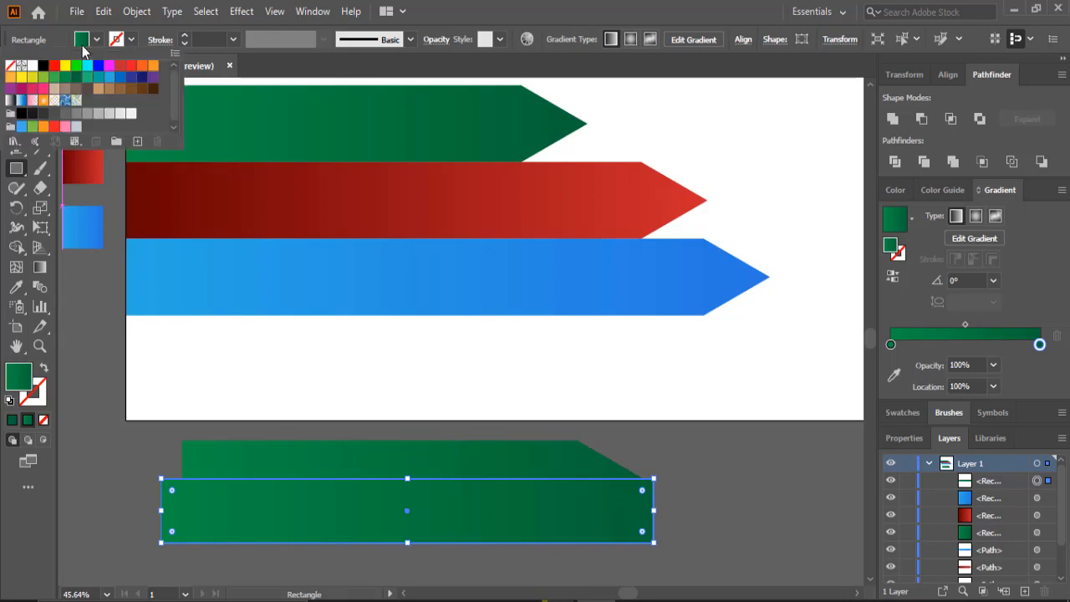
pyautogui.click(22, 66)
pyautogui.click(733, 476)
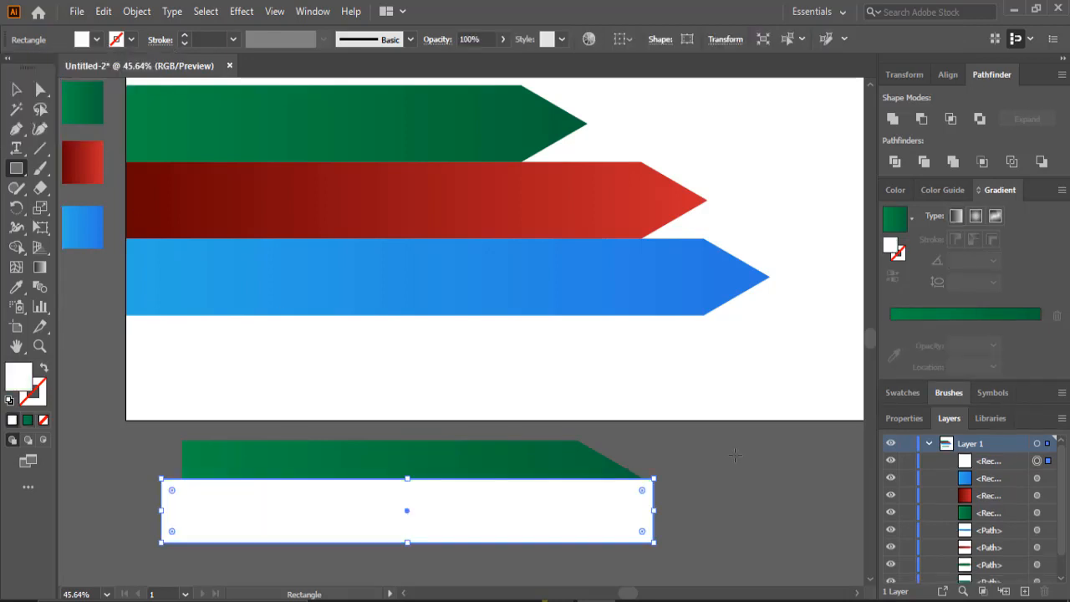
# - Select the green copy and the white rectangle and subtract the rectangle with Minus Front
pyautogui.click(16, 89)
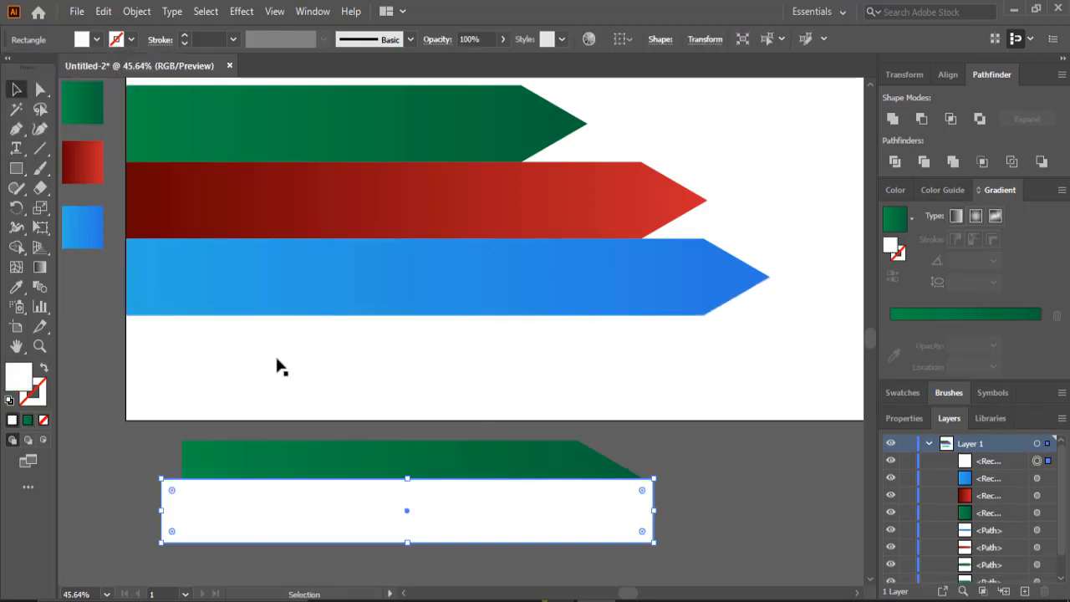
pyautogui.moveTo(754, 449); pyautogui.dragTo(506, 542)
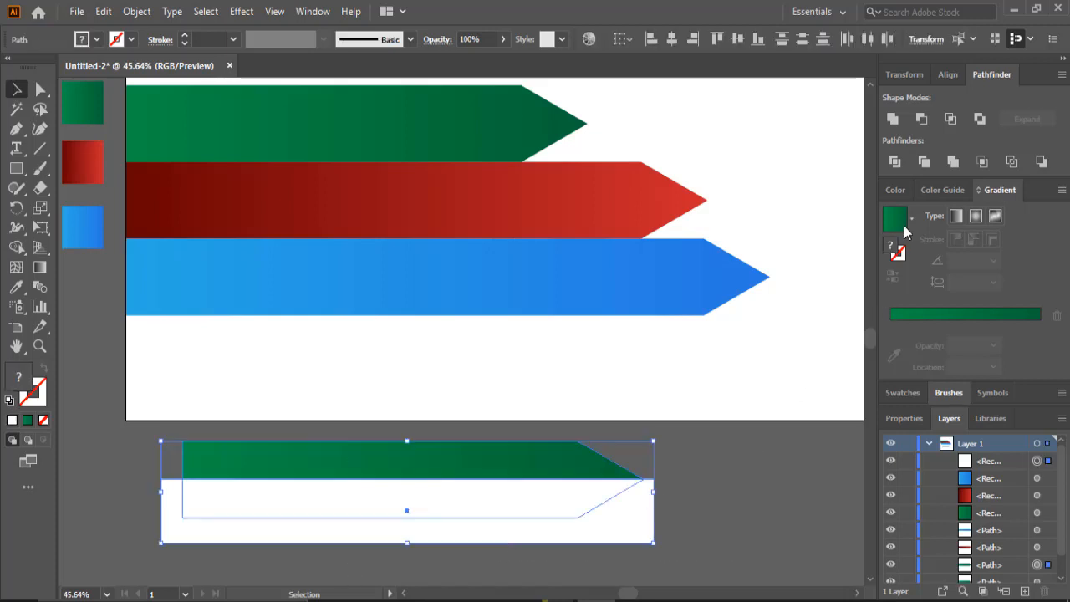
pyautogui.click(921, 119)
pyautogui.click(719, 503)
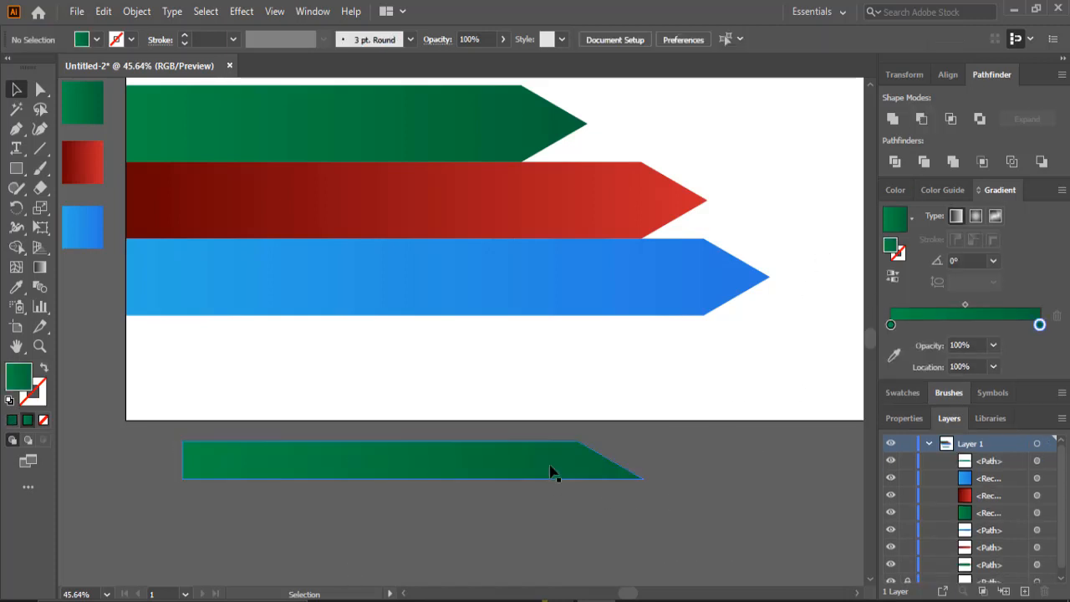
# - Redraw the green half arrow's gradient vertically from bottom to top and move it onto the green arrow's upper half
pyautogui.click(554, 470)
pyautogui.click(40, 268)
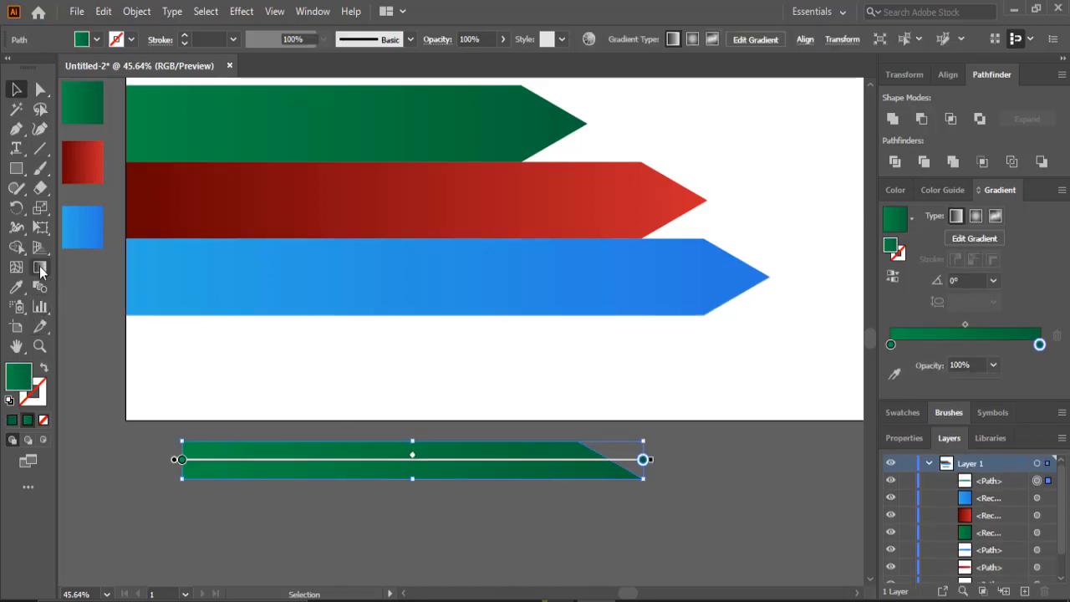
pyautogui.moveTo(279, 526); pyautogui.dragTo(315, 435)
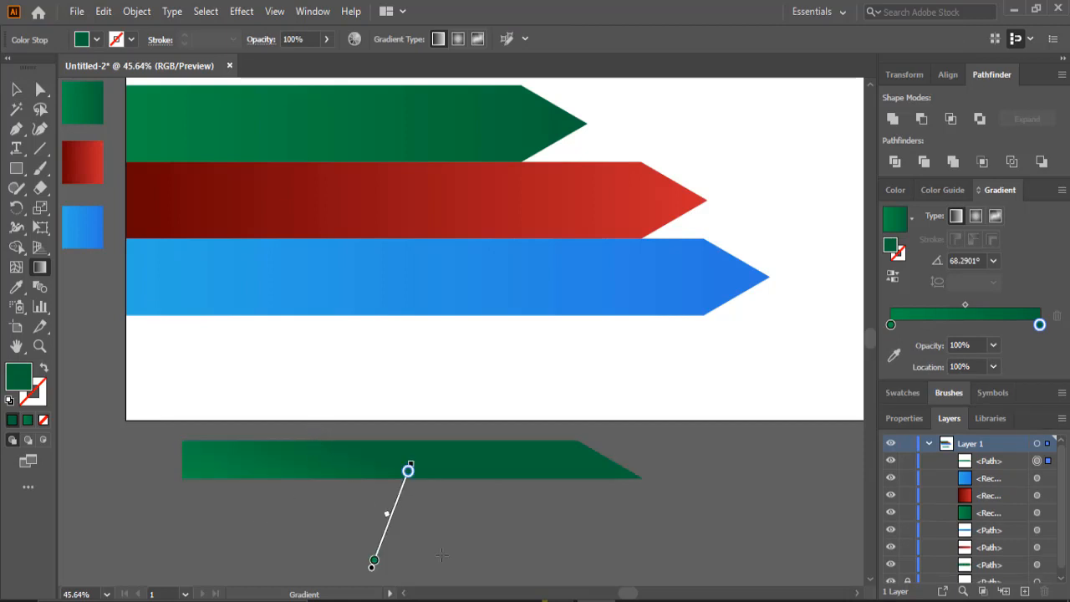
pyautogui.moveTo(424, 558); pyautogui.dragTo(422, 416)
pyautogui.scroll(2, 420, 421)
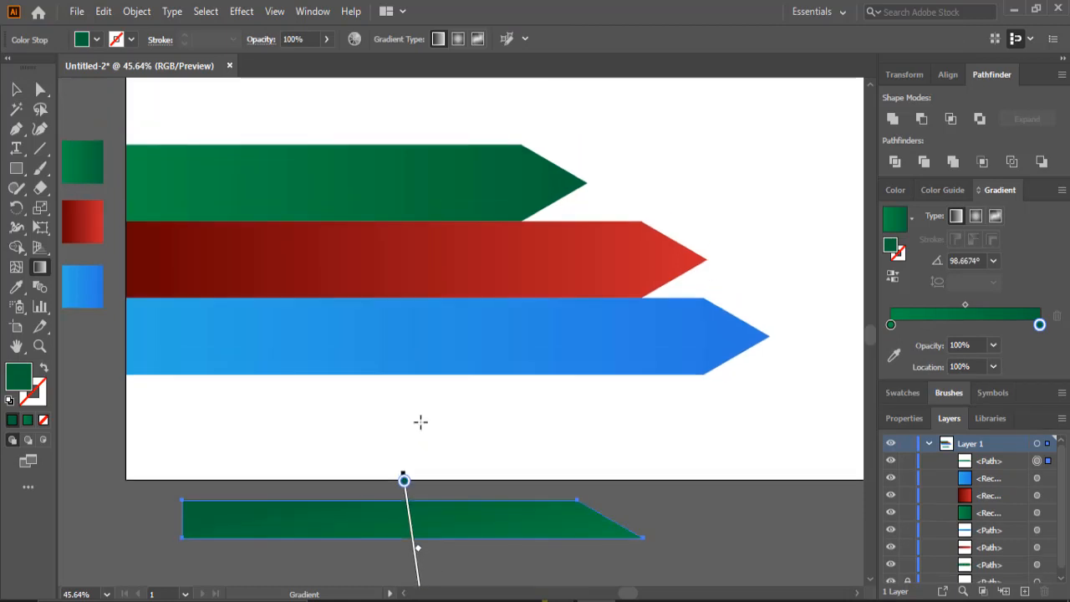
pyautogui.press('v')
pyautogui.moveTo(375, 530); pyautogui.dragTo(317, 177)
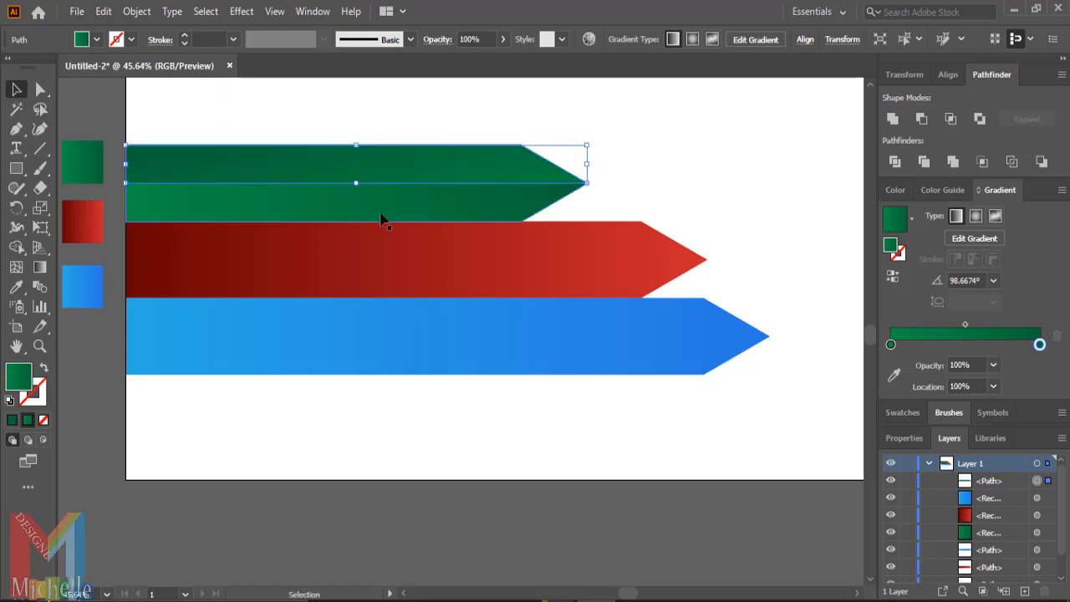
pyautogui.click(704, 181)
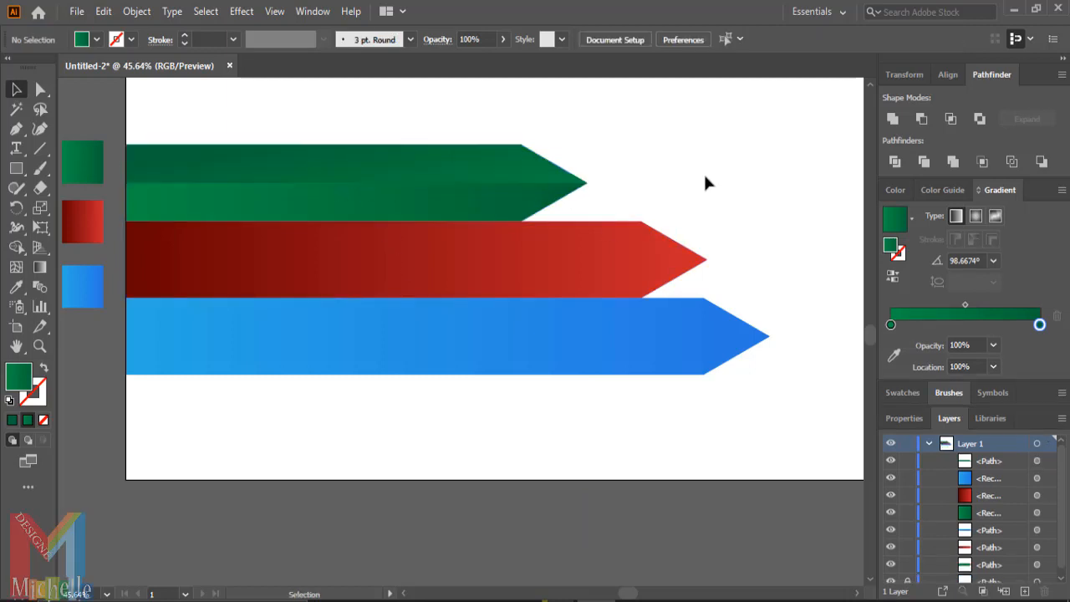
# - Duplicate the red arrow and place the copy below the artboard
pyautogui.click(592, 284)
pyautogui.moveTo(577, 278); pyautogui.dragTo(577, 554)
pyautogui.scroll(-2, 572, 518)
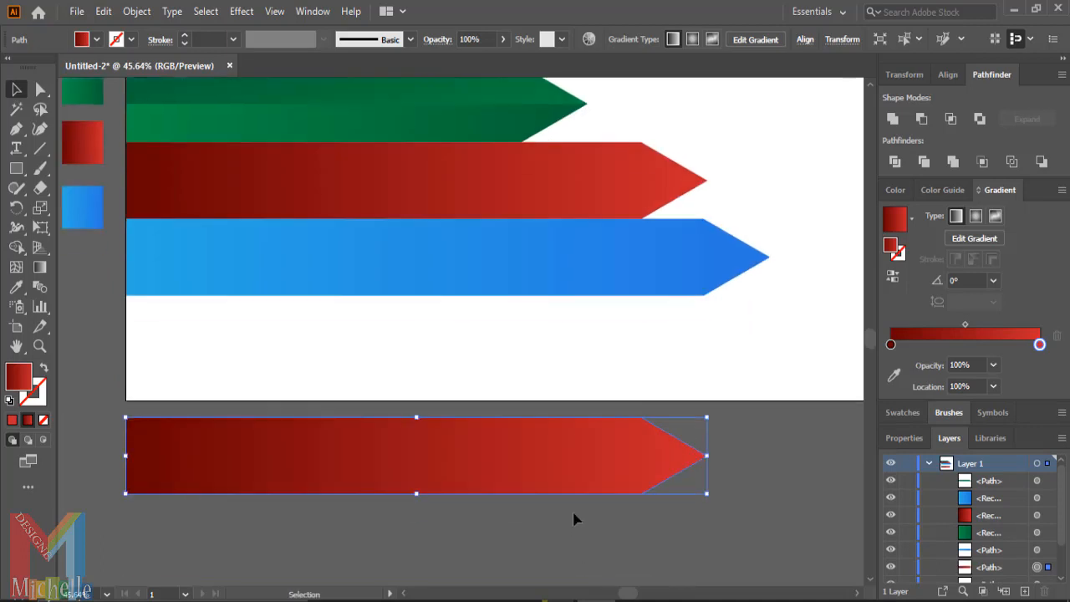
# - Draw a white rectangle covering the lower half of the red arrow copy
pyautogui.click(16, 168)
pyautogui.moveTo(730, 458); pyautogui.dragTo(107, 578)
pyautogui.click(82, 41)
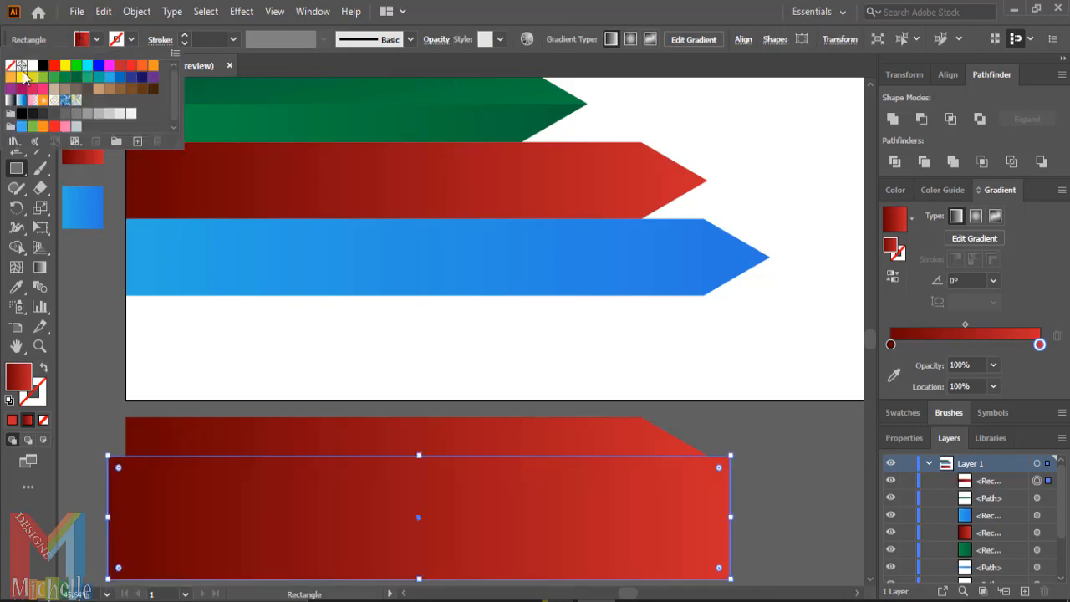
pyautogui.click(32, 65)
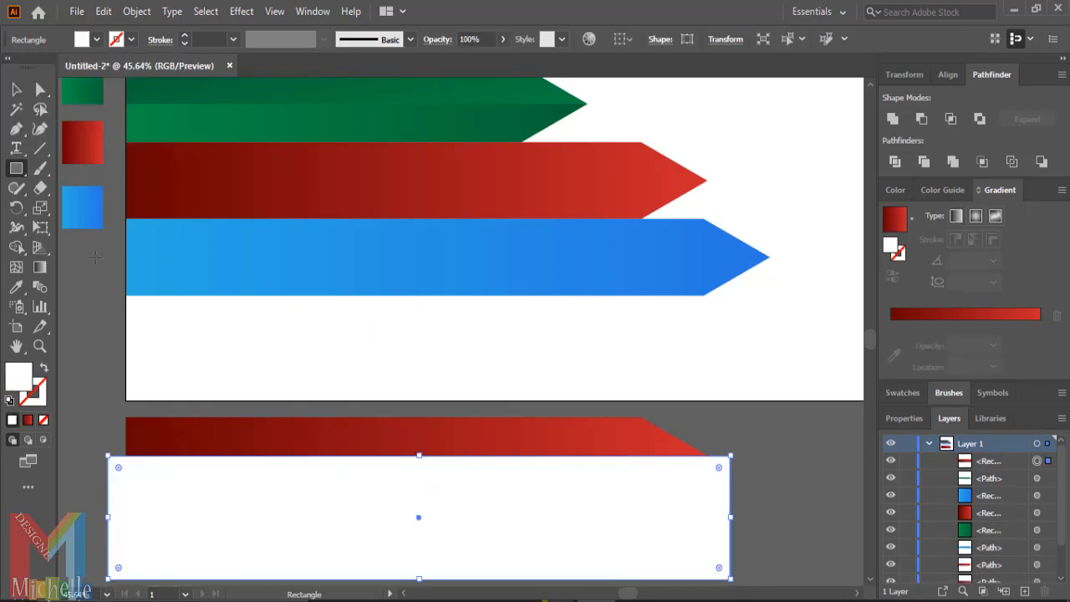
# - Select the red copy and the white rectangle and subtract the rectangle with Minus Front
pyautogui.click(16, 88)
pyautogui.moveTo(515, 535); pyautogui.dragTo(516, 535)
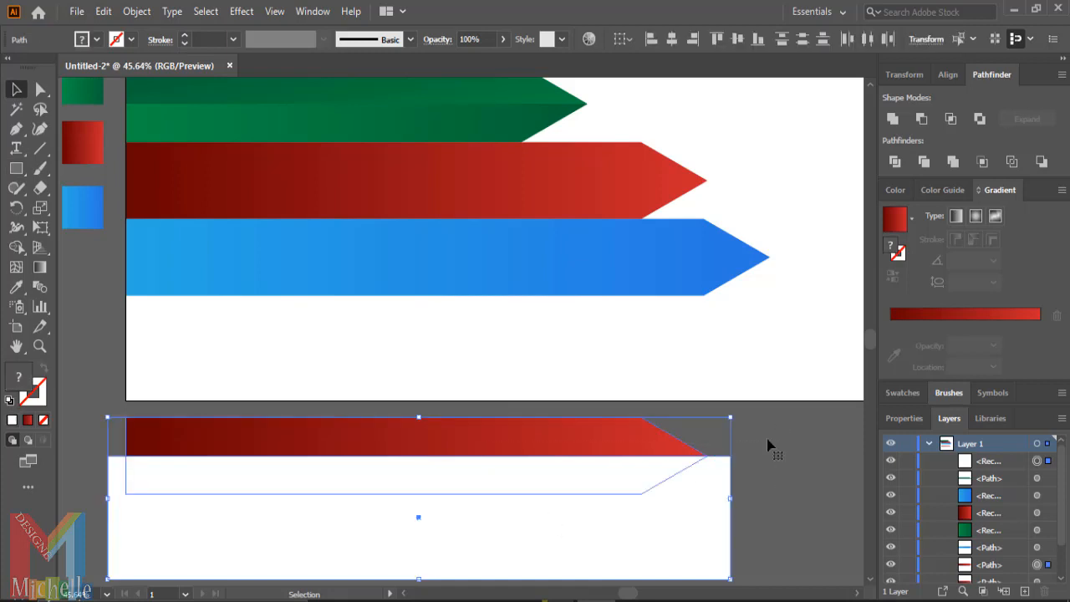
pyautogui.click(923, 132)
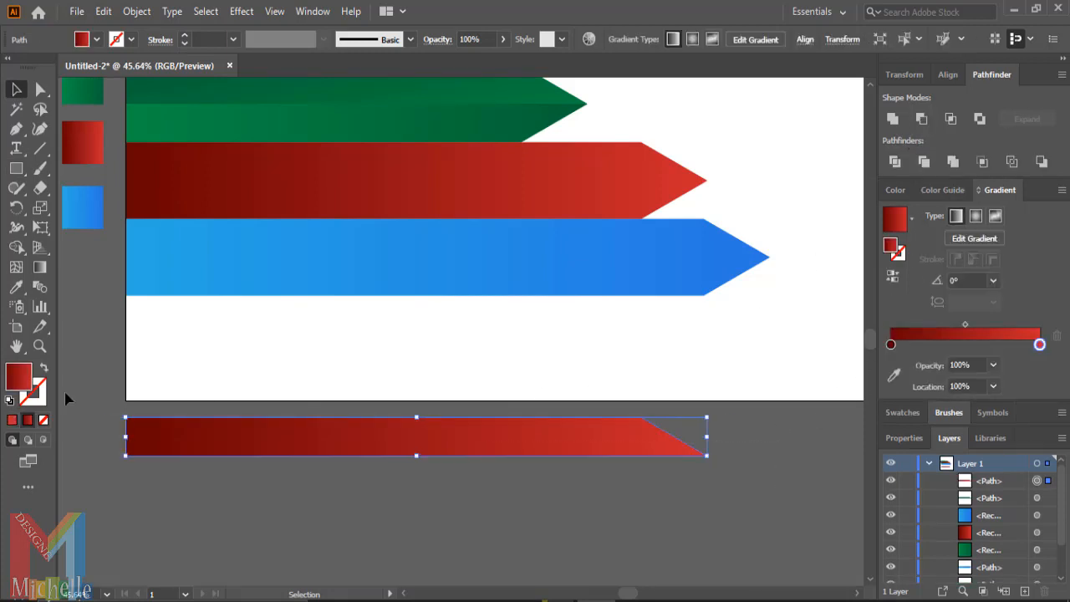
# - Redraw the red half arrow's gradient vertically from bottom to top and move it onto the red arrow's upper half
pyautogui.click(39, 267)
pyautogui.moveTo(360, 508); pyautogui.dragTo(365, 397)
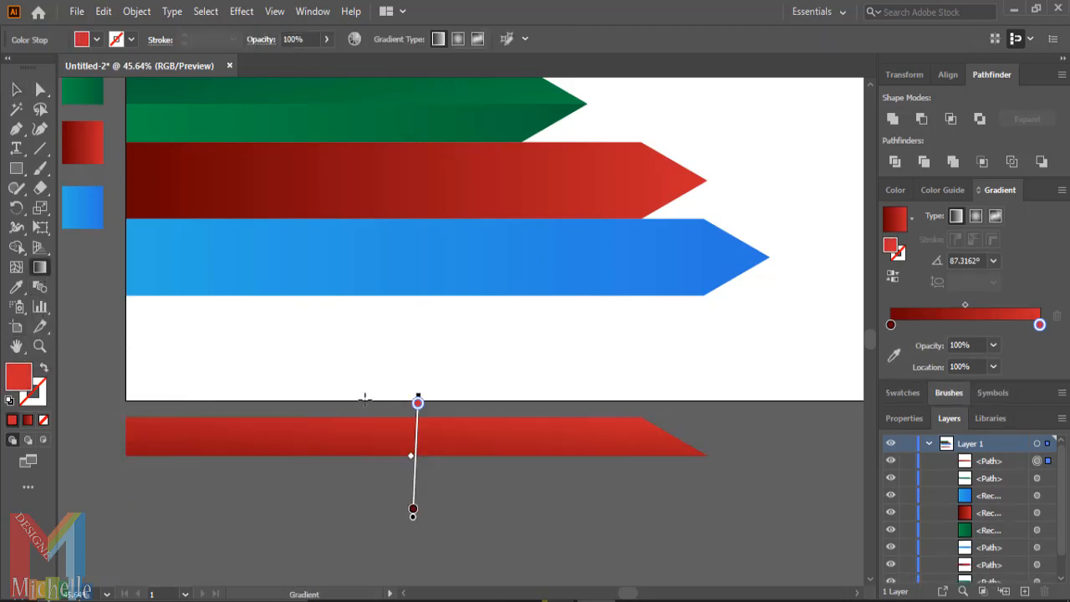
pyautogui.scroll(2, 331, 458)
pyautogui.click(16, 88)
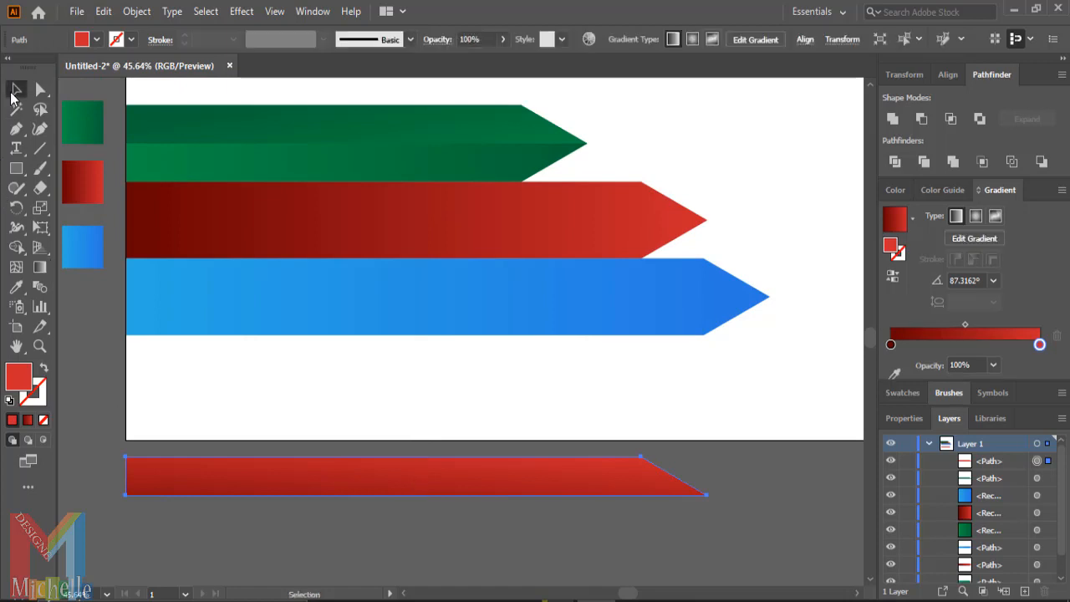
pyautogui.moveTo(310, 487); pyautogui.dragTo(305, 213)
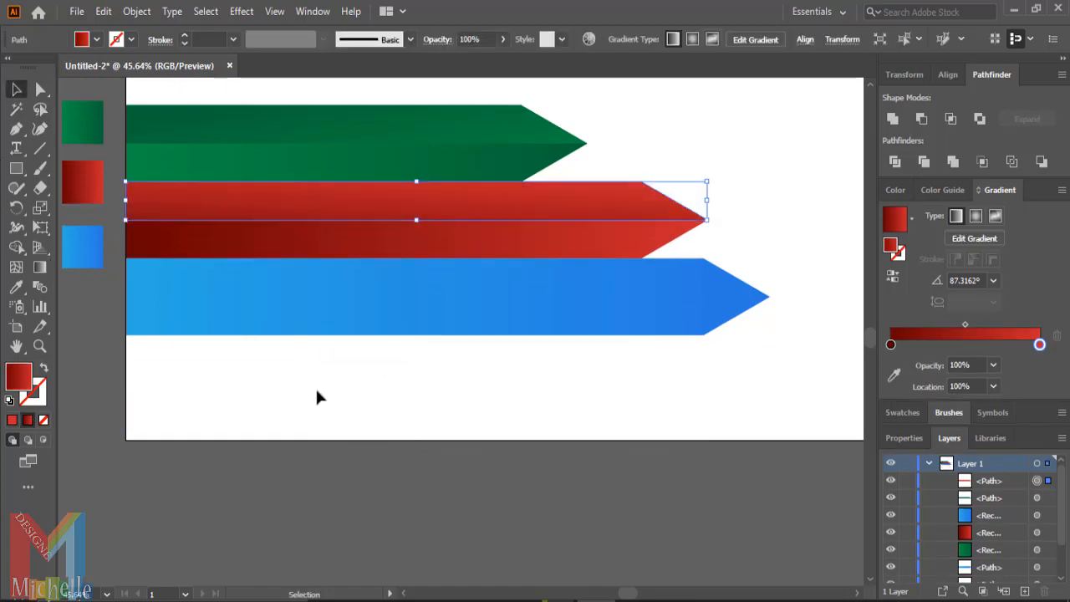
# - Duplicate the blue arrow and place the copy below the artboard
pyautogui.click(360, 567)
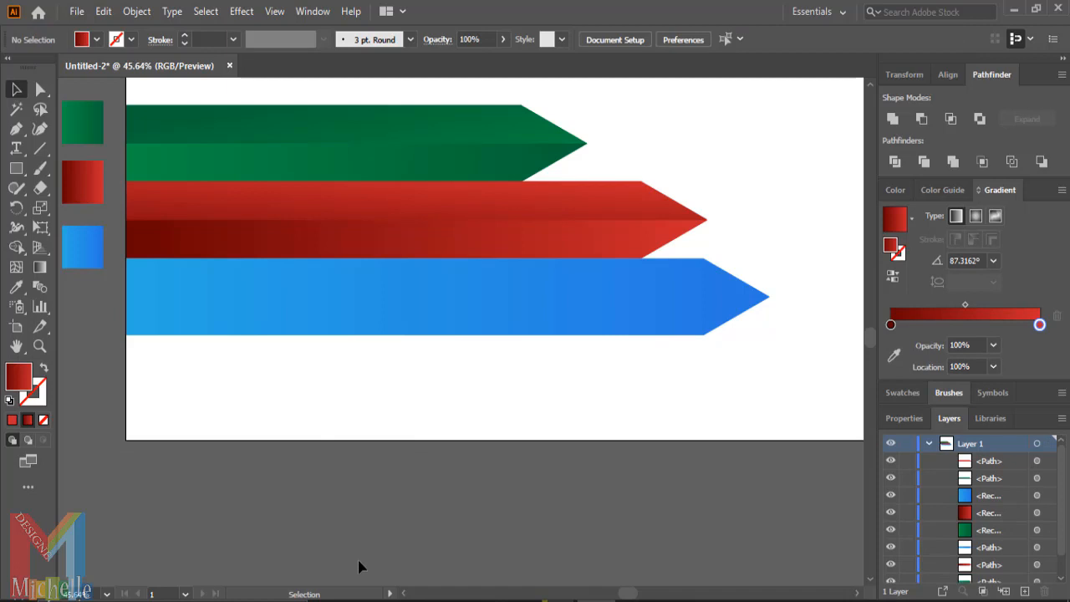
pyautogui.click(361, 314)
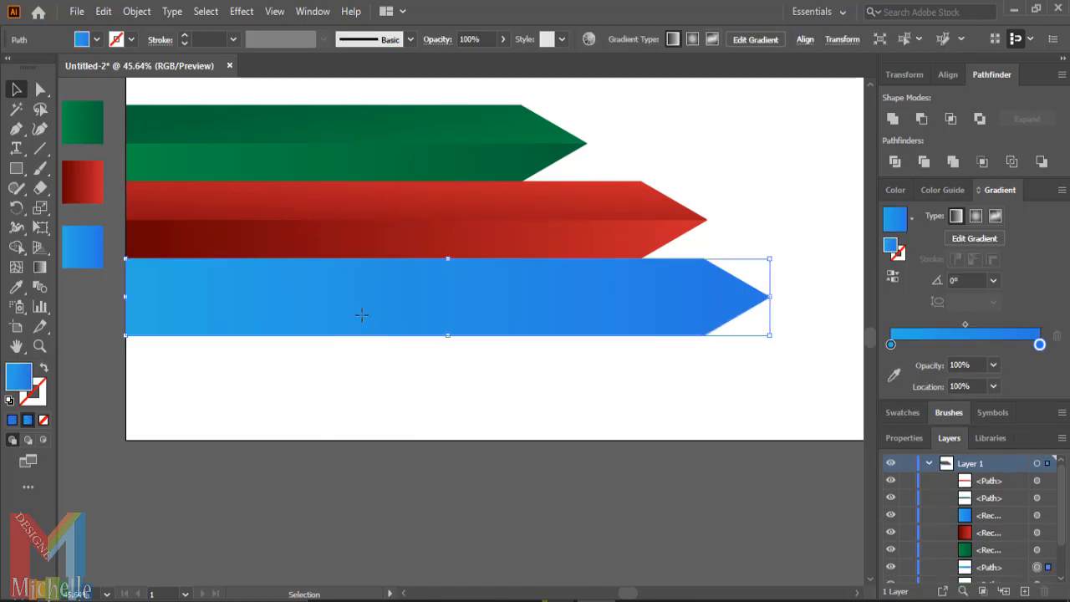
pyautogui.moveTo(361, 314); pyautogui.dragTo(352, 504)
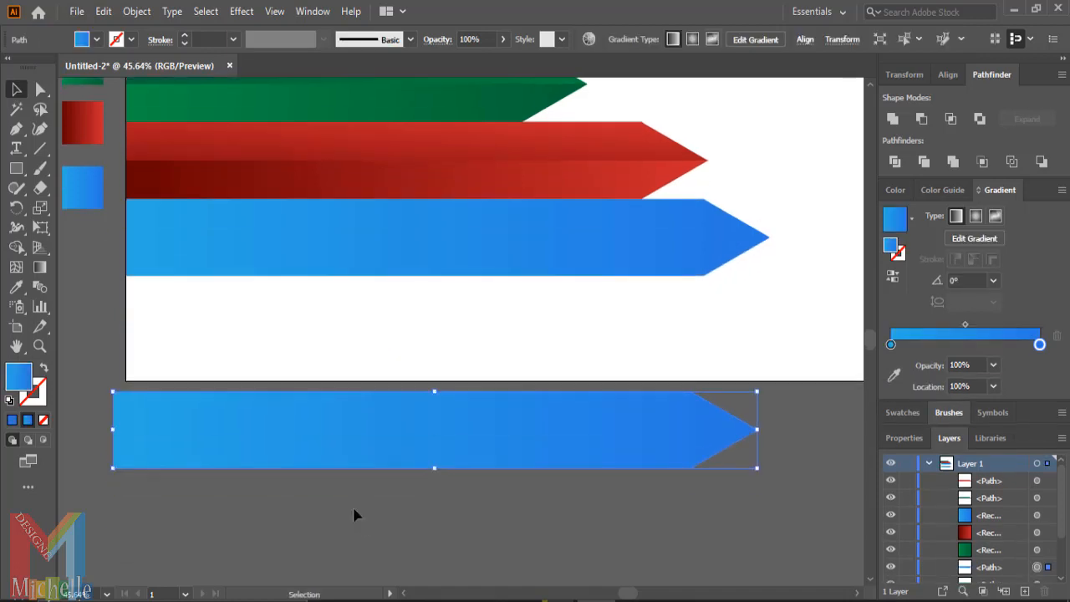
# - Draw a white rectangle covering the lower half of the blue arrow copy
pyautogui.click(16, 168)
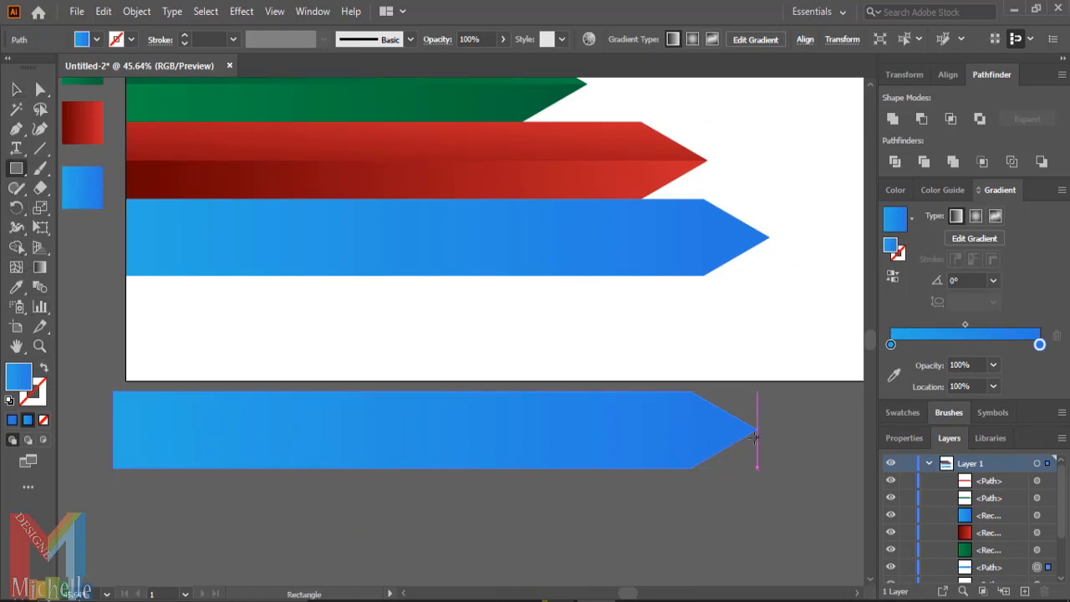
pyautogui.moveTo(761, 429)
pyautogui.mouseDown()
pyautogui.moveTo(639, 458)
pyautogui.moveTo(95, 518)
pyautogui.mouseUp()
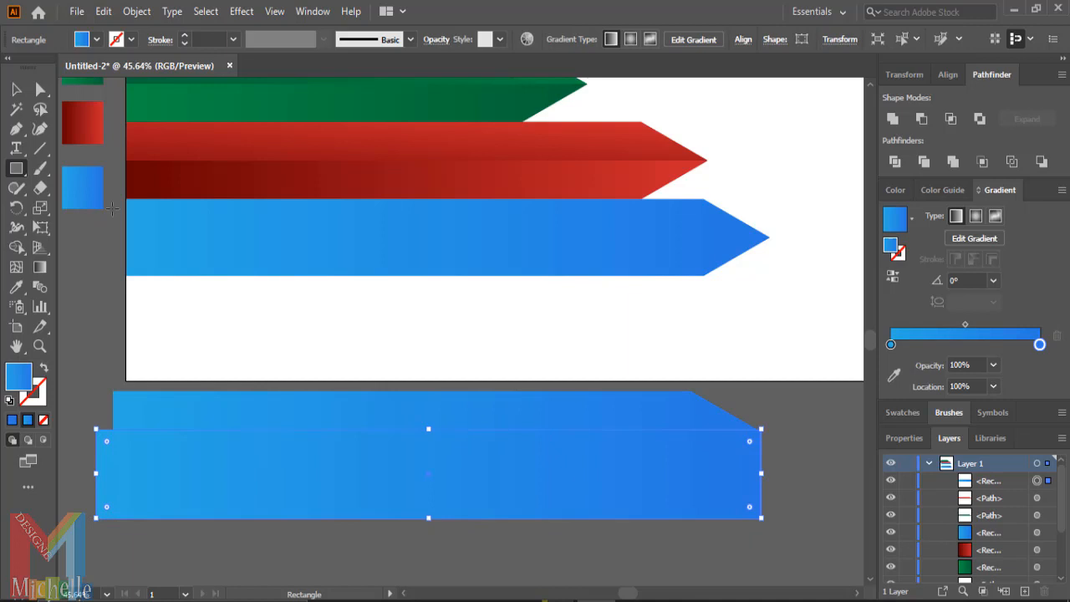
pyautogui.click(84, 40)
pyautogui.click(32, 66)
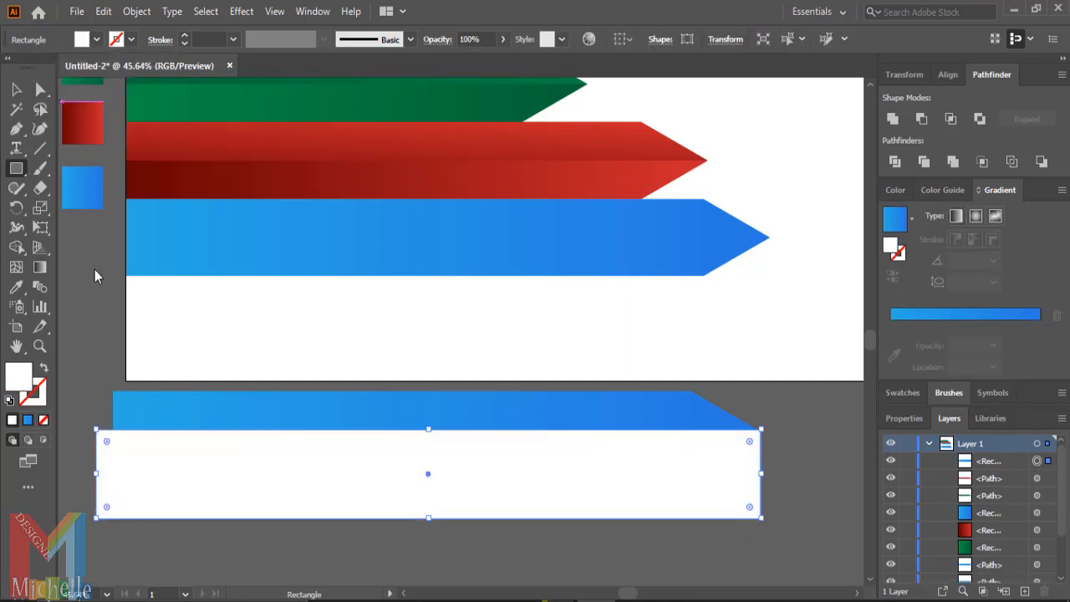
# - Widen the white rectangle past the arrow tip, select both shapes and subtract the rectangle with Minus Front
pyautogui.click(16, 89)
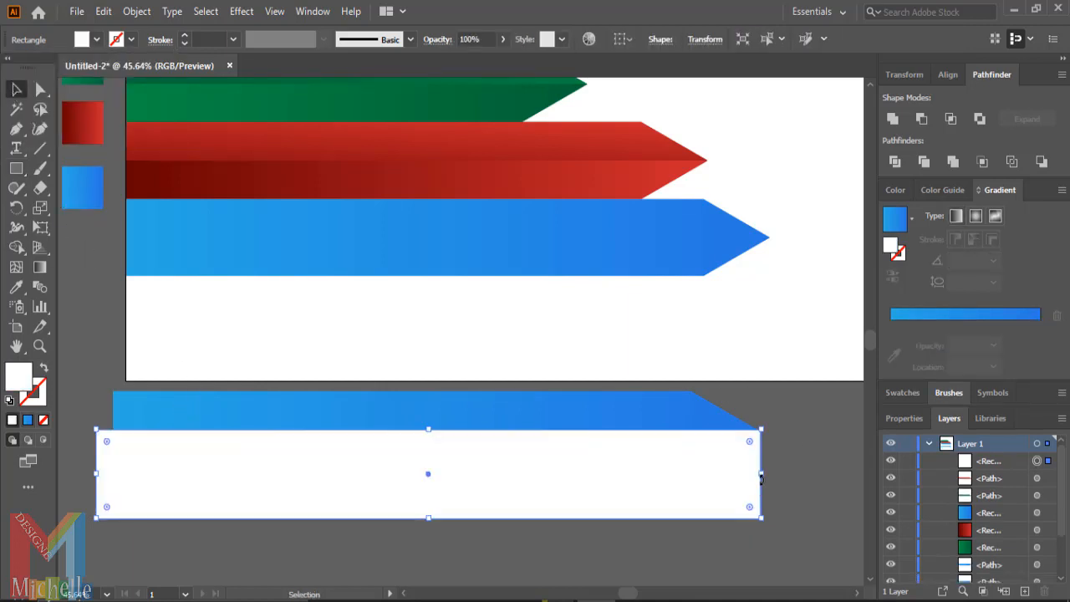
pyautogui.moveTo(761, 478); pyautogui.dragTo(776, 478)
pyautogui.moveTo(812, 411); pyautogui.dragTo(590, 528)
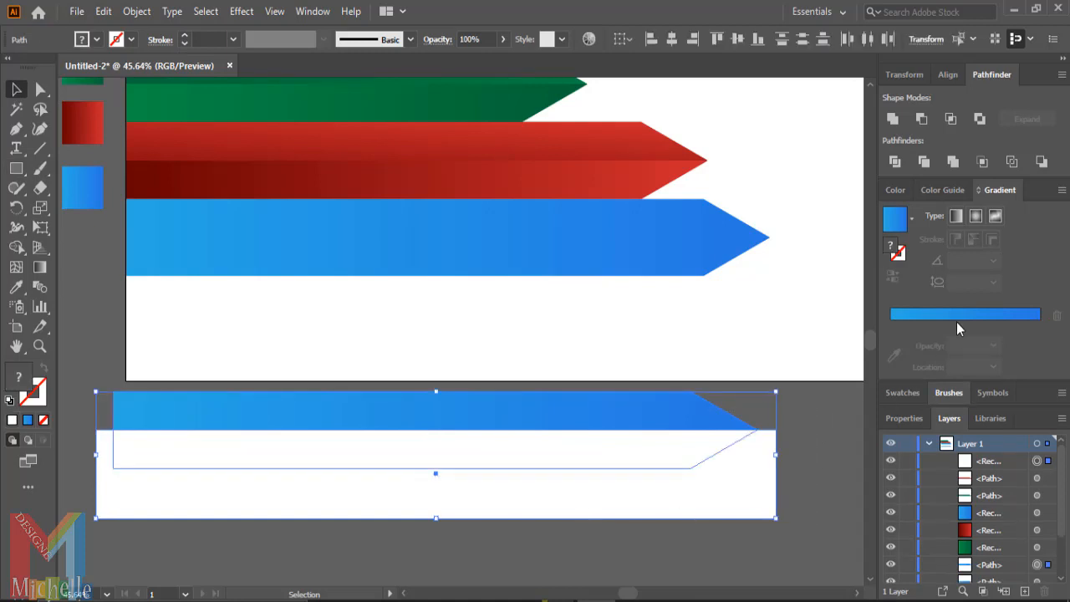
pyautogui.click(920, 120)
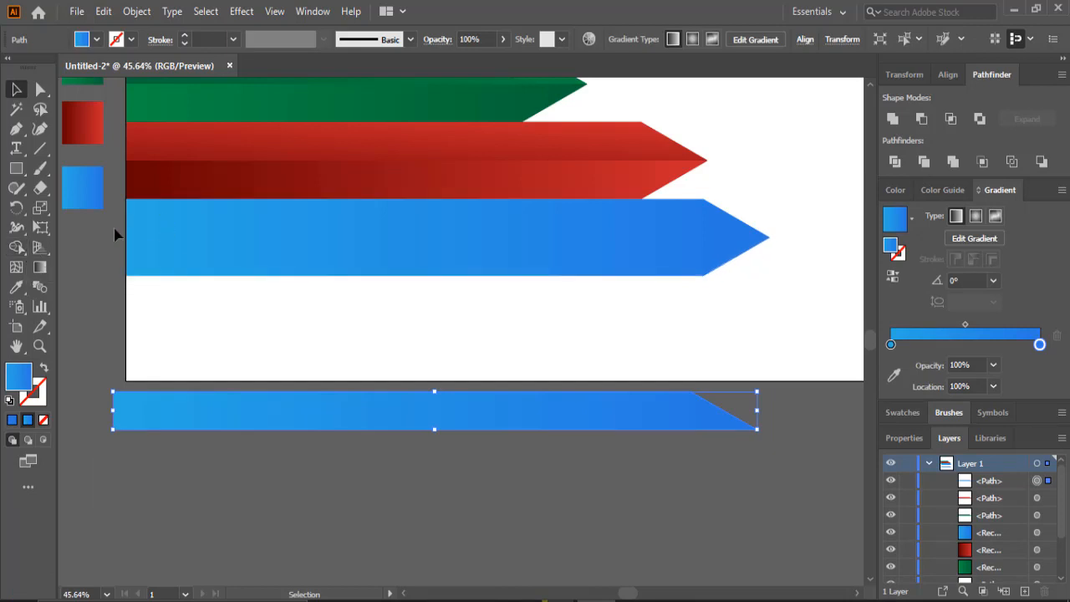
# - Redraw the blue half arrow's gradient vertically from bottom to top and move it onto the blue arrow's upper half
pyautogui.click(39, 267)
pyautogui.moveTo(279, 503)
pyautogui.mouseDown()
pyautogui.moveTo(306, 401)
pyautogui.moveTo(290, 360)
pyautogui.mouseUp()
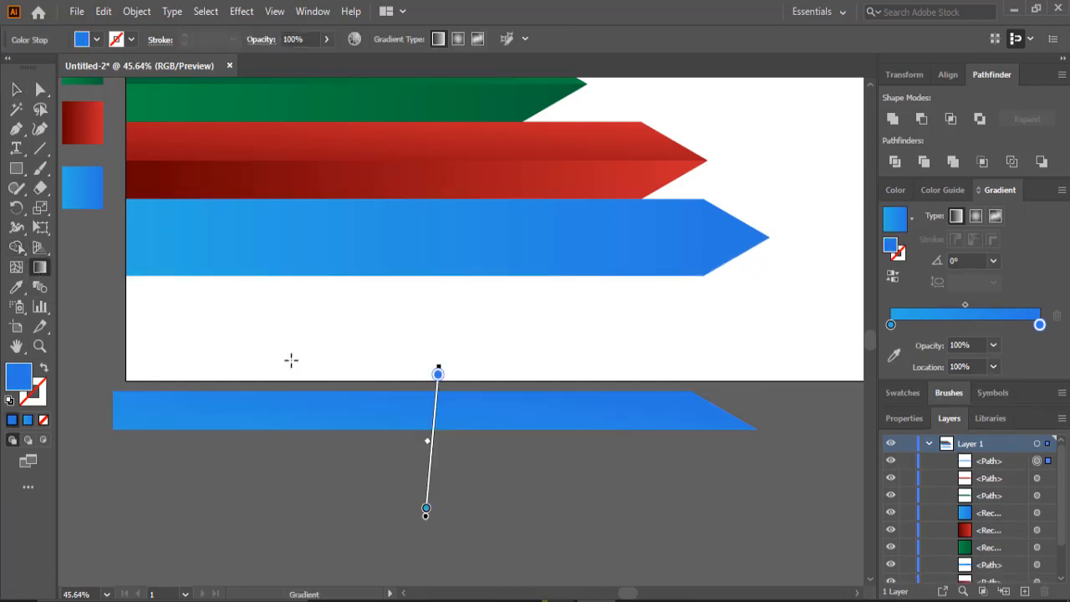
pyautogui.scroll(2, 279, 362)
pyautogui.press('v')
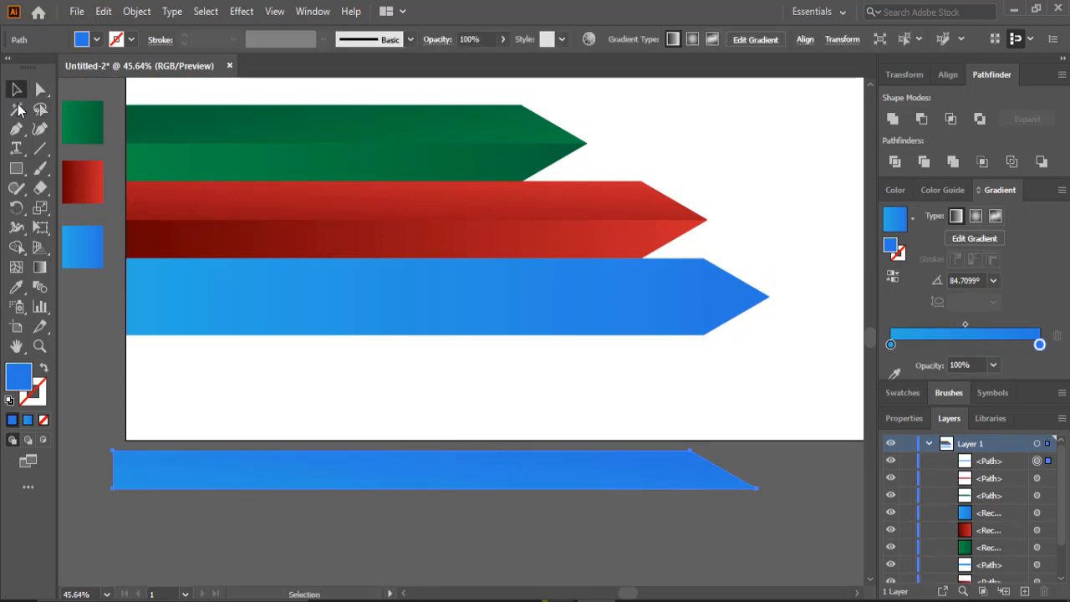
pyautogui.moveTo(321, 473); pyautogui.dragTo(334, 286)
pyautogui.click(401, 501)
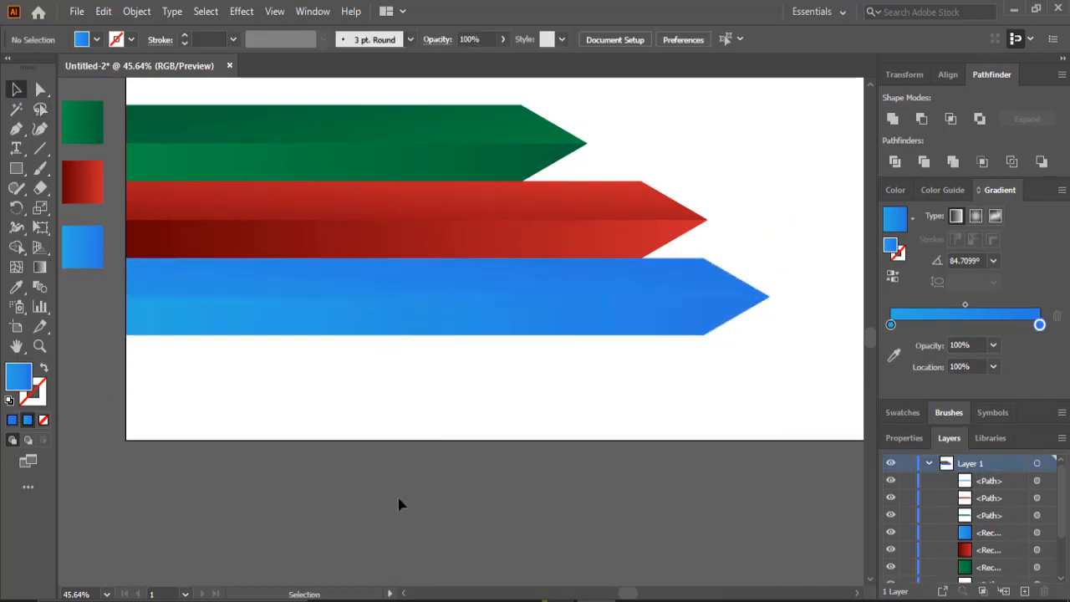
# - Reverse the blue upper half's gradient by redrawing it vertically from top to bottom
pyautogui.scroll(1, 362, 508)
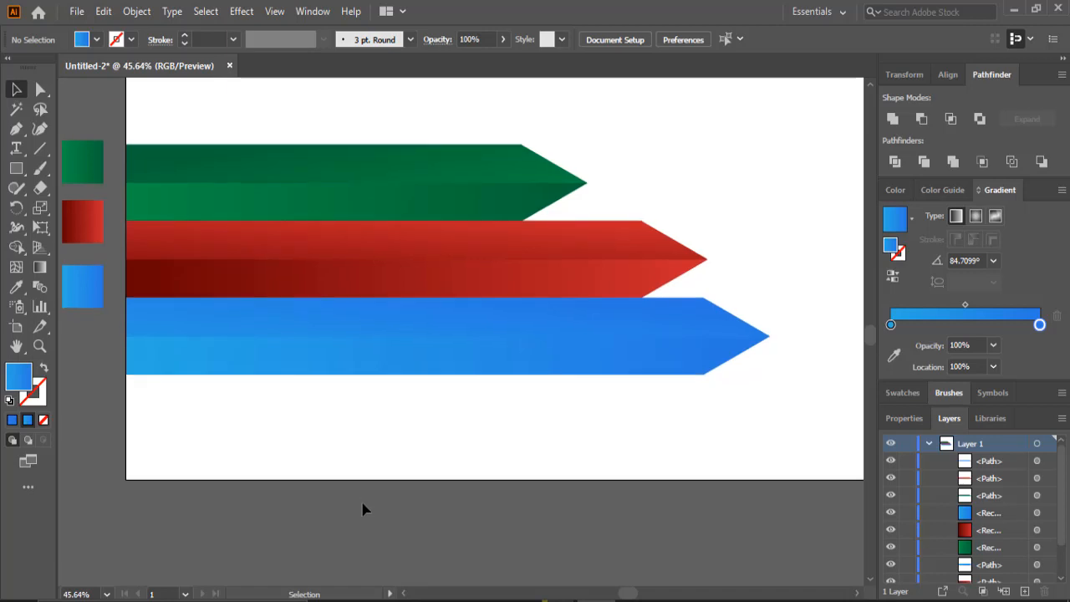
pyautogui.click(402, 324)
pyautogui.click(39, 267)
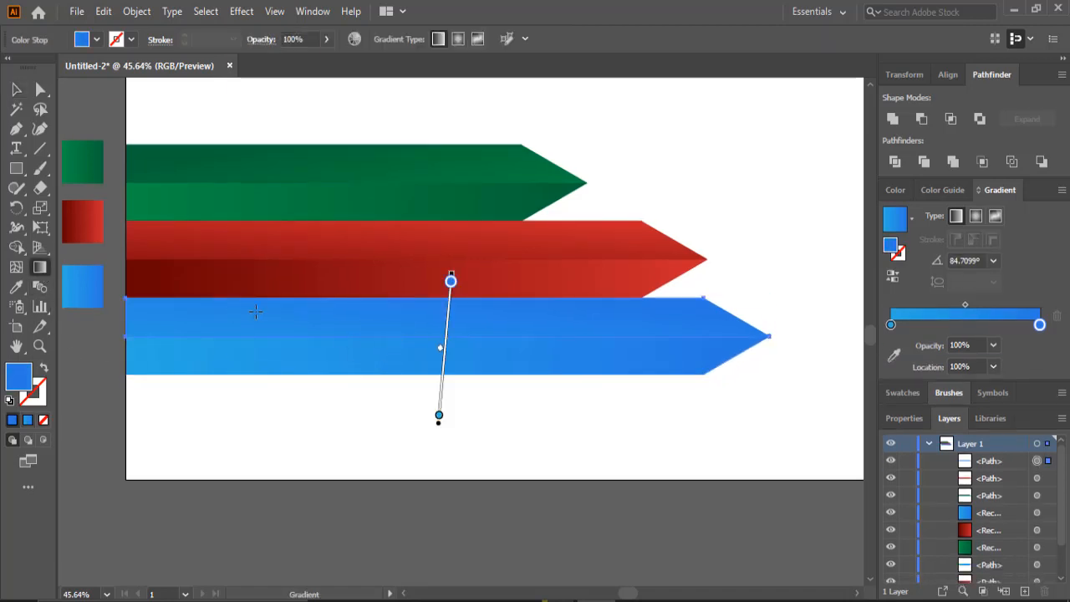
pyautogui.moveTo(331, 383)
pyautogui.mouseDown()
pyautogui.moveTo(336, 260)
pyautogui.moveTo(332, 422)
pyautogui.mouseUp()
pyautogui.moveTo(322, 247); pyautogui.dragTo(305, 383)
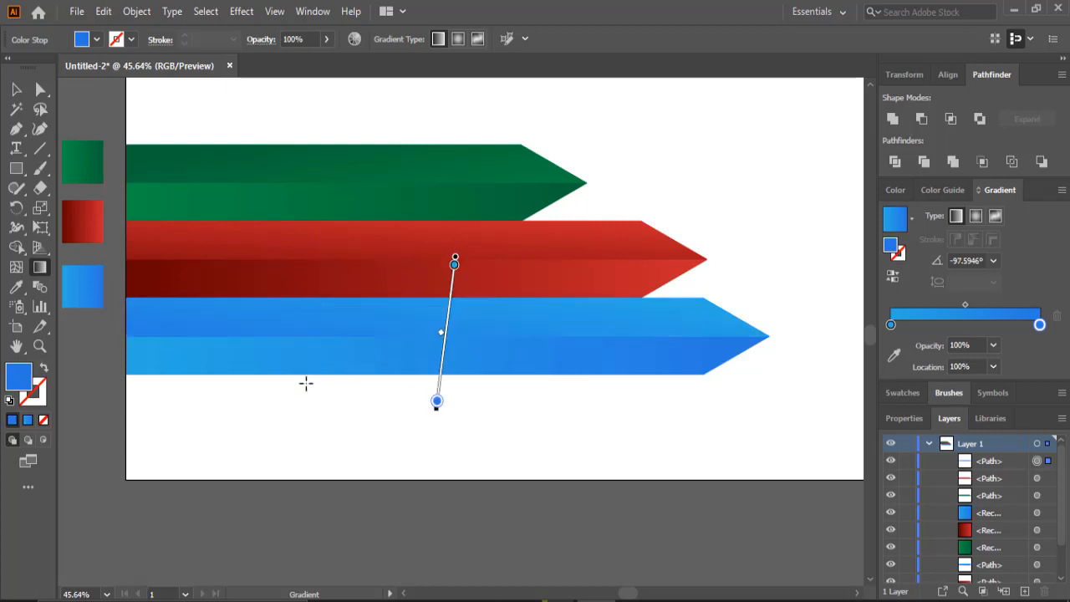
pyautogui.scroll(1, 324, 406)
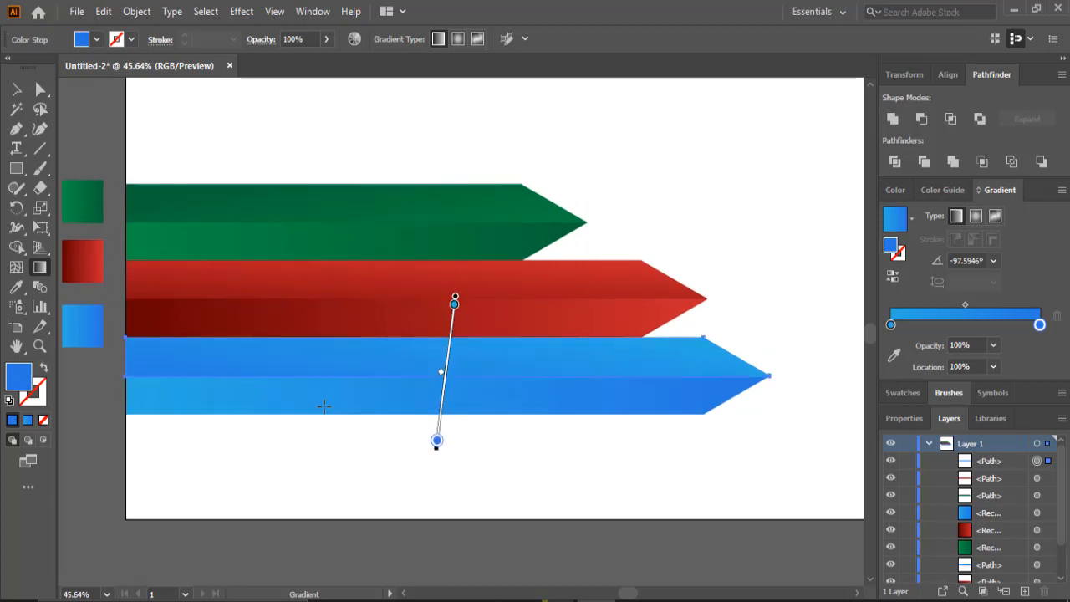
pyautogui.click(16, 90)
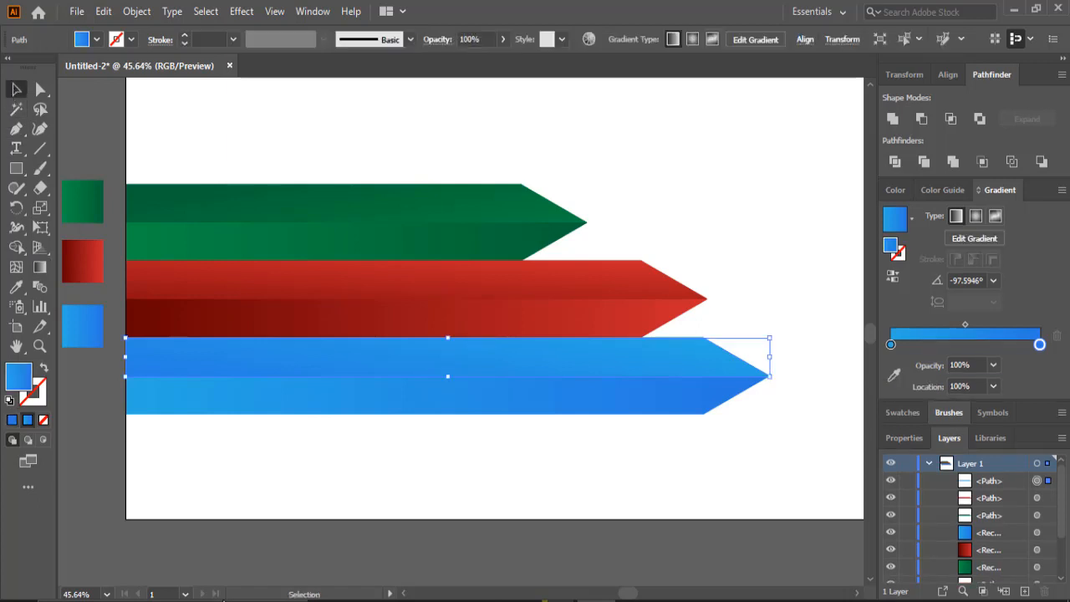
pyautogui.click(325, 571)
# - Draw a rectangle spanning the artboard width over the green arrow's lower half and fill it with the White, Black gradient
pyautogui.moveTo(803, 343); pyautogui.dragTo(645, 471)
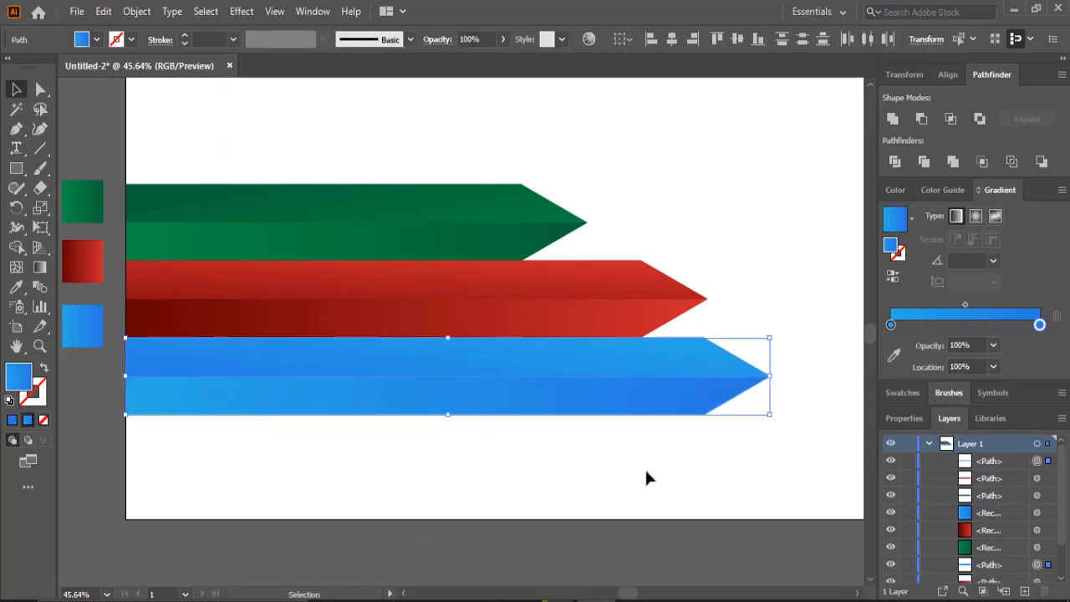
pyautogui.click(544, 575)
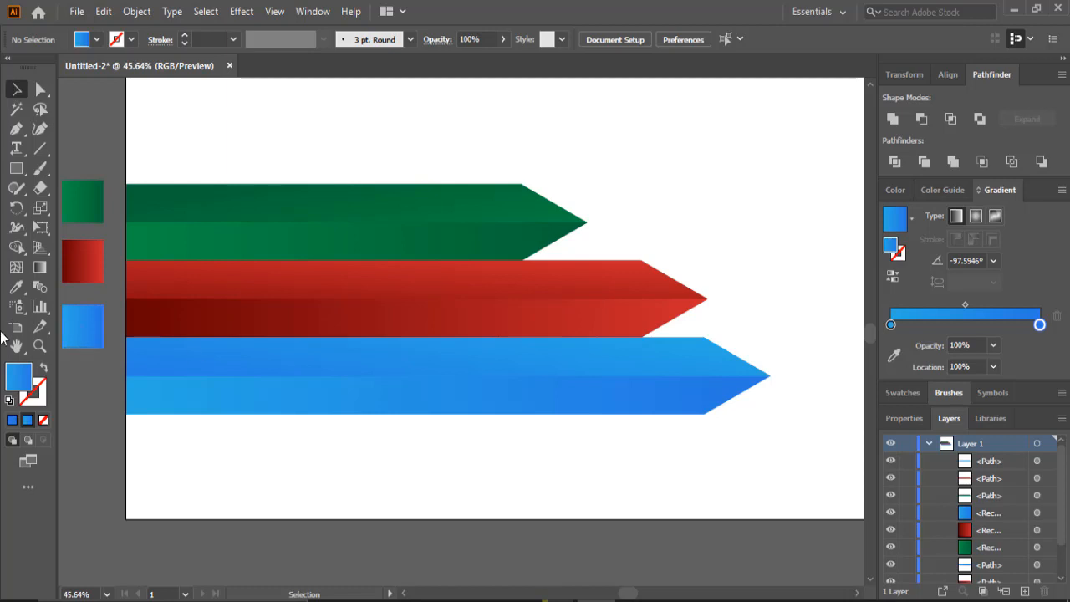
pyautogui.click(16, 168)
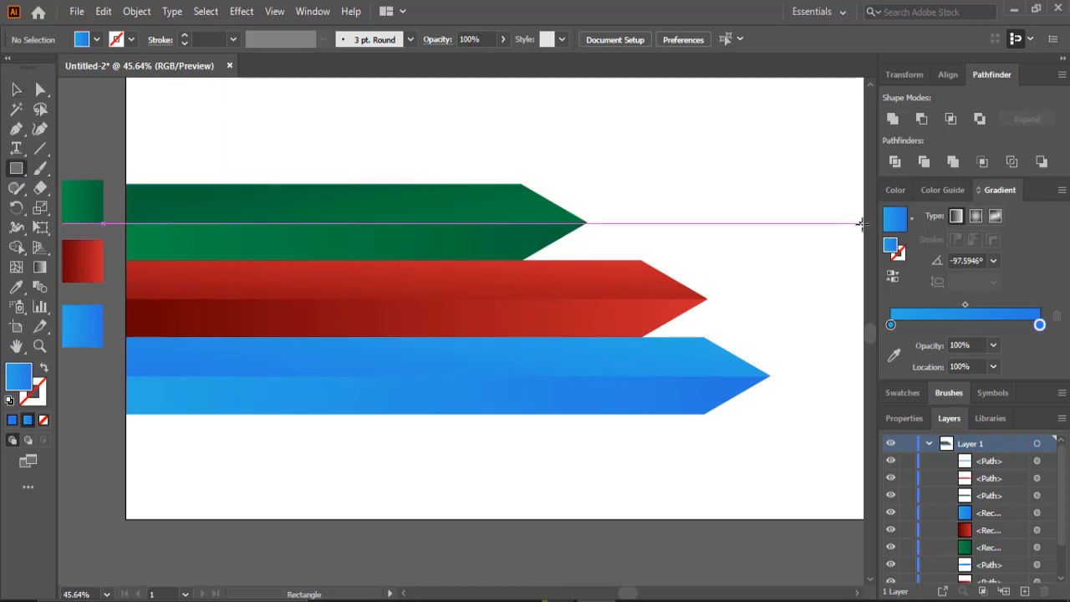
pyautogui.moveTo(860, 223); pyautogui.dragTo(126, 260)
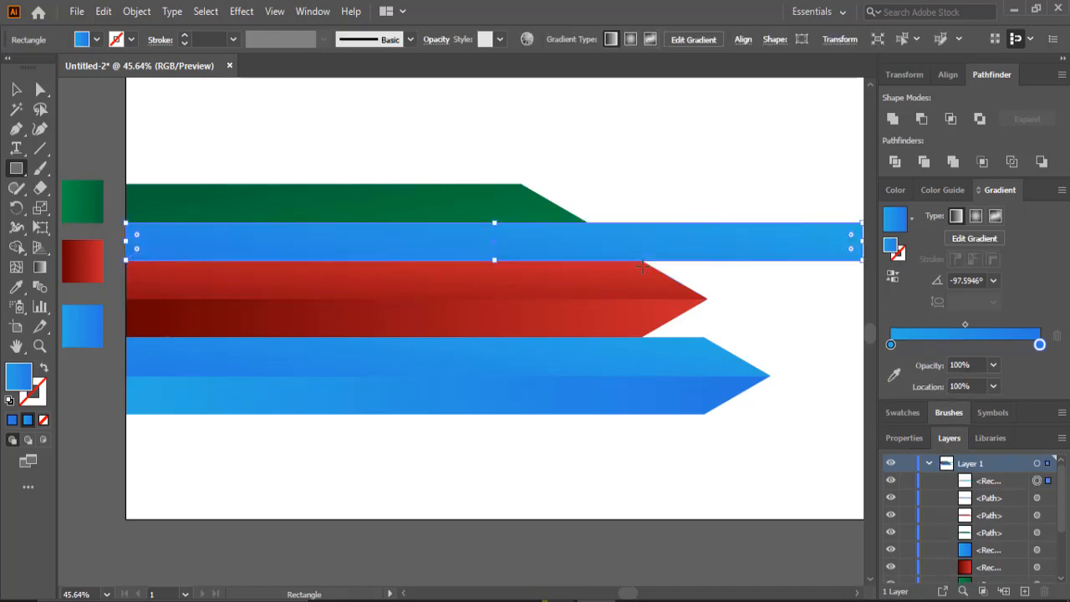
pyautogui.click(912, 221)
pyautogui.scroll(1, 794, 255)
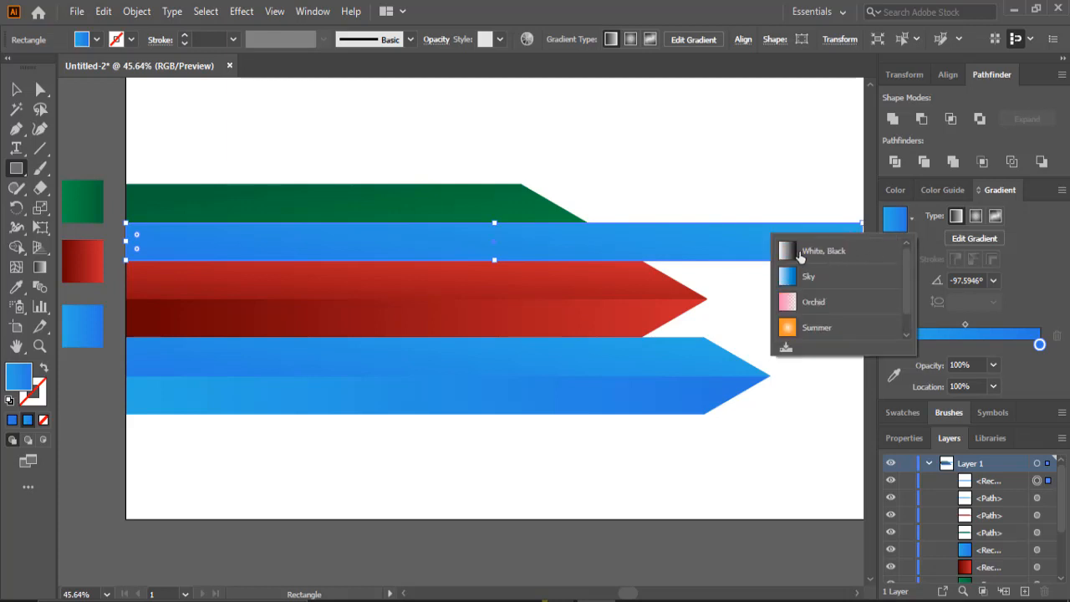
pyautogui.click(794, 256)
# - Set the gradient rectangle's blending mode to Multiply
pyautogui.click(435, 40)
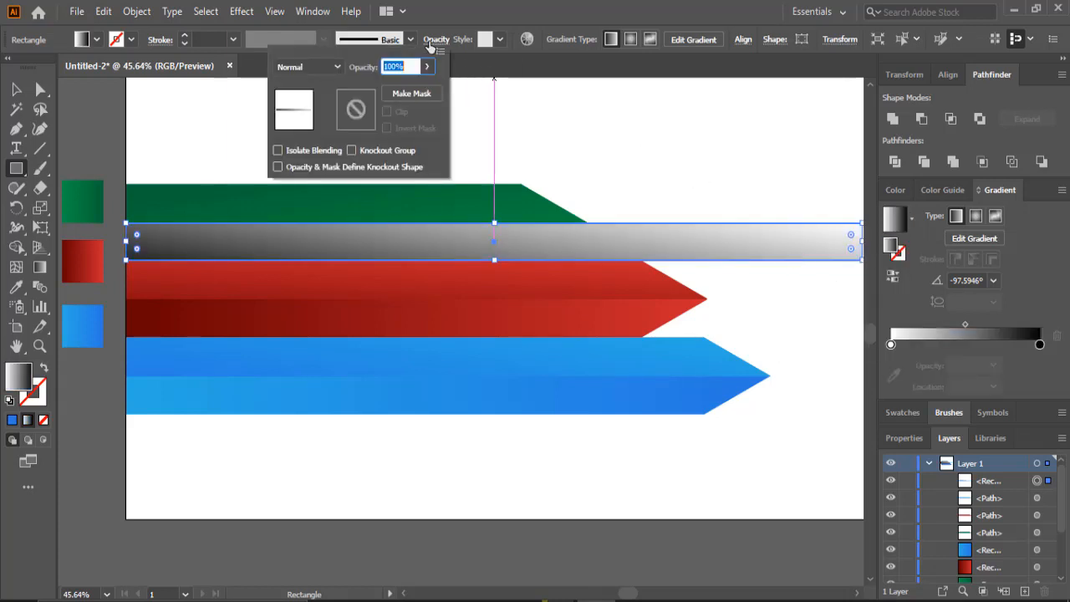
pyautogui.click(337, 67)
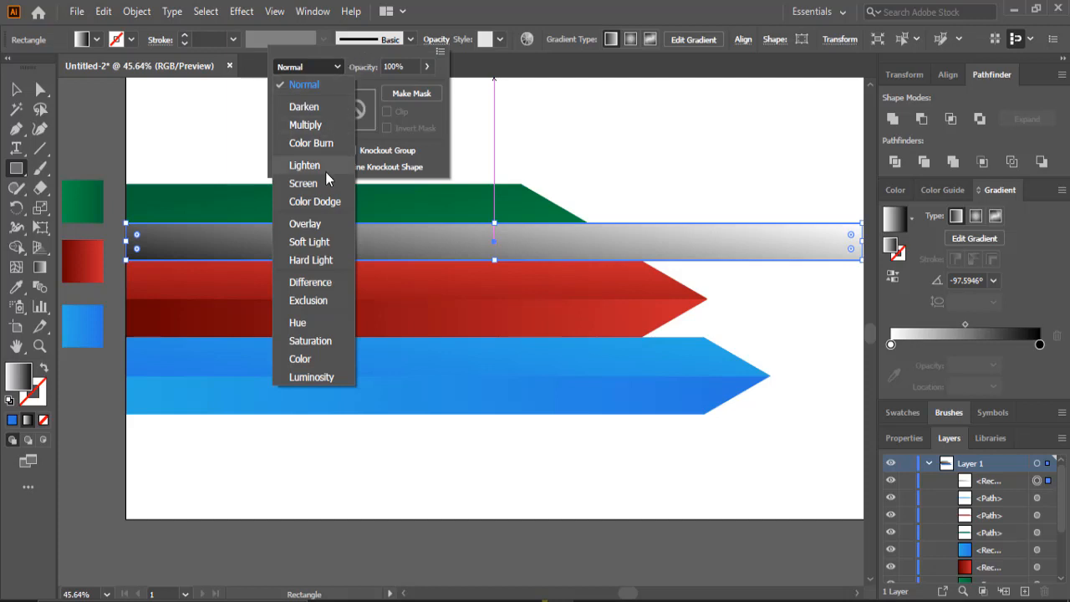
pyautogui.click(308, 131)
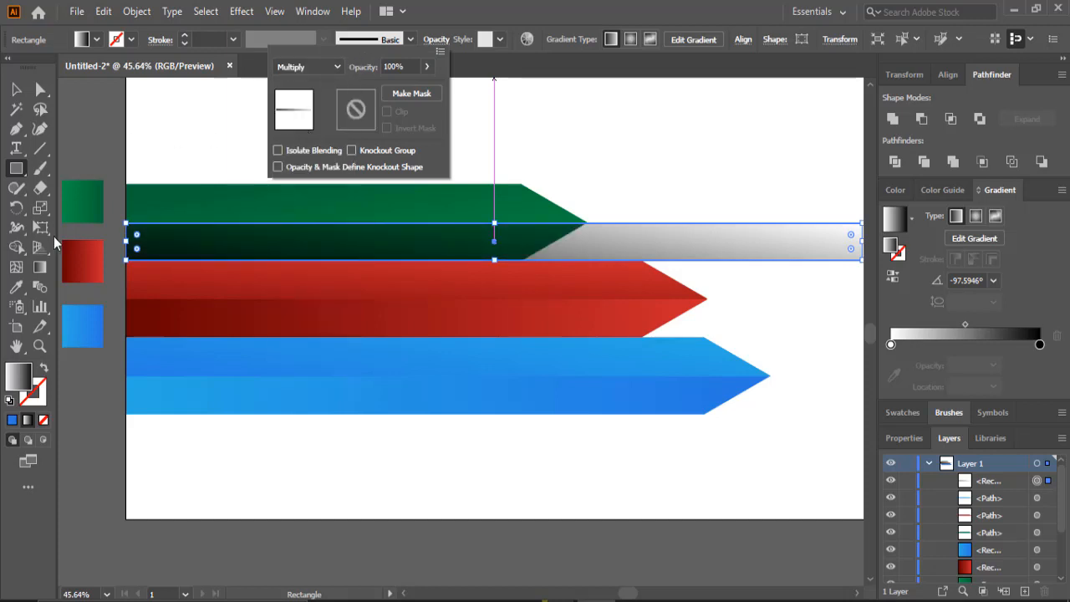
# - Redraw the rectangle's gradient vertically from top to bottom, moving the black stop to about 19% location
pyautogui.click(40, 267)
pyautogui.moveTo(567, 253); pyautogui.dragTo(567, 299)
pyautogui.hotkey('ctrl', 'z')
pyautogui.press('g')
pyautogui.moveTo(599, 245); pyautogui.dragTo(600, 333)
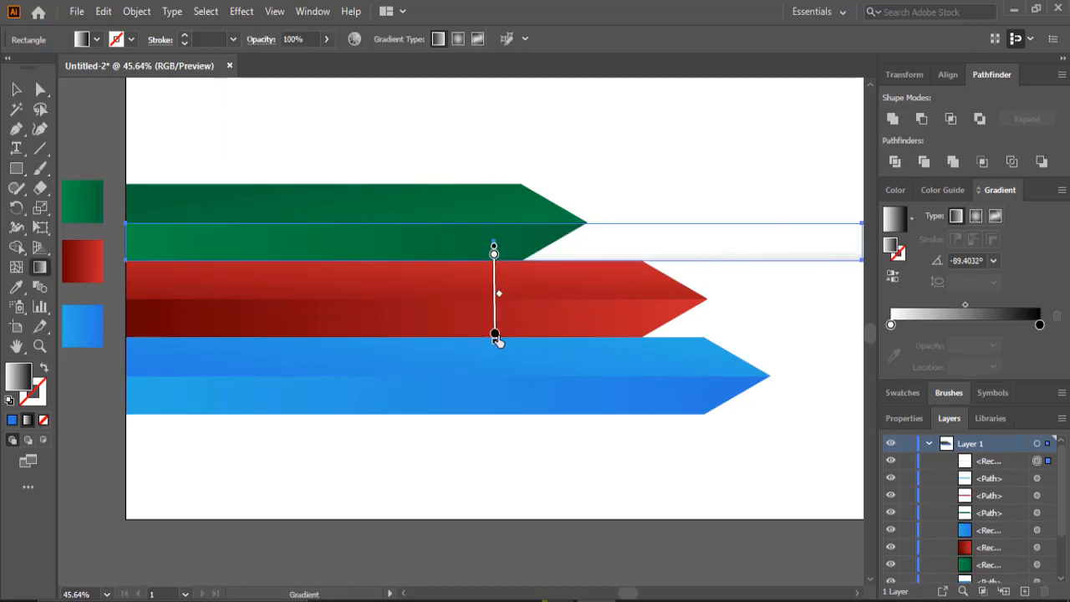
pyautogui.moveTo(495, 335)
pyautogui.mouseDown()
pyautogui.moveTo(494, 254)
pyautogui.moveTo(544, 358)
pyautogui.moveTo(544, 347)
pyautogui.mouseUp()
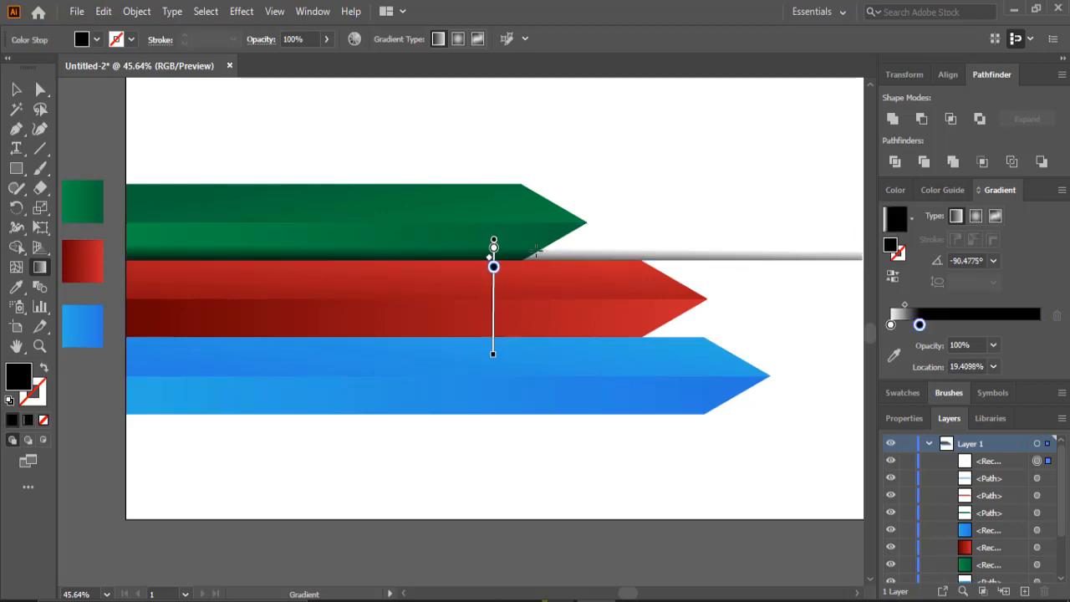
pyautogui.moveTo(535, 249); pyautogui.dragTo(538, 351)
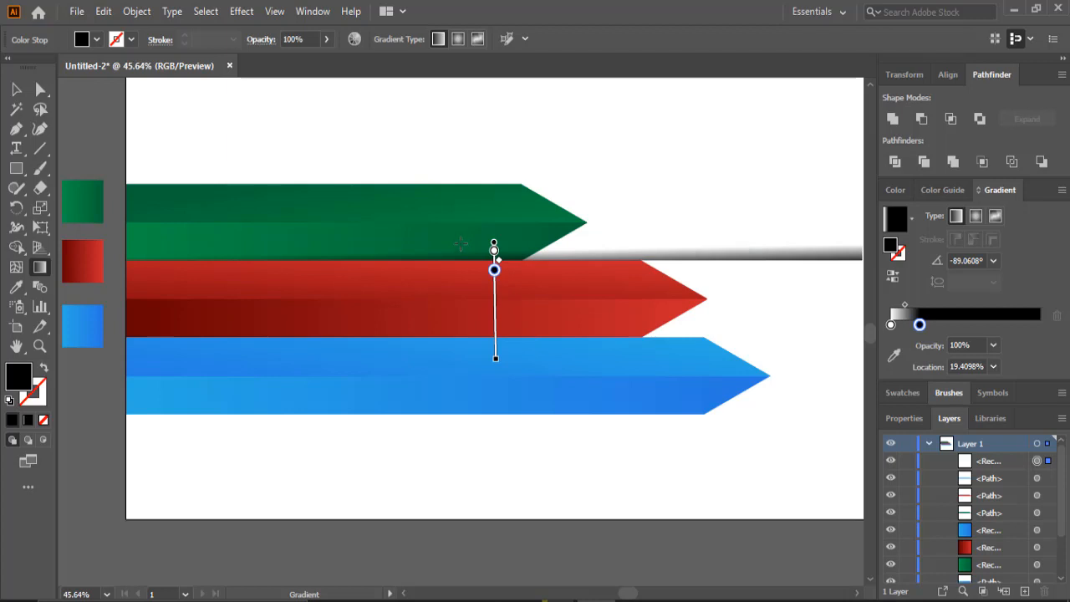
pyautogui.moveTo(463, 242); pyautogui.dragTo(461, 357)
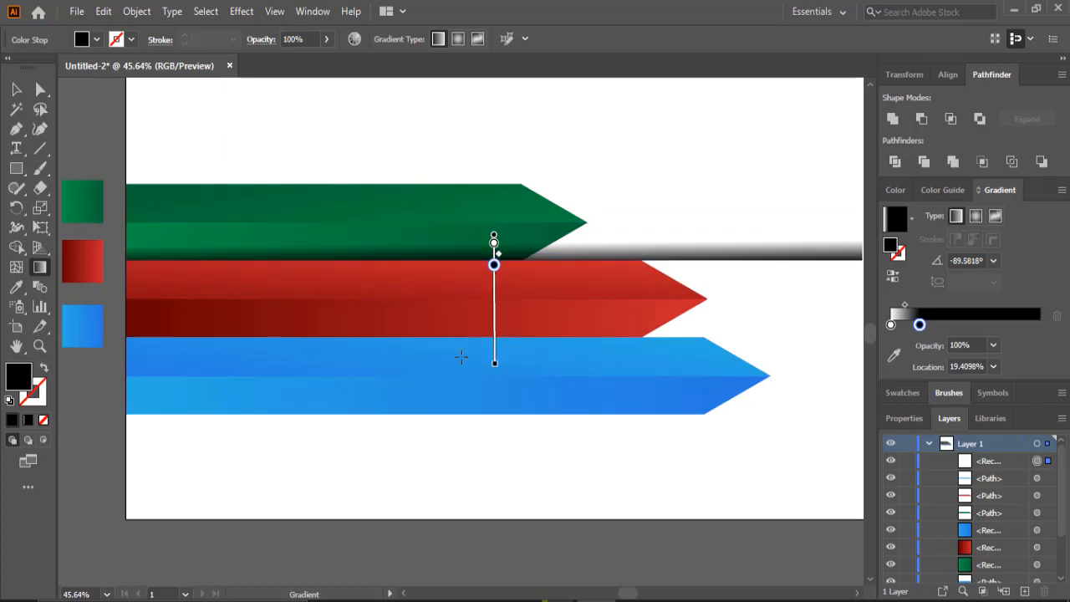
# - Lower the gradient rectangle's opacity to 43%
pyautogui.press('v')
pyautogui.click(560, 229)
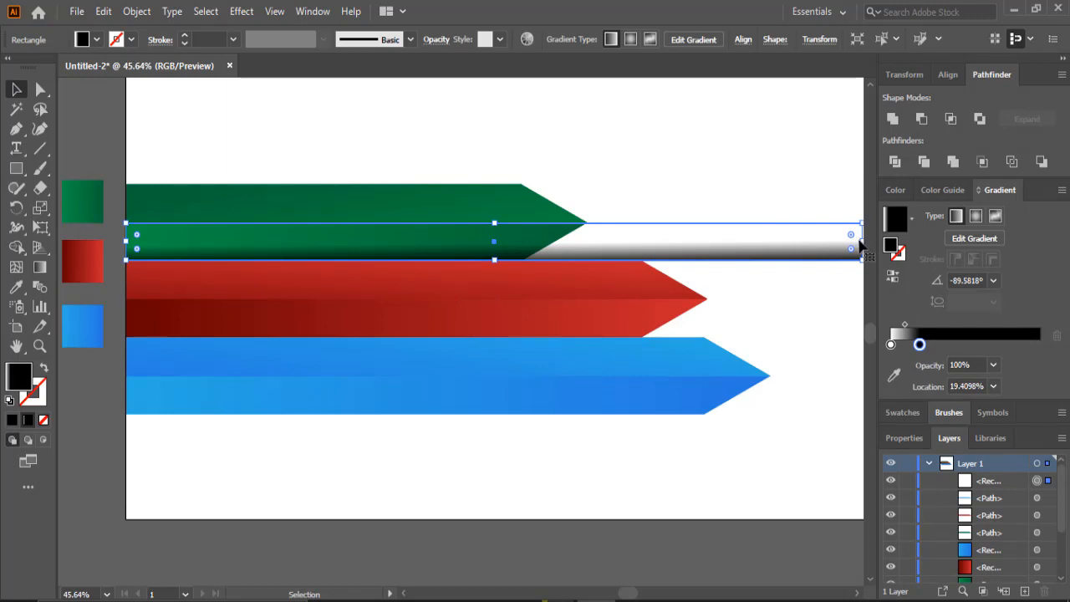
pyautogui.moveTo(861, 242); pyautogui.dragTo(829, 243)
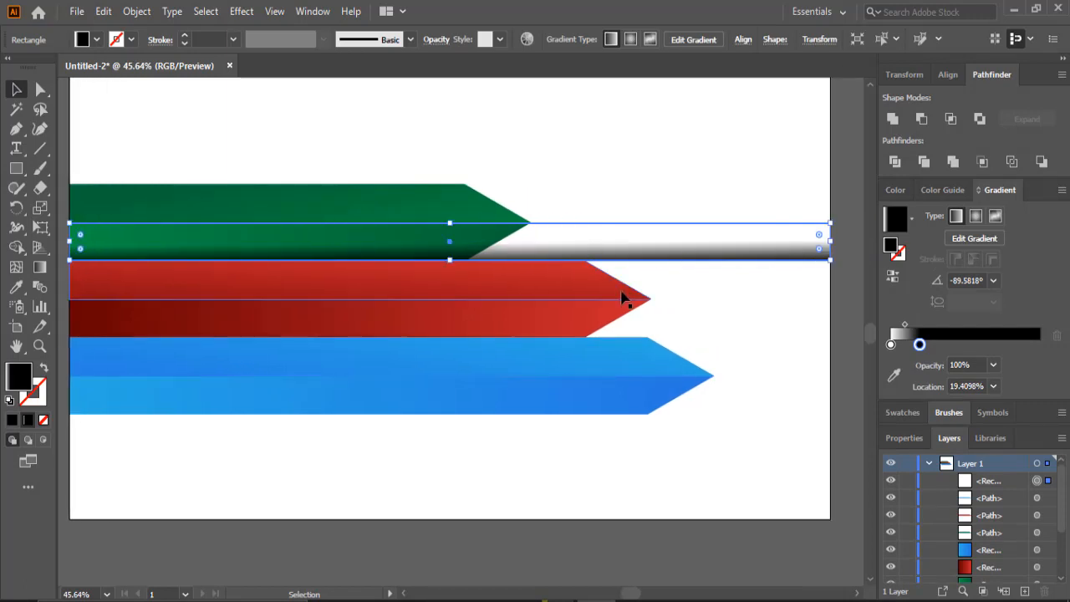
pyautogui.scroll(2, 626, 296)
pyautogui.click(435, 41)
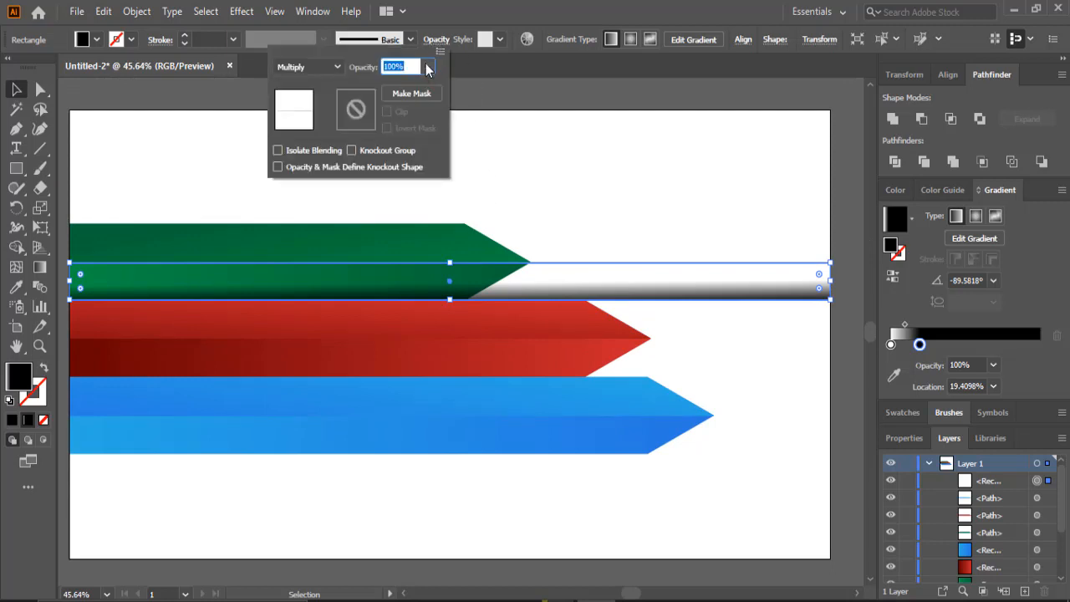
pyautogui.click(426, 66)
pyautogui.moveTo(424, 88); pyautogui.dragTo(390, 87)
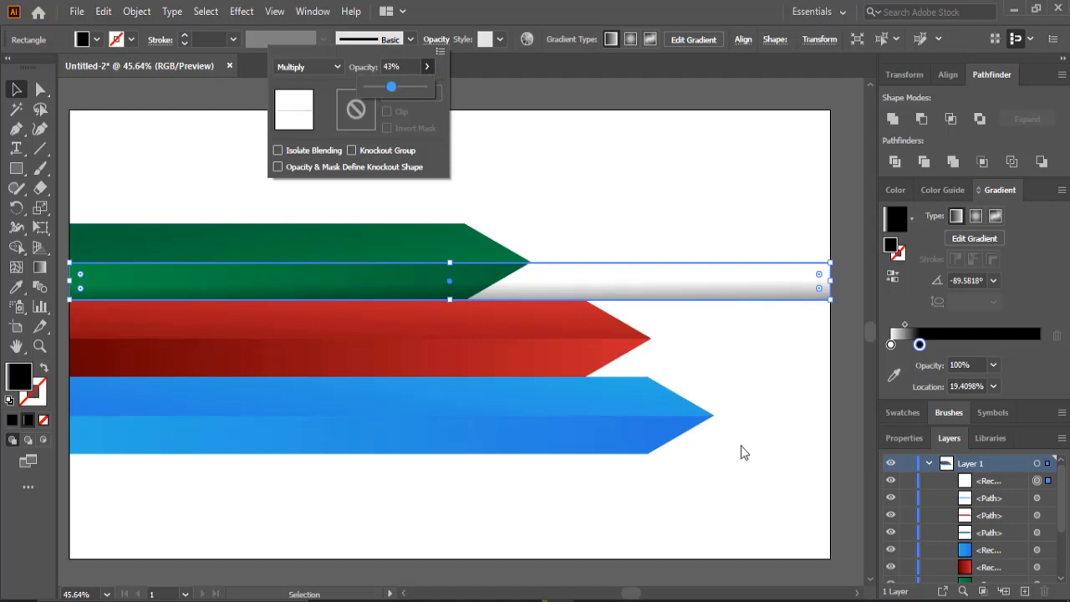
pyautogui.click(857, 210)
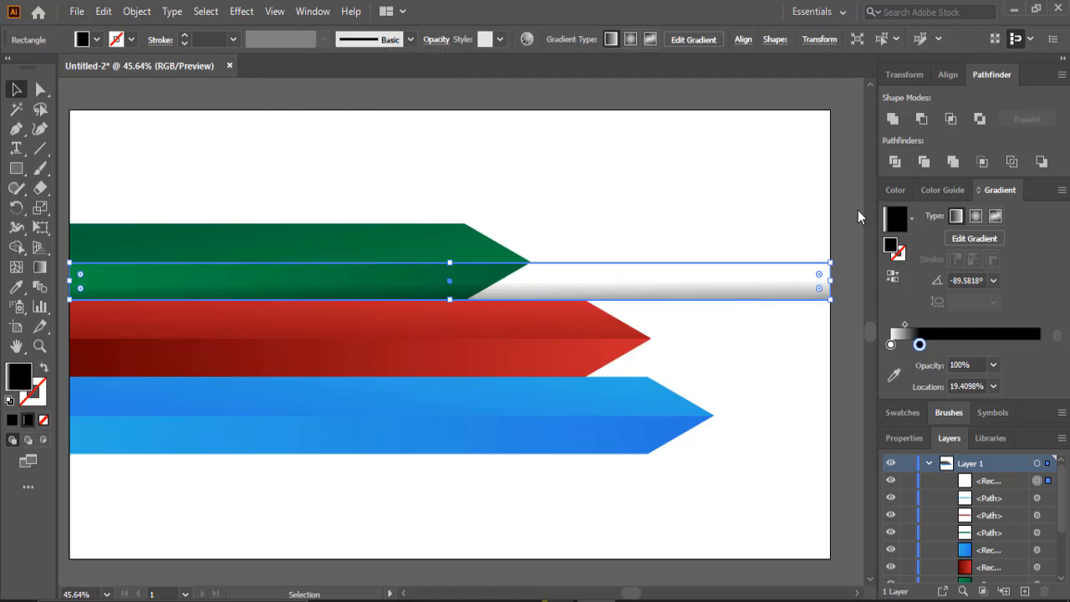
pyautogui.click(783, 91)
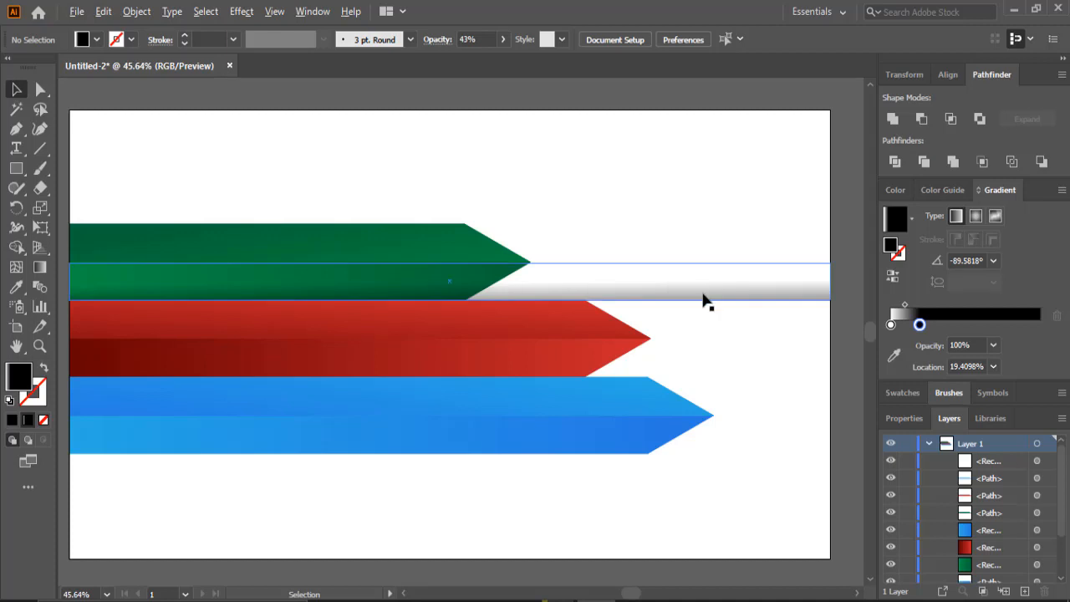
pyautogui.moveTo(703, 297); pyautogui.dragTo(705, 378)
pyautogui.click(765, 530)
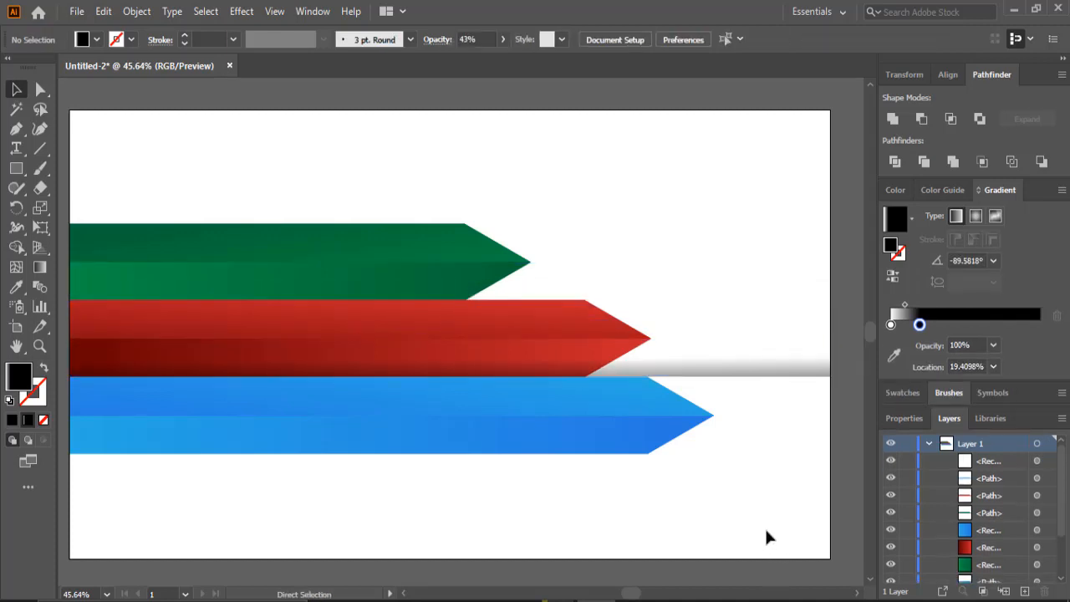
pyautogui.hotkey('ctrl', 'z')
# - Duplicate the shadow rectangle twice, placing copies over the lower halves of the red and blue arrows
pyautogui.moveTo(693, 298); pyautogui.dragTo(688, 376)
pyautogui.scroll(-3, 704, 415)
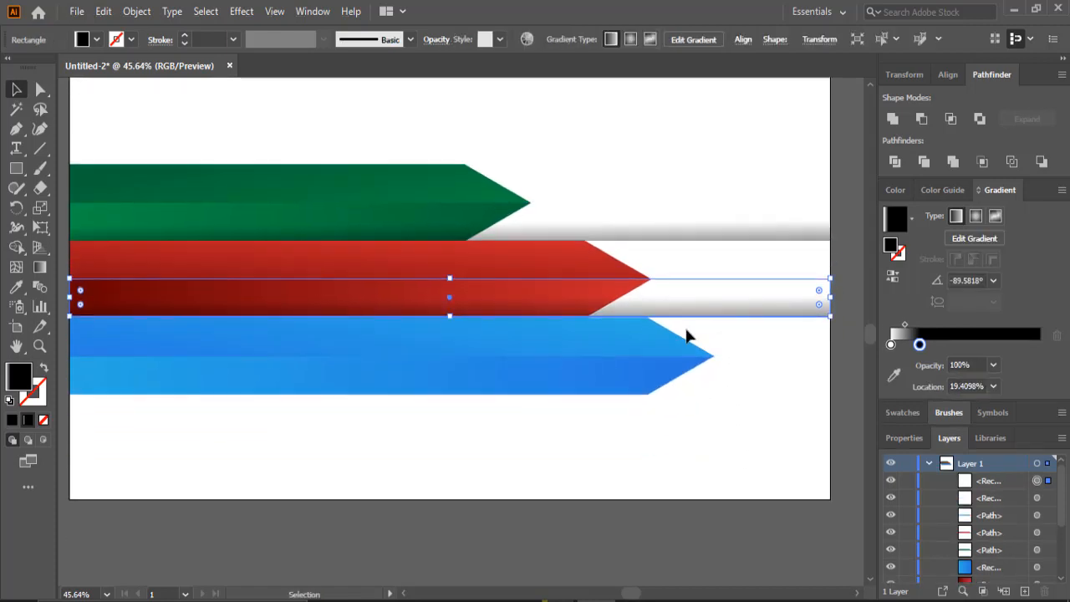
pyautogui.moveTo(692, 313); pyautogui.dragTo(686, 400)
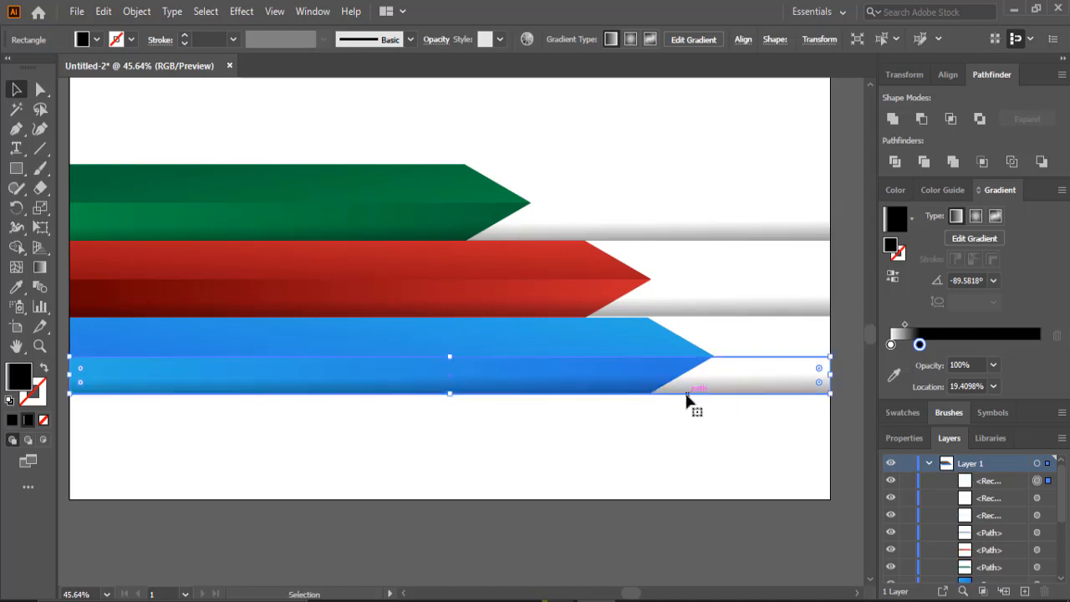
pyautogui.click(717, 543)
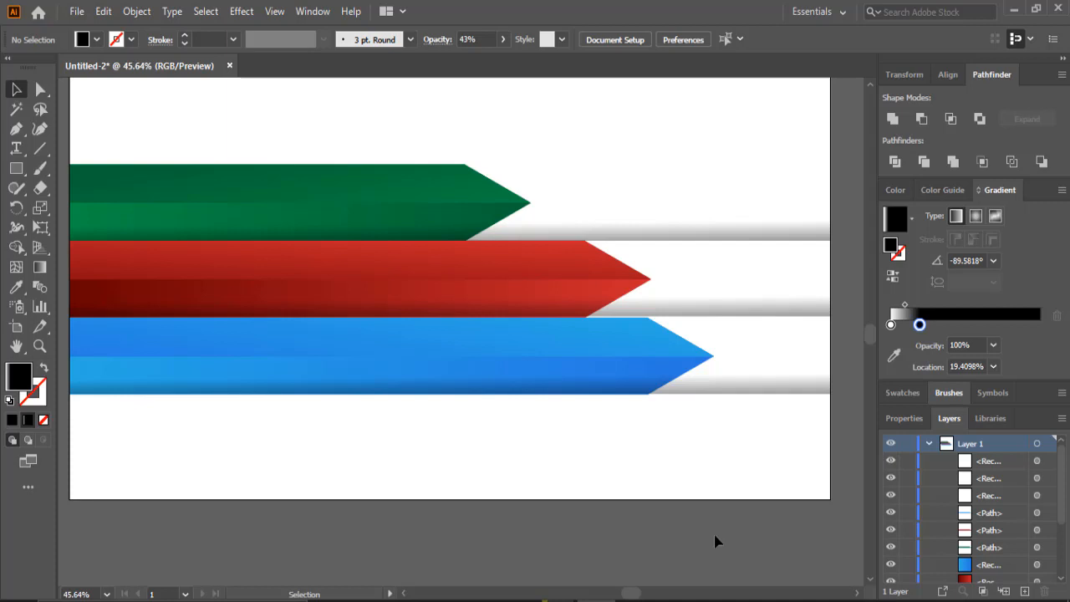
pyautogui.scroll(2, 714, 542)
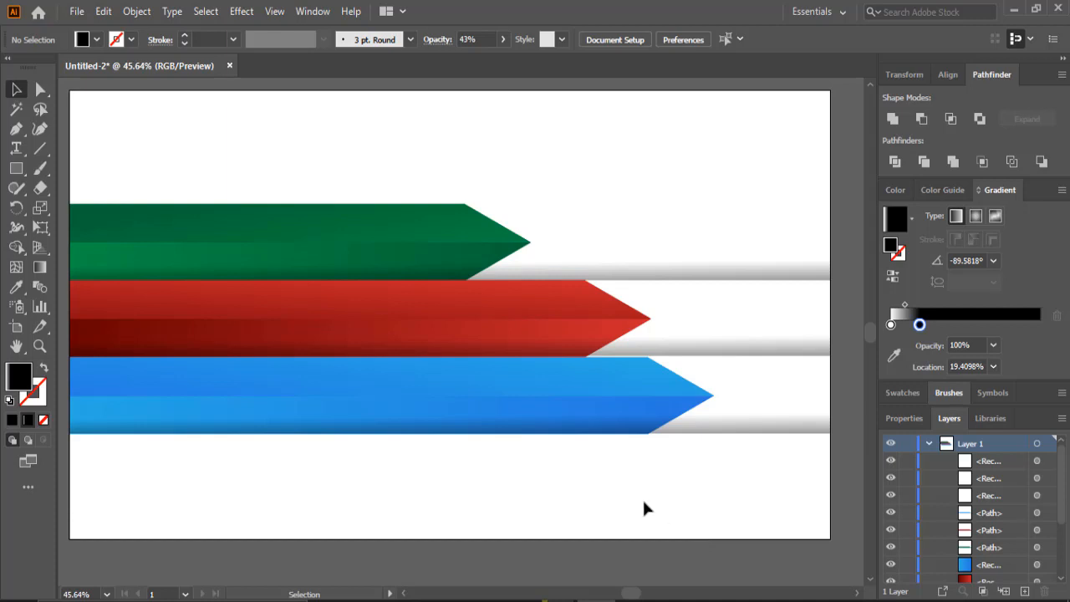
# - Draw a tall white-filled rectangle crossing all three arrows from the top to the bottom of the artboard
pyautogui.click(17, 168)
pyautogui.click(84, 41)
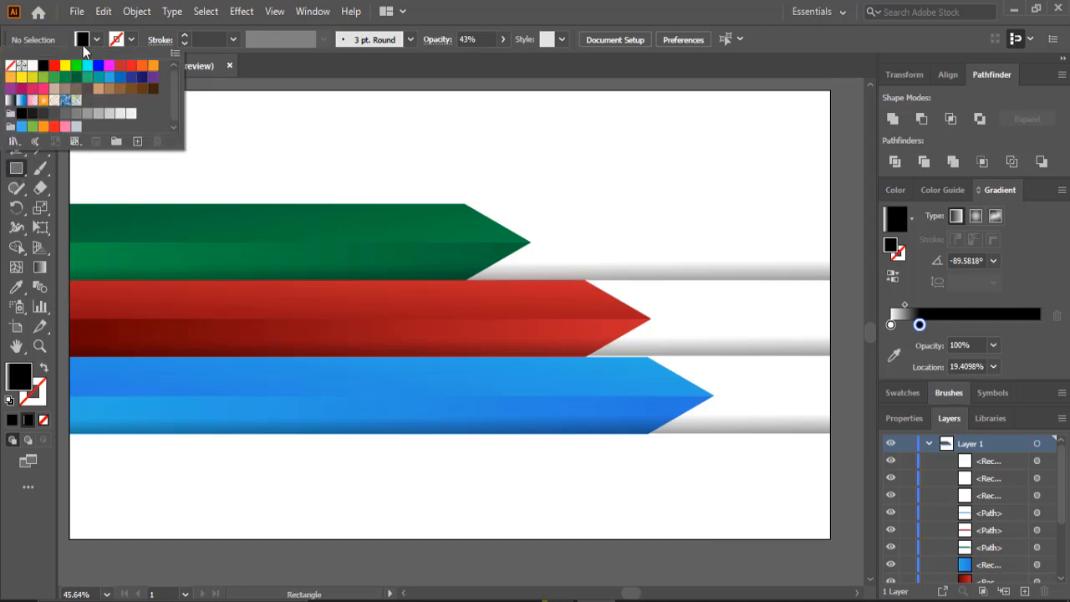
pyautogui.click(32, 65)
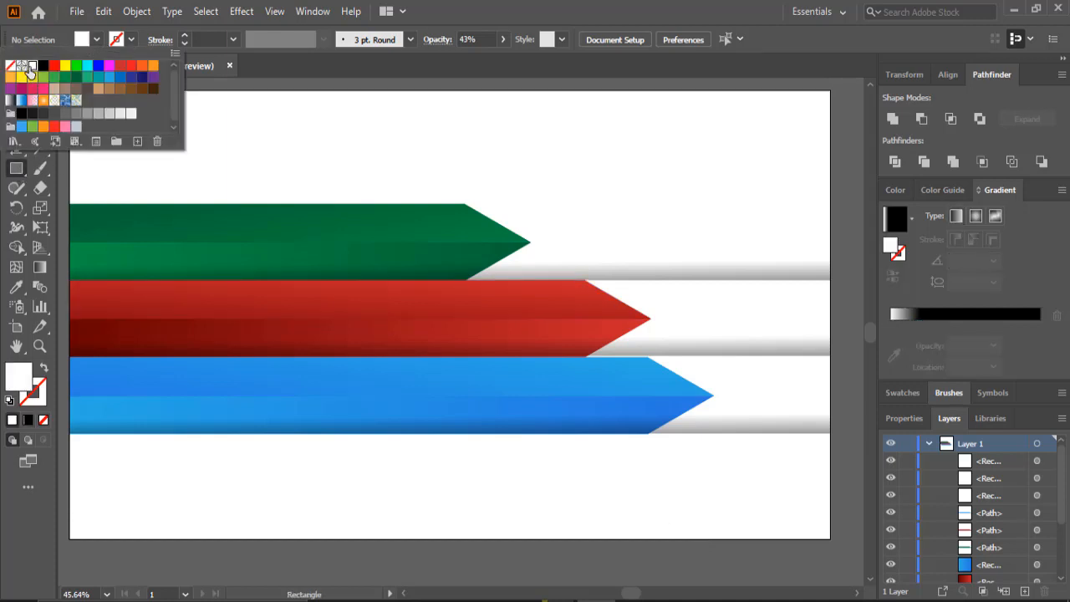
pyautogui.click(332, 95)
pyautogui.moveTo(352, 90); pyautogui.dragTo(258, 537)
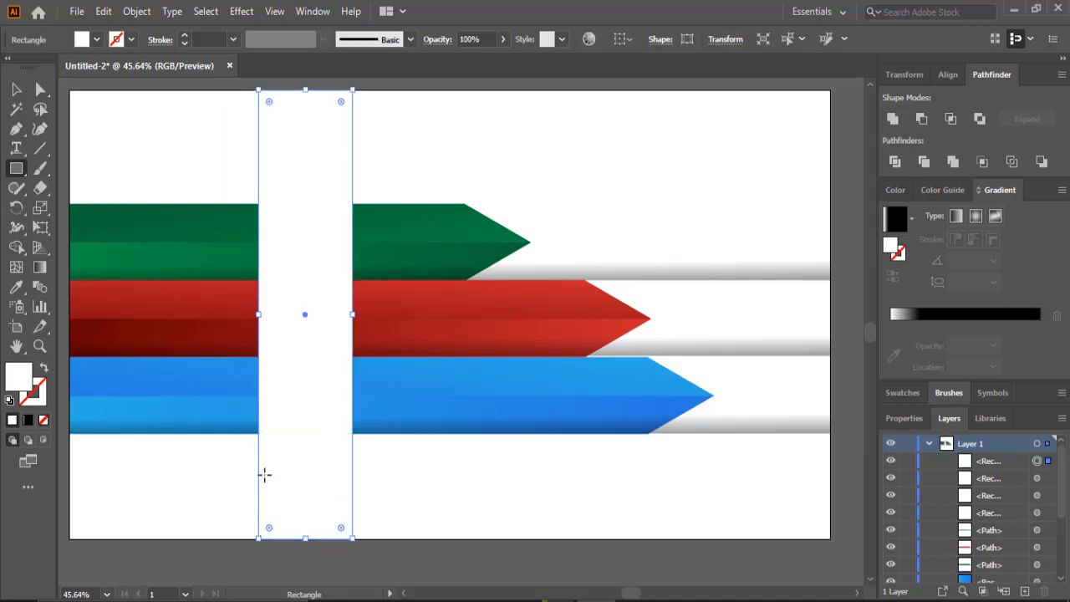
# - Try shearing the white rectangle so it slants to the left with the Shear tool
pyautogui.click(41, 227)
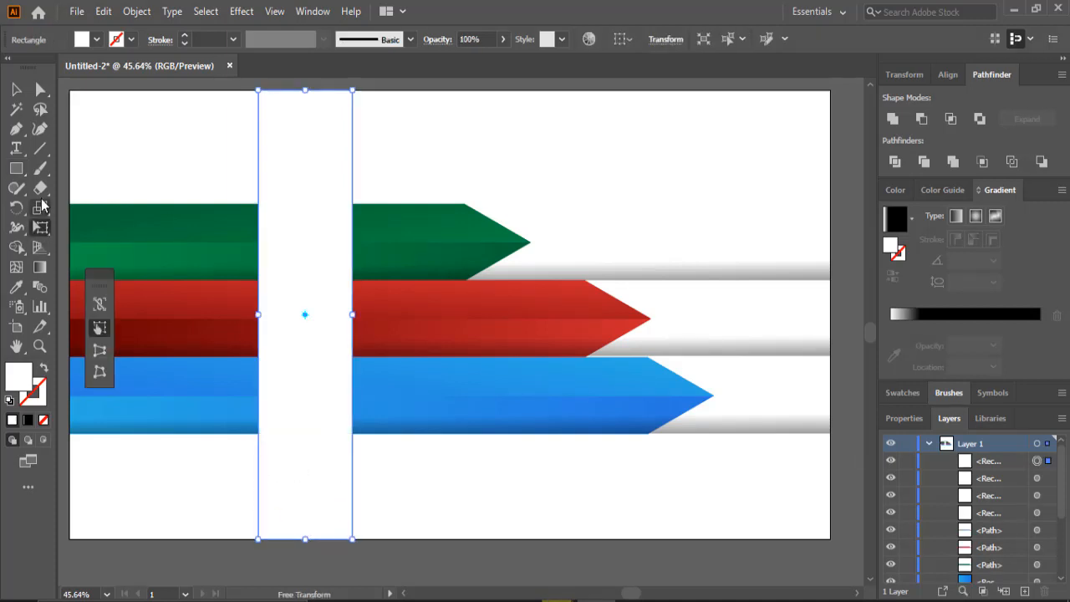
pyautogui.click(41, 207)
pyautogui.click(42, 208)
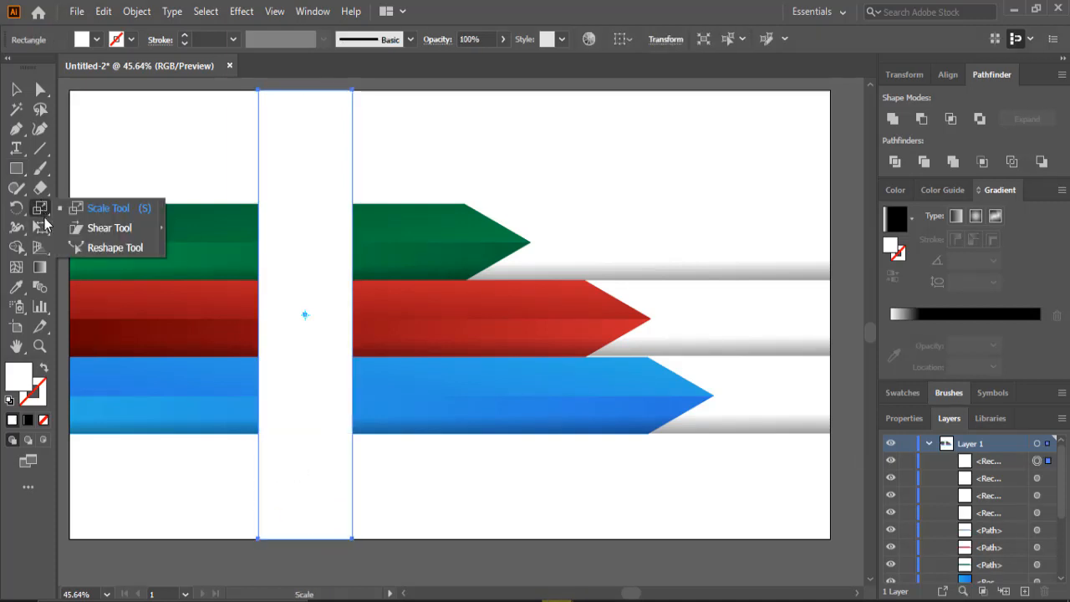
pyautogui.click(107, 227)
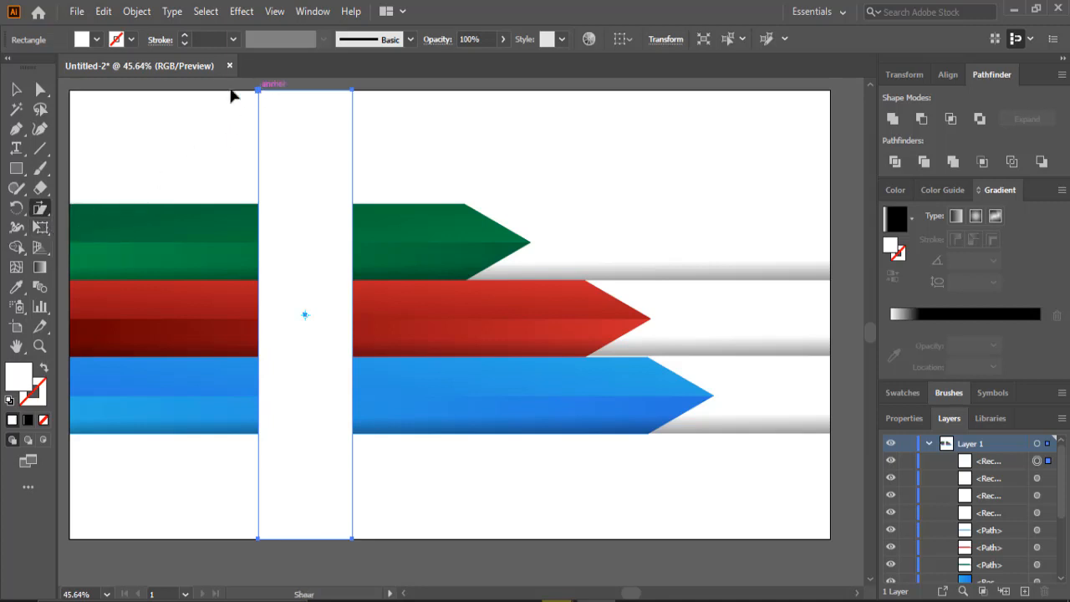
pyautogui.moveTo(232, 95); pyautogui.dragTo(179, 105)
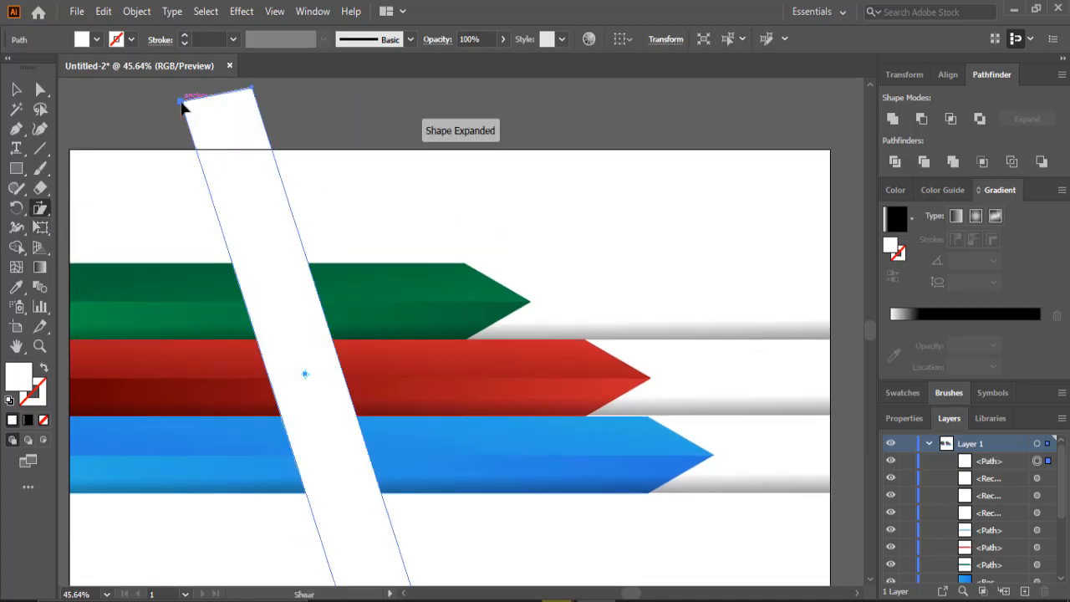
pyautogui.scroll(-2, 208, 119)
pyautogui.scroll(1, 208, 119)
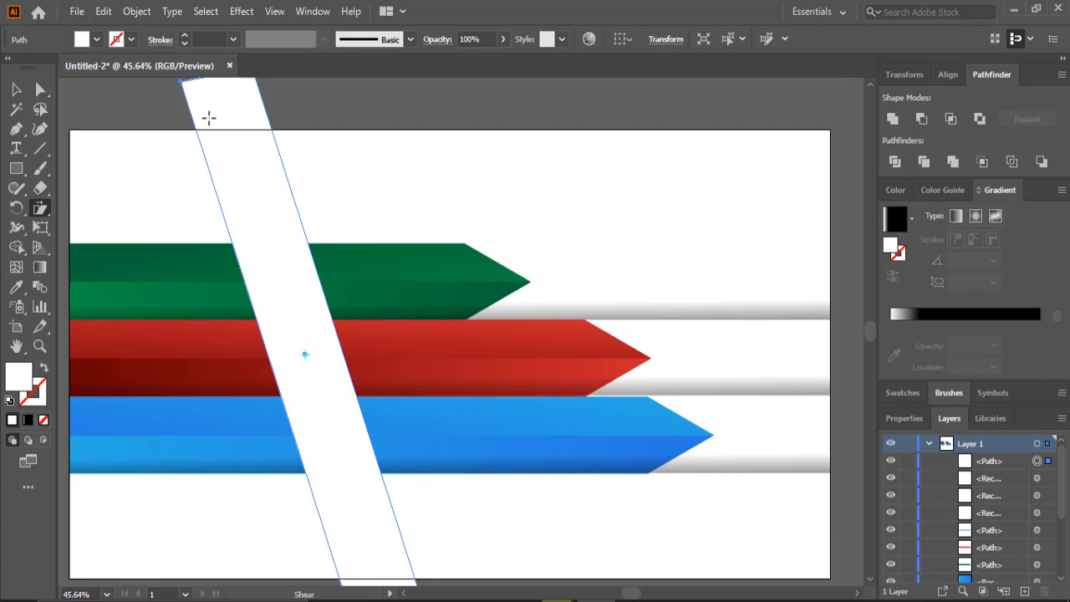
pyautogui.hotkey('ctrl', 'z')
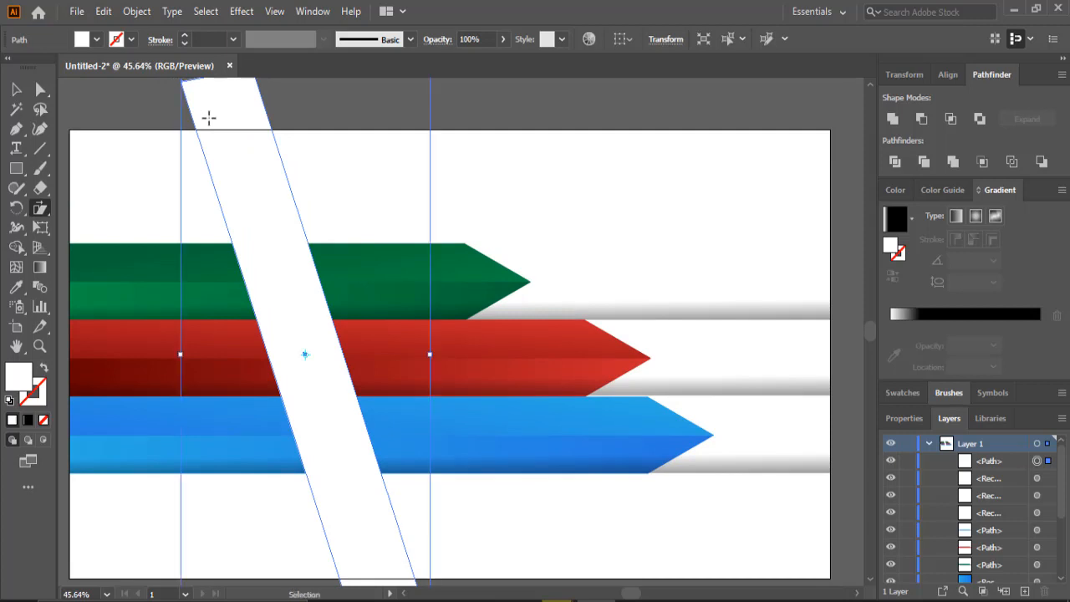
# - Shear the white rectangle so it slants to the right, cutting diagonally through the arrows
pyautogui.moveTo(354, 130); pyautogui.dragTo(429, 135)
pyautogui.scroll(-1, 429, 135)
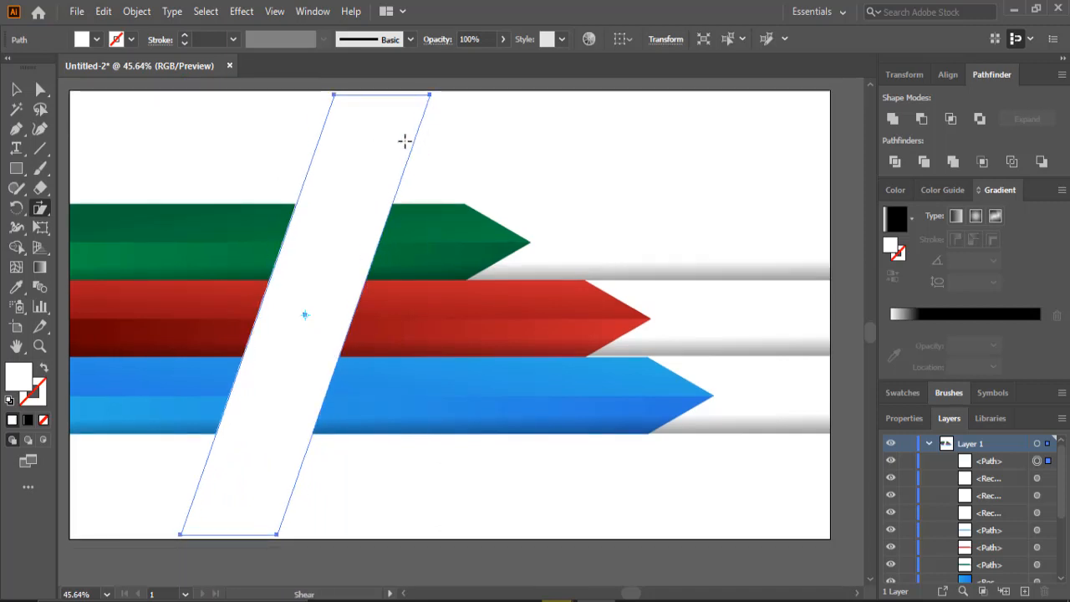
pyautogui.moveTo(430, 99); pyautogui.dragTo(441, 120)
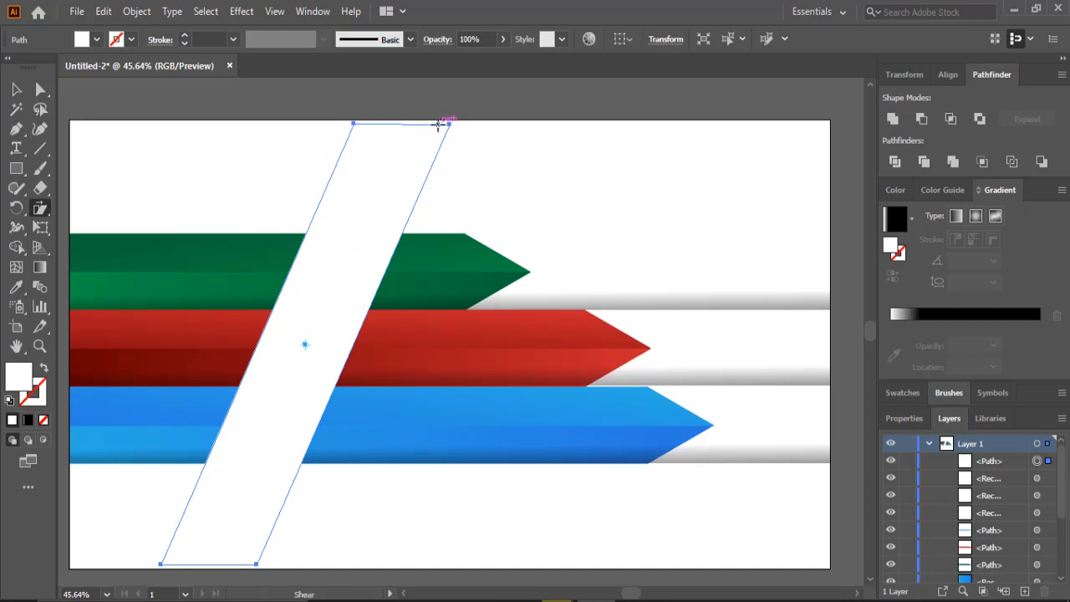
pyautogui.scroll(-2, 518, 131)
pyautogui.click(16, 90)
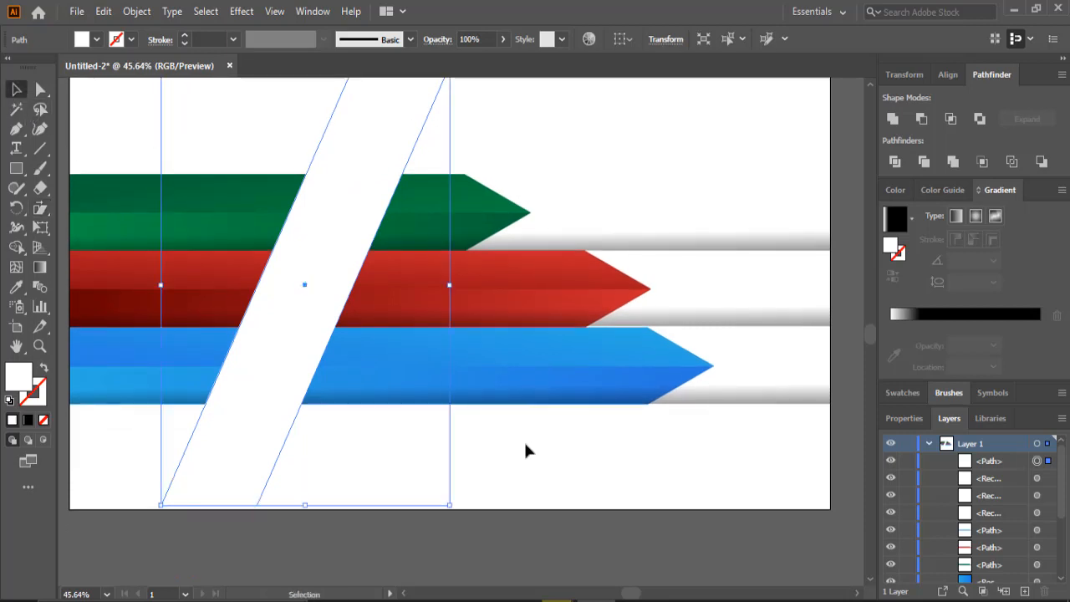
pyautogui.click(569, 486)
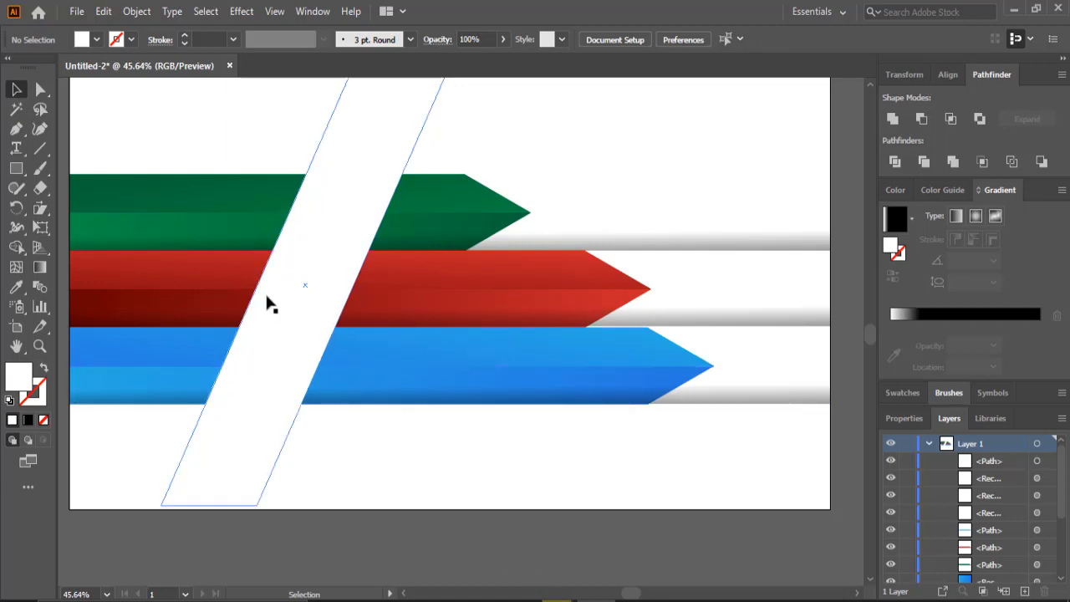
pyautogui.scroll(2, 184, 150)
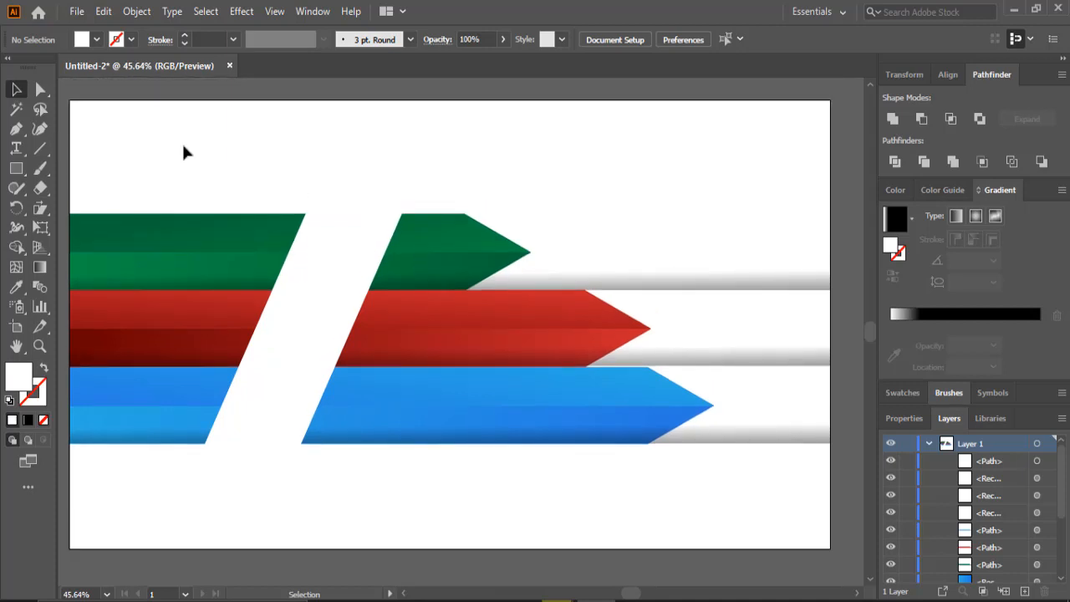
# - Draw a narrow slanted four-point strip with the Pen tool along the right edge of the white band
pyautogui.click(16, 129)
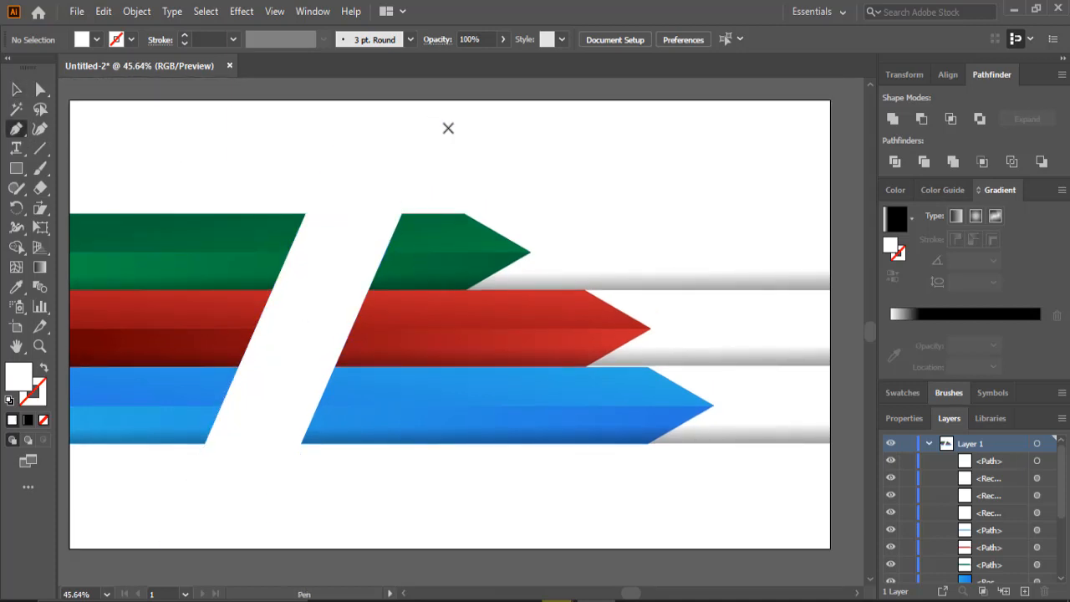
pyautogui.click(450, 104)
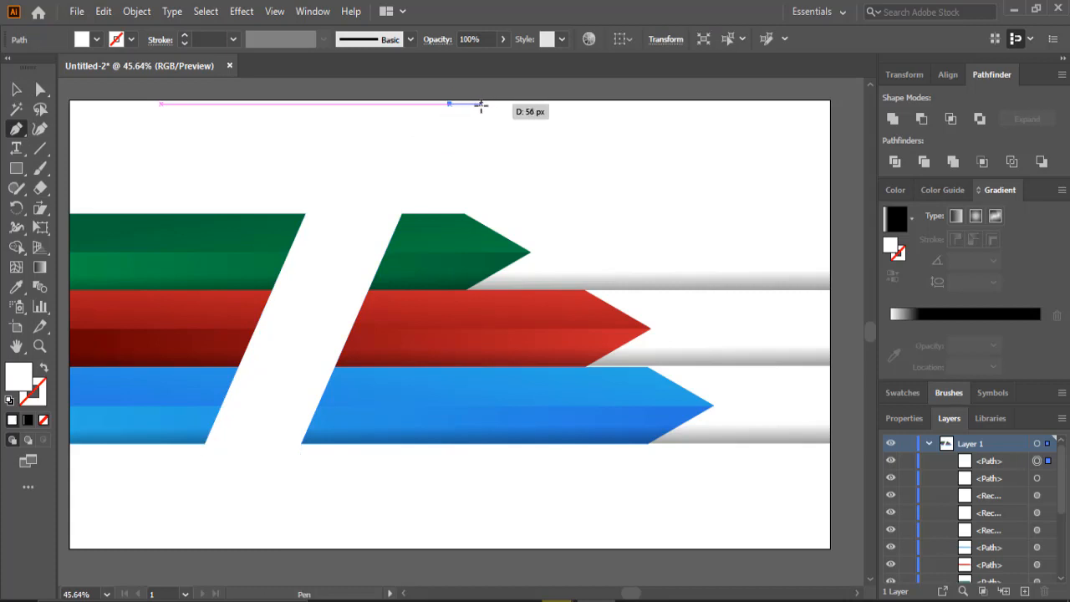
pyautogui.click(488, 105)
pyautogui.scroll(-1, 402, 360)
pyautogui.scroll(-2, 393, 376)
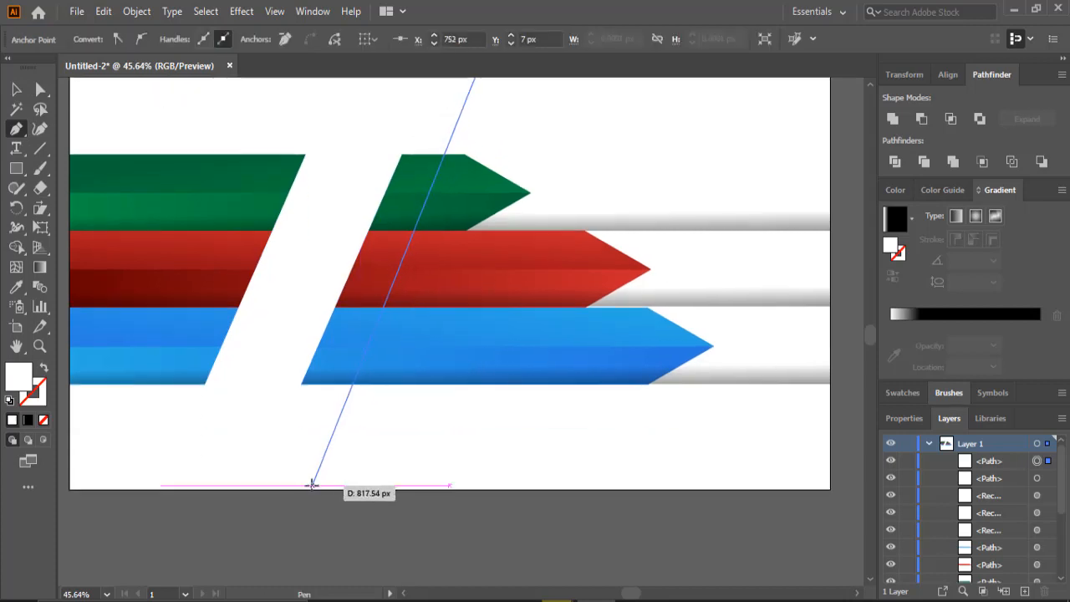
pyautogui.click(310, 489)
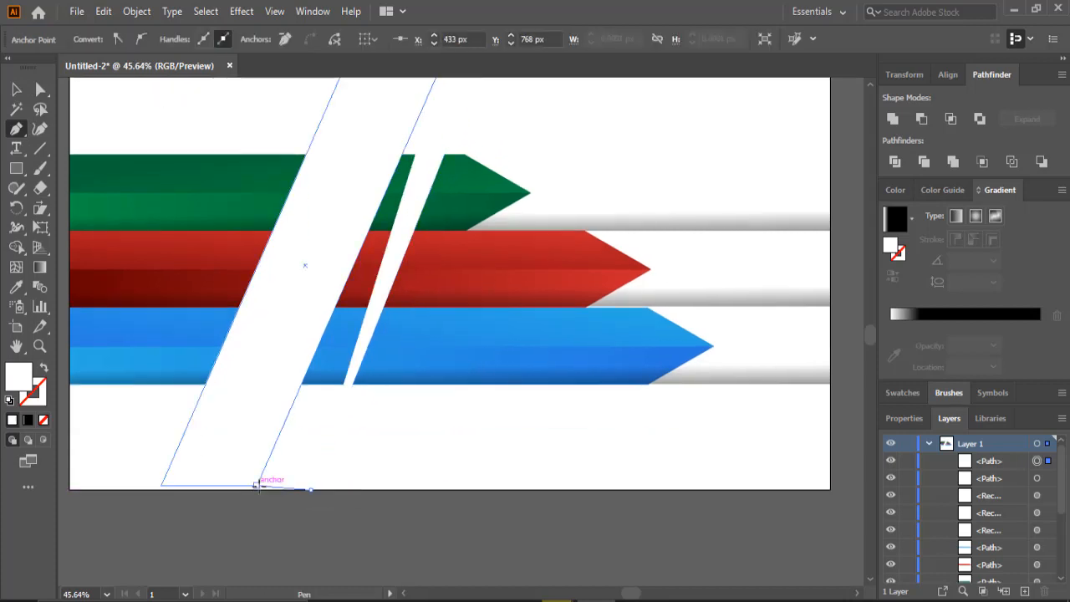
pyautogui.click(255, 486)
pyautogui.scroll(6, 392, 152)
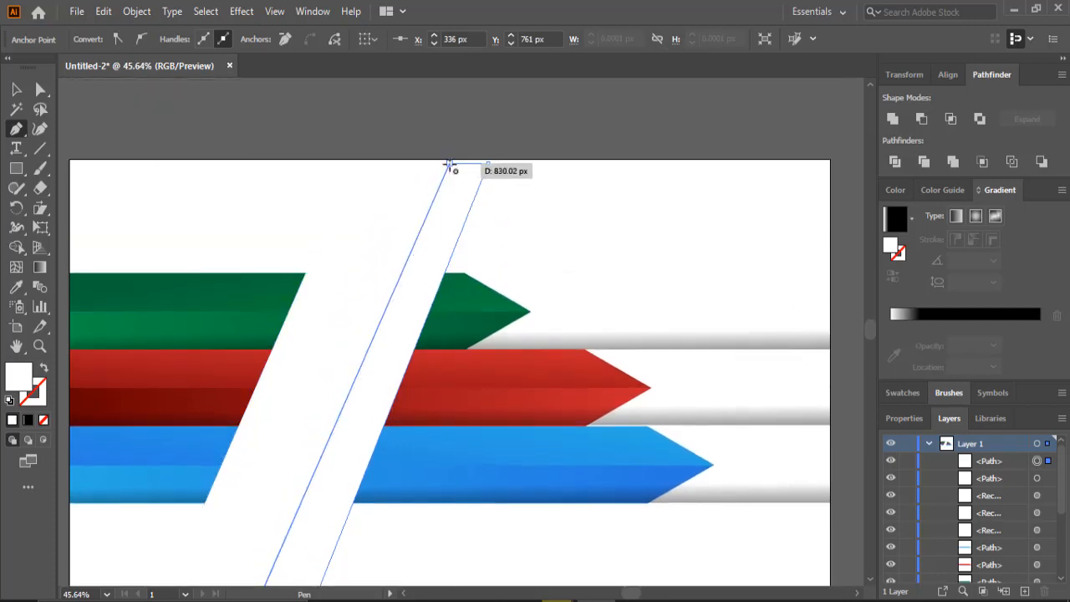
pyautogui.click(450, 164)
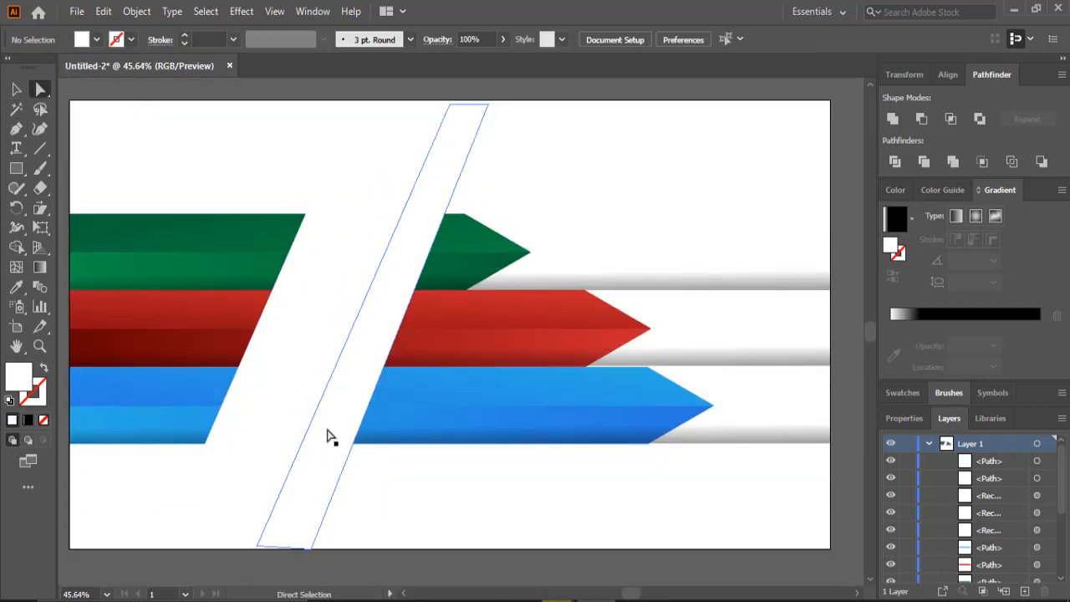
# - Fill the slanted strip with the White, Black gradient
pyautogui.click(895, 219)
pyautogui.click(911, 218)
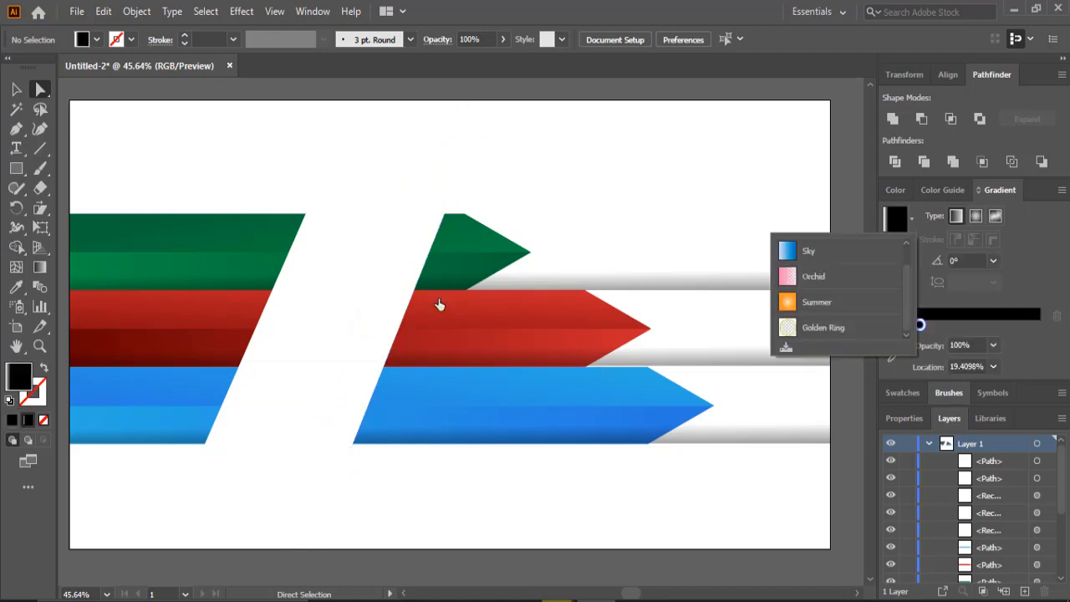
pyautogui.click(399, 310)
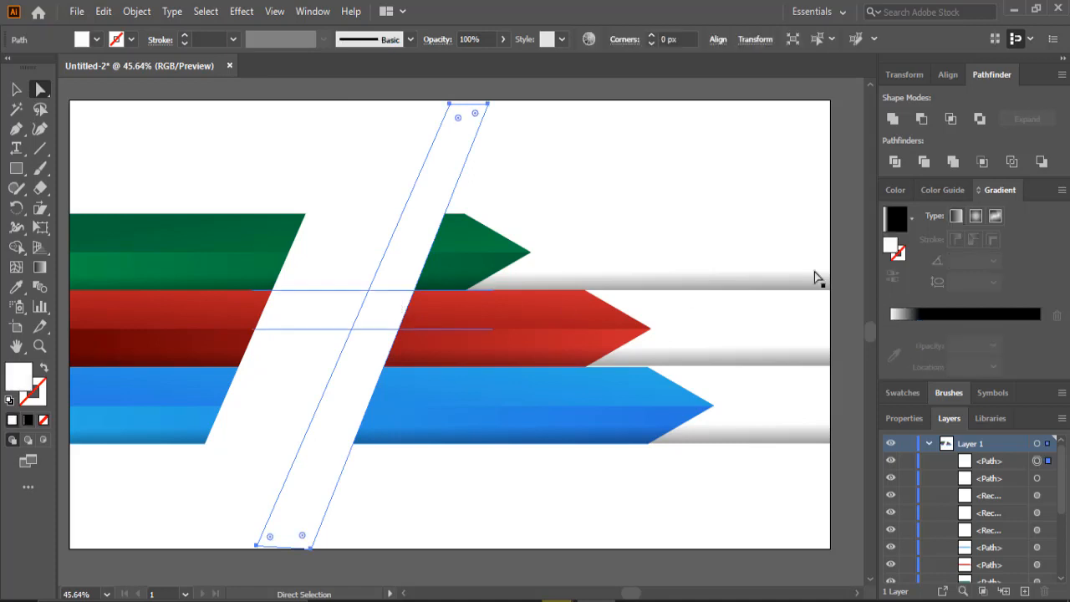
pyautogui.click(898, 224)
pyautogui.click(911, 219)
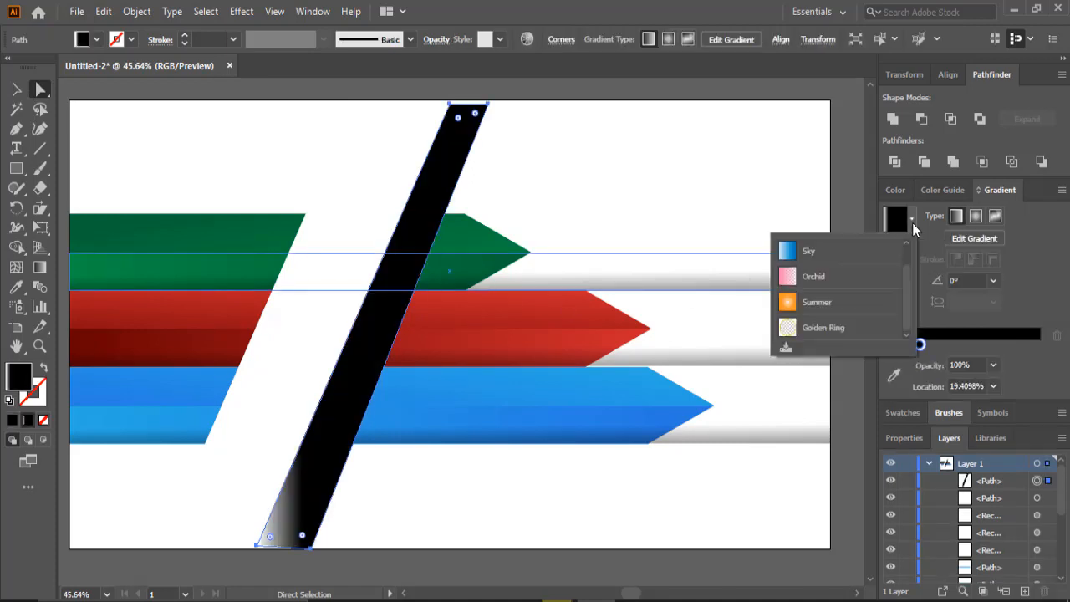
pyautogui.scroll(2, 860, 279)
pyautogui.click(785, 256)
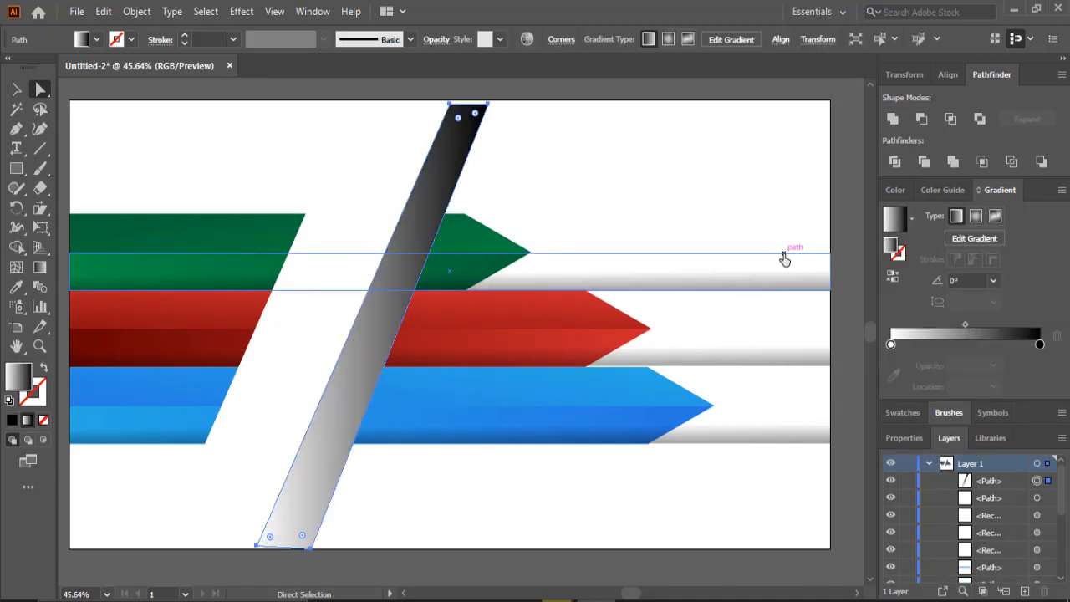
pyautogui.scroll(-3, 785, 259)
pyautogui.scroll(4, 784, 260)
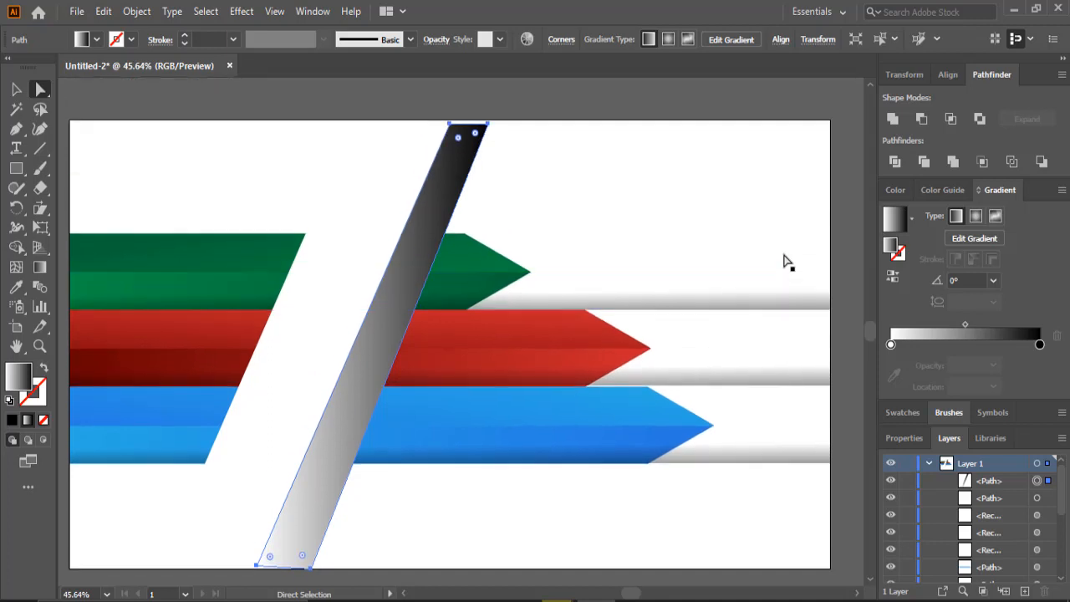
# - Set the slanted strip's blending mode to Multiply and lower its opacity to 40%
pyautogui.click(435, 40)
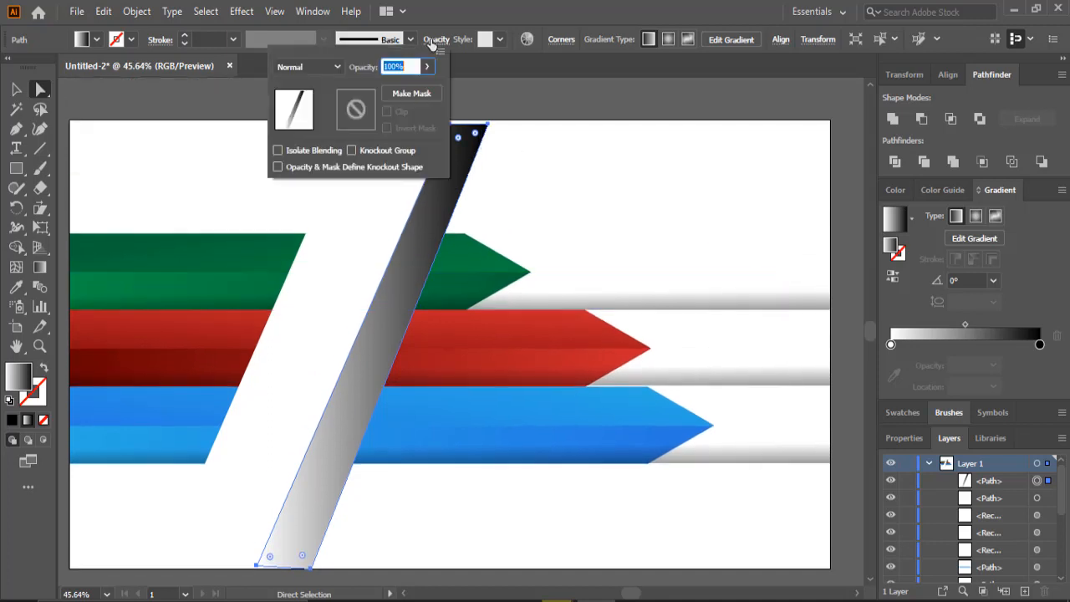
pyautogui.click(337, 67)
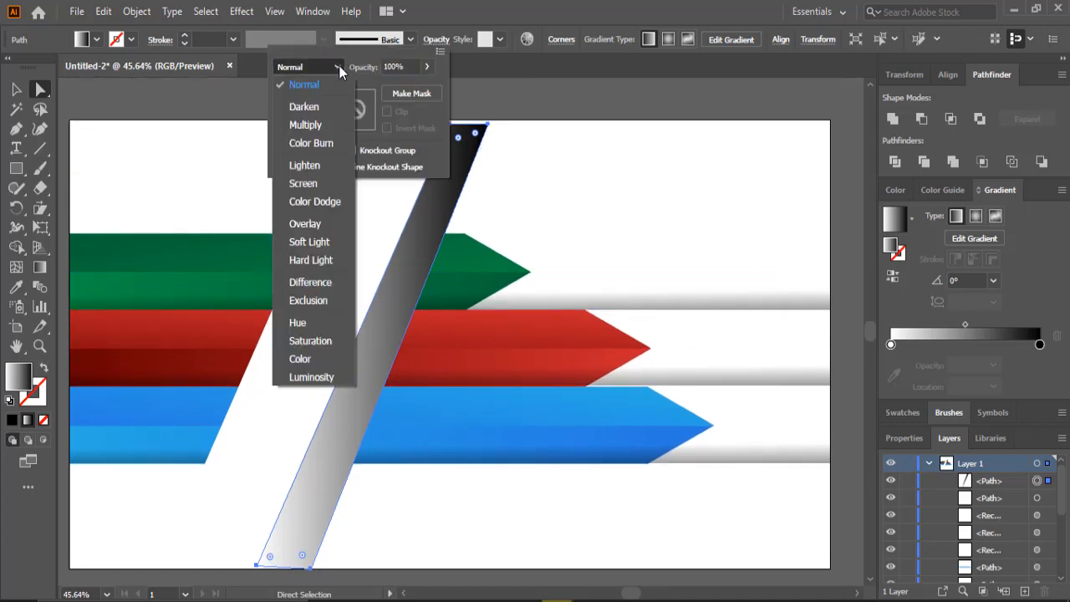
pyautogui.click(318, 125)
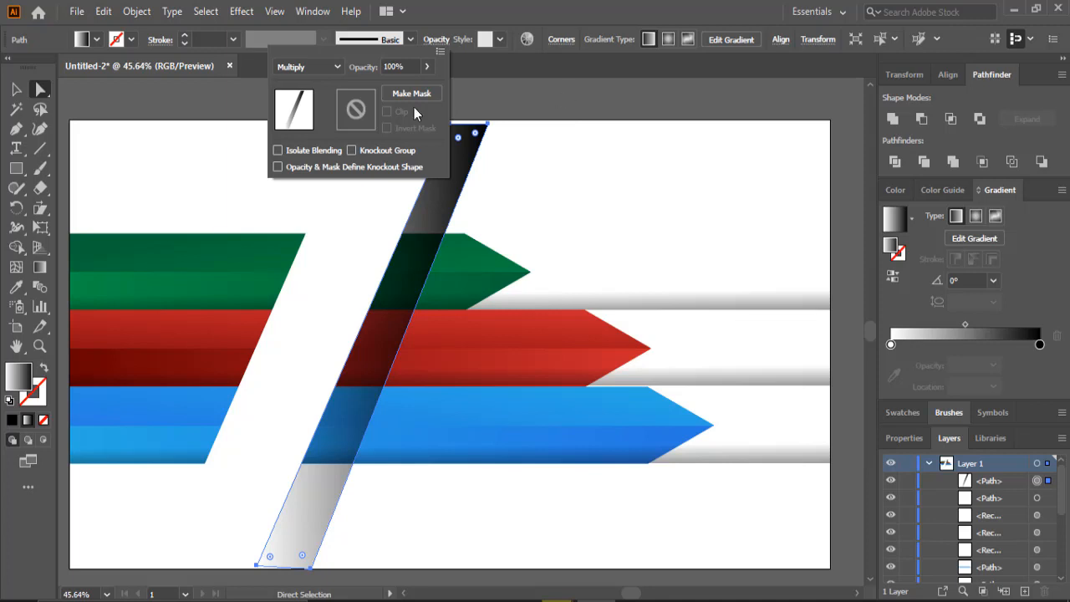
pyautogui.click(427, 66)
pyautogui.moveTo(424, 88); pyautogui.dragTo(392, 90)
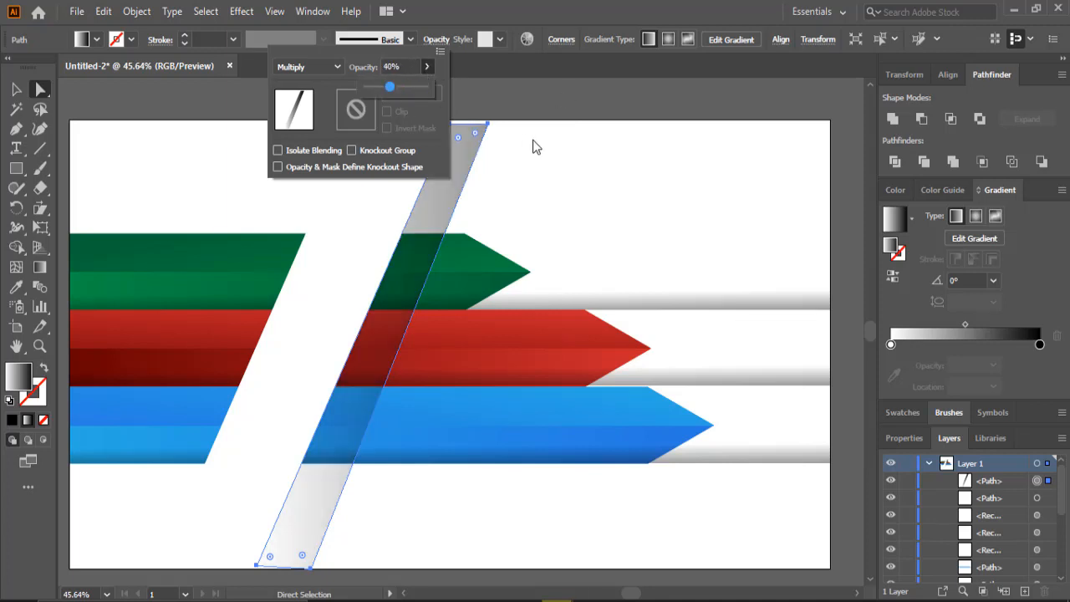
pyautogui.press('g')
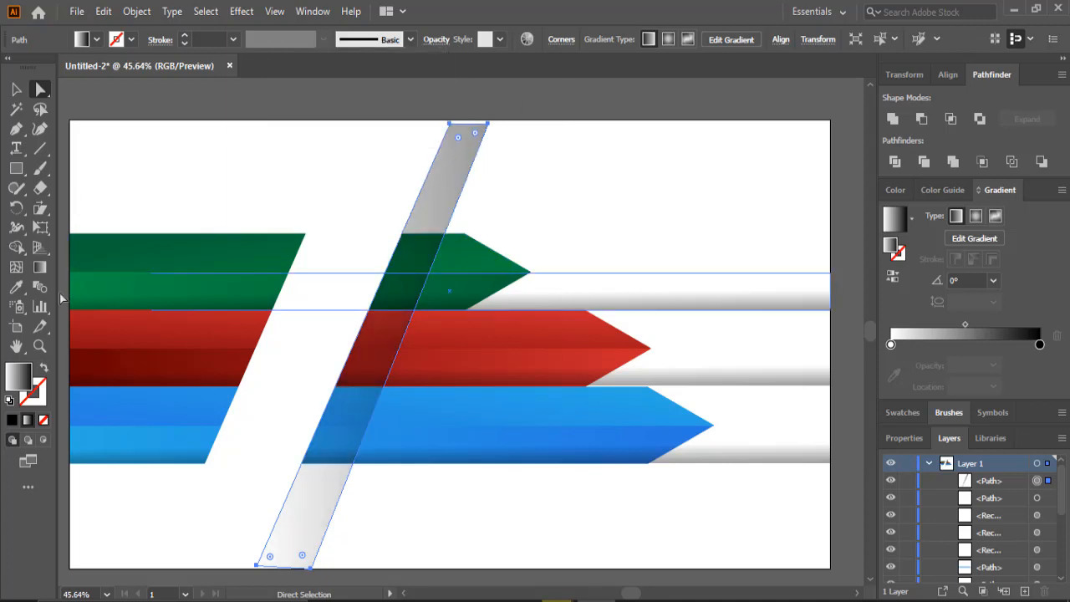
# - Adjust the slanted strip's gradient direction with the Gradient tool so it runs diagonally across the strip
pyautogui.moveTo(308, 377); pyautogui.dragTo(355, 384)
pyautogui.moveTo(269, 353); pyautogui.dragTo(345, 389)
pyautogui.moveTo(411, 410); pyautogui.dragTo(282, 370)
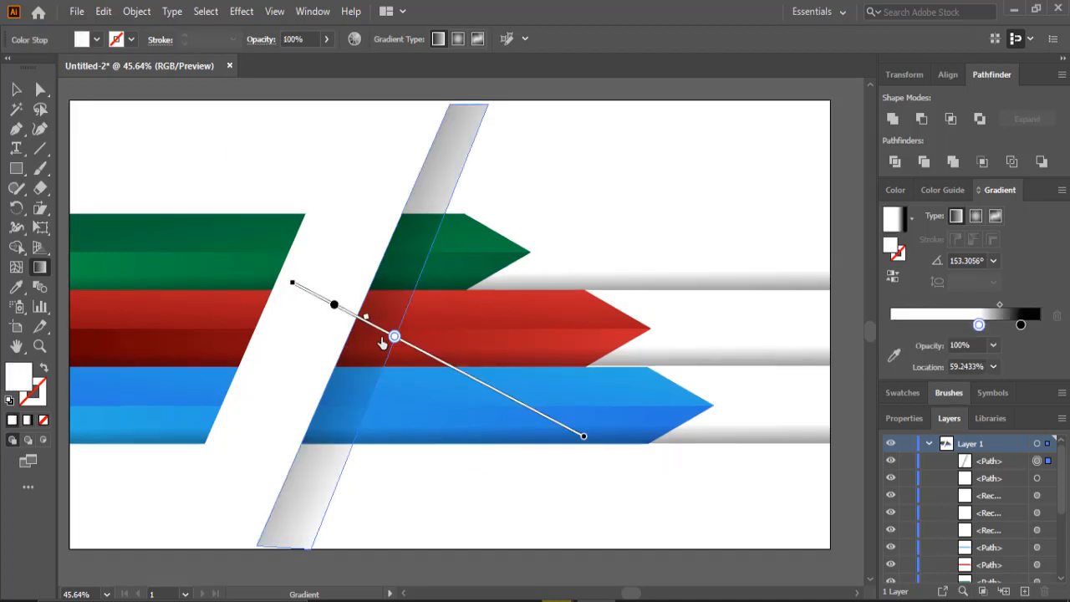
pyautogui.moveTo(381, 343); pyautogui.dragTo(375, 332)
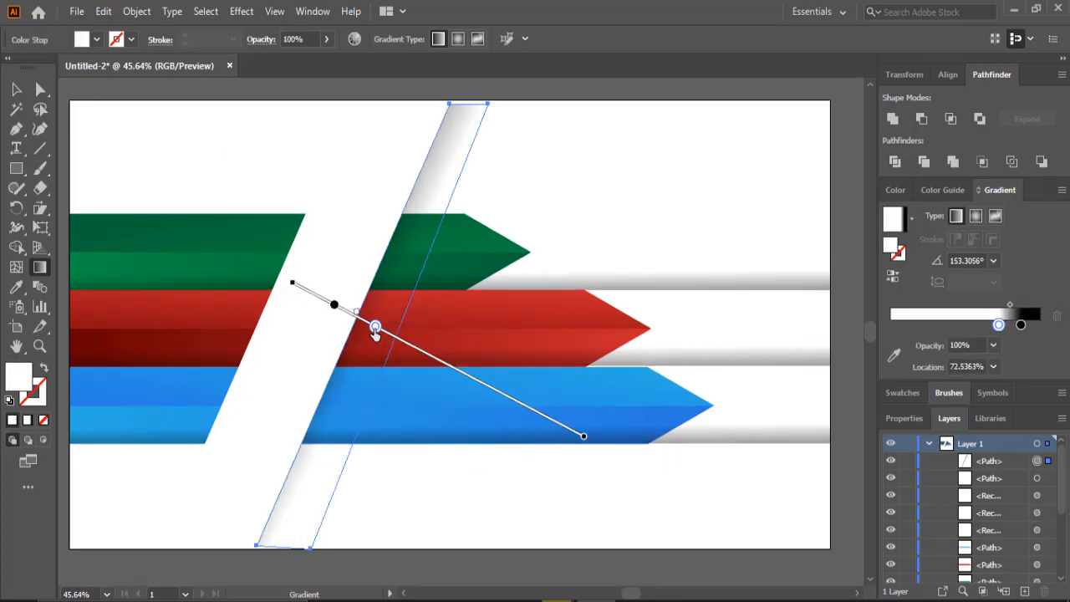
# - Duplicate the gradient strip and place the copy along the left edge of the white band
pyautogui.scroll(3, 375, 330)
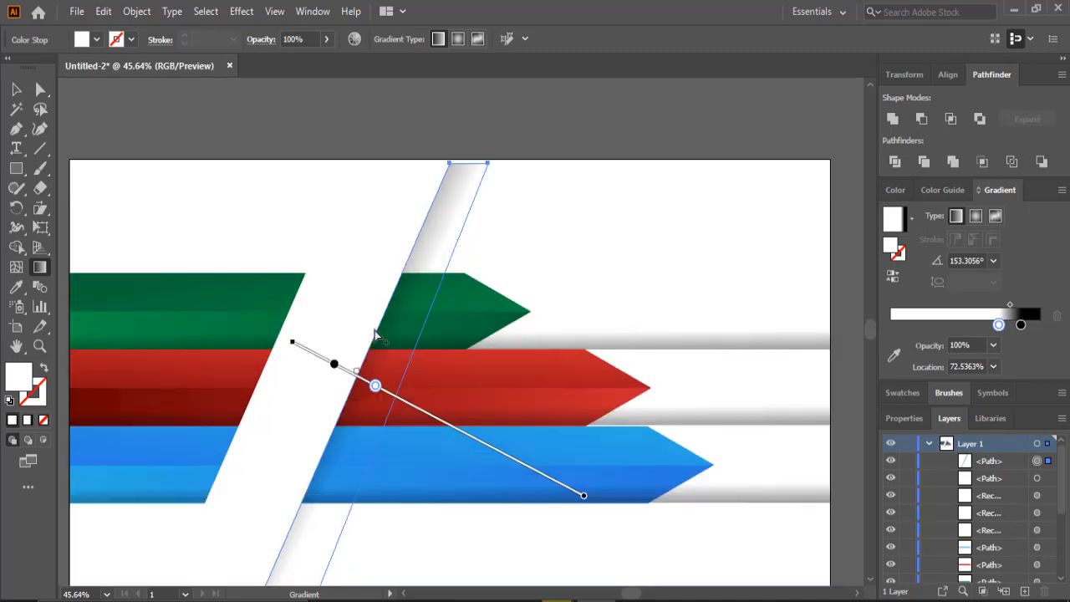
pyautogui.click(16, 89)
pyautogui.scroll(-2, 501, 376)
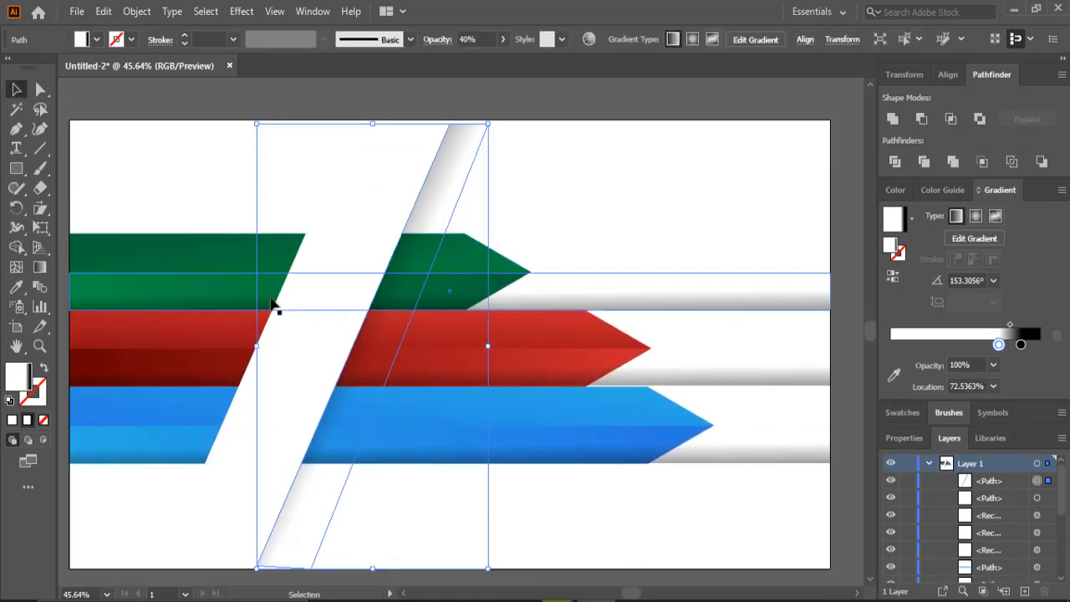
pyautogui.click(724, 493)
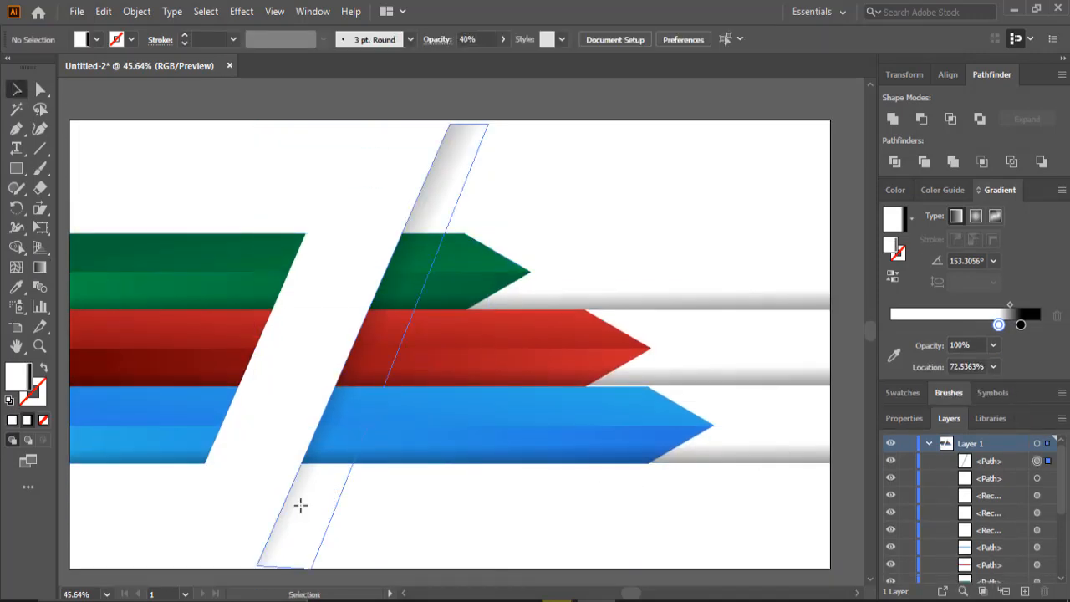
pyautogui.click(300, 505)
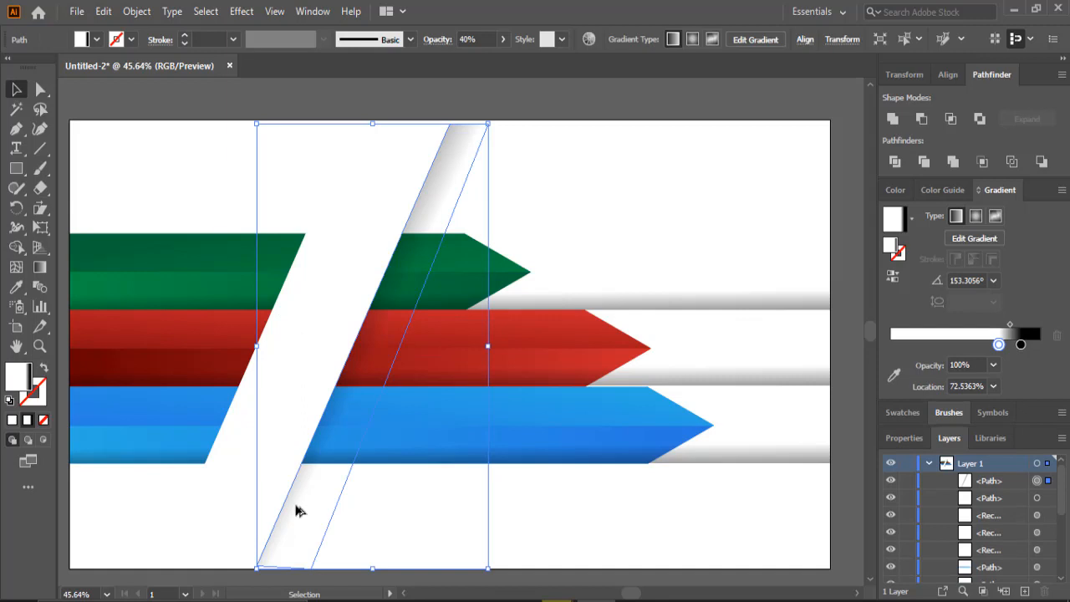
pyautogui.moveTo(301, 504); pyautogui.dragTo(155, 511)
pyautogui.press('o')
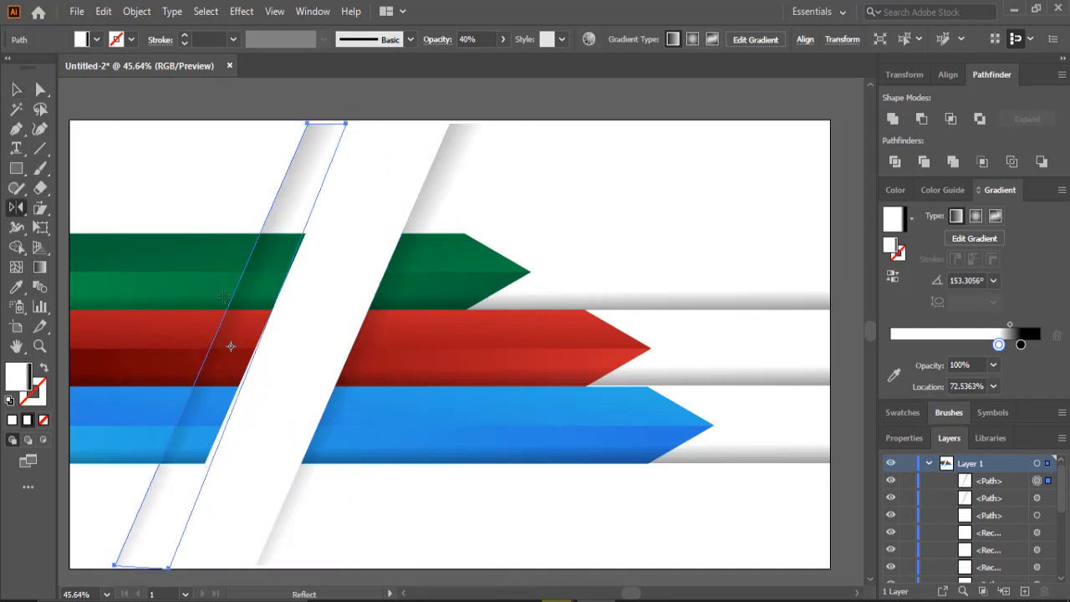
# - Rotate the copied strip 180° with Transform Each
pyautogui.rightClick(251, 306)
pyautogui.moveTo(339, 497)
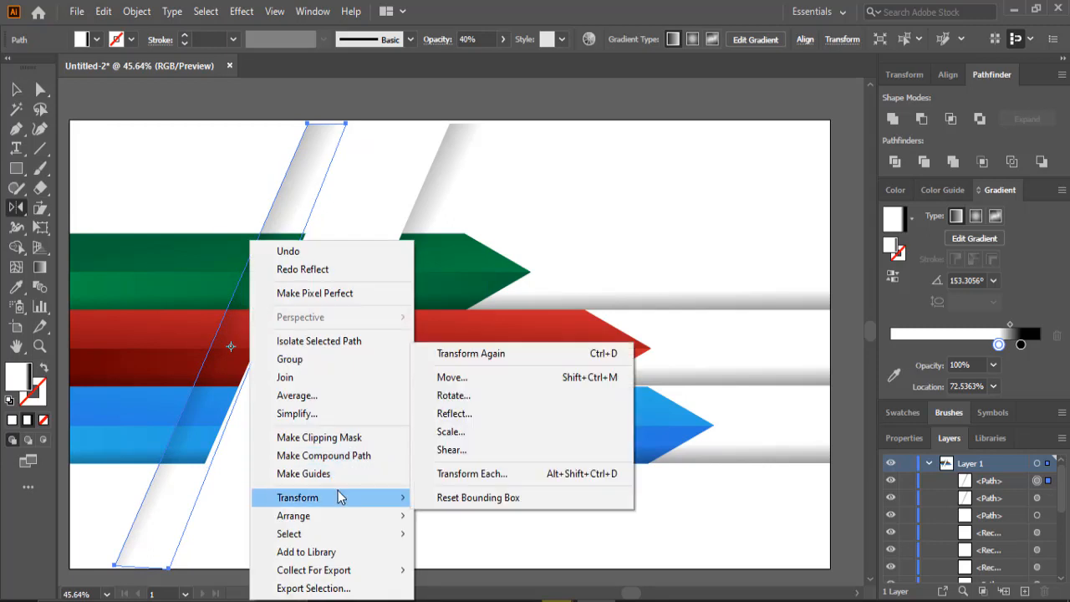
pyautogui.click(460, 475)
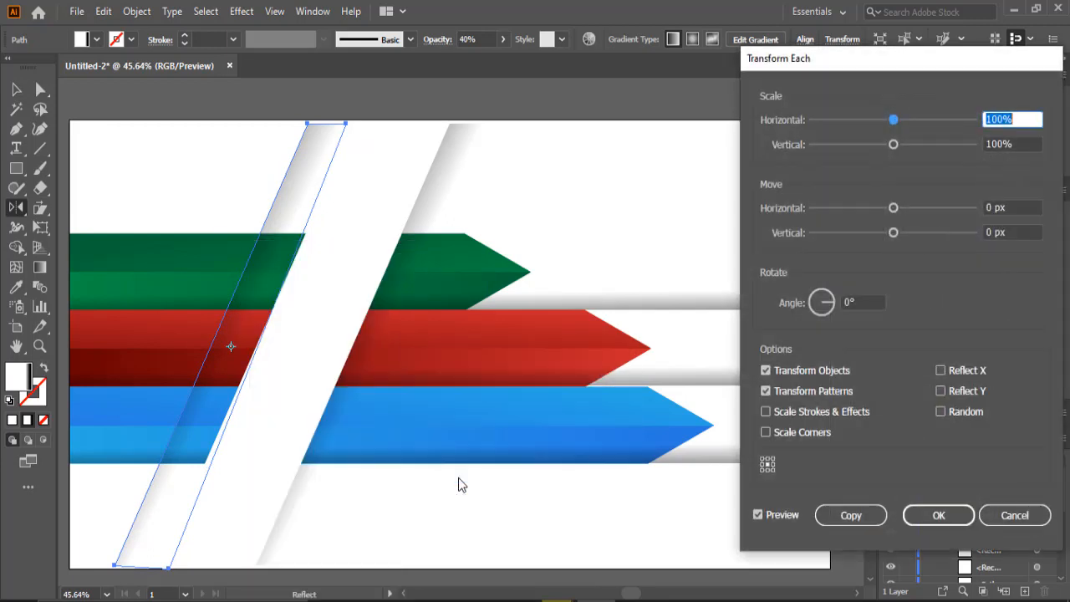
pyautogui.click(807, 308)
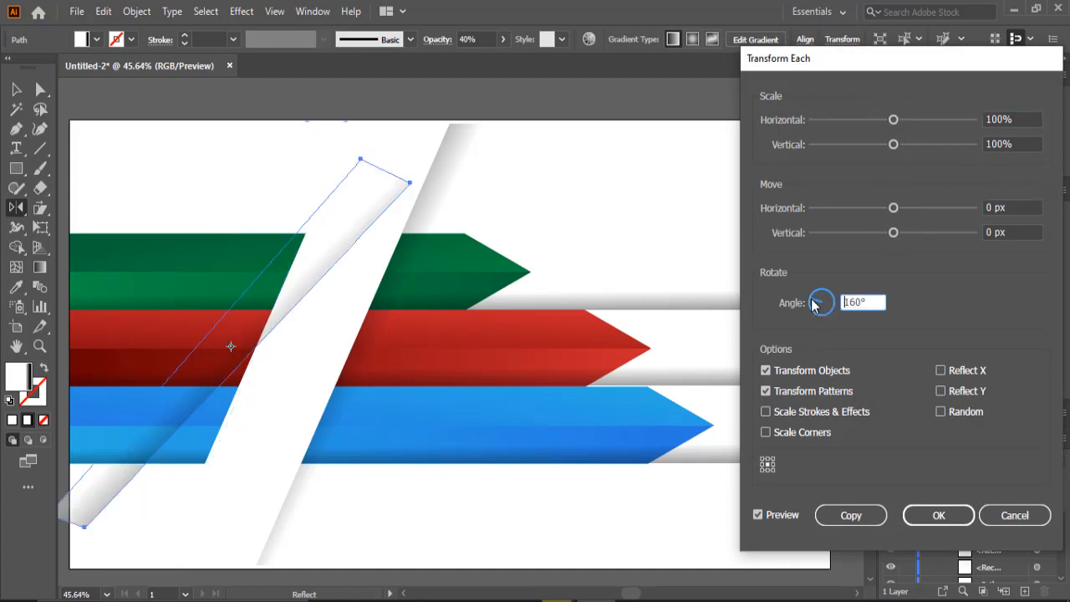
pyautogui.moveTo(807, 308); pyautogui.dragTo(804, 303)
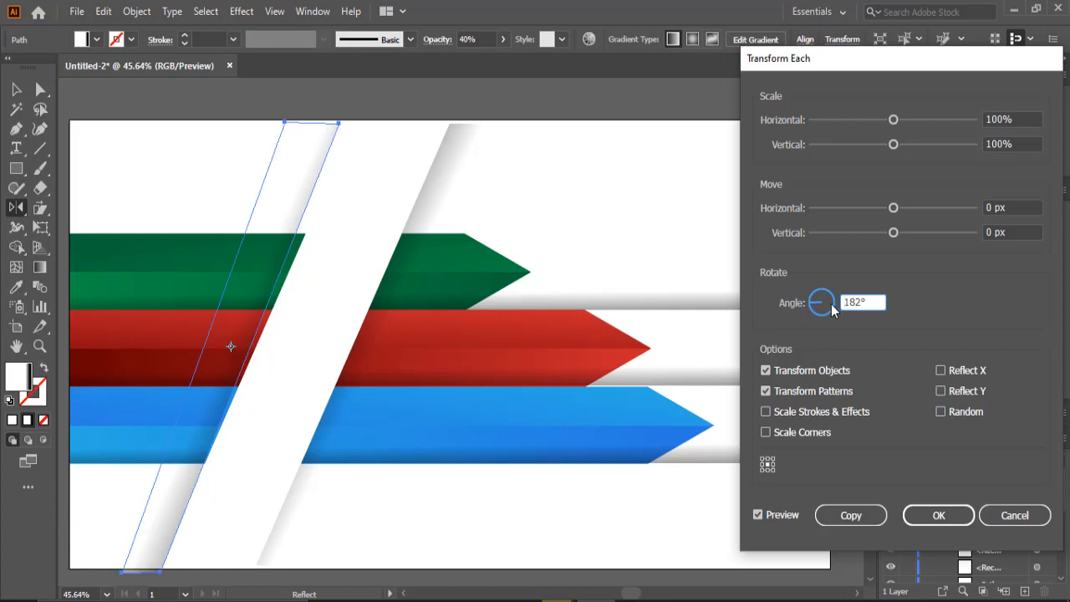
pyautogui.moveTo(869, 302); pyautogui.dragTo(808, 302)
pyautogui.write('1')
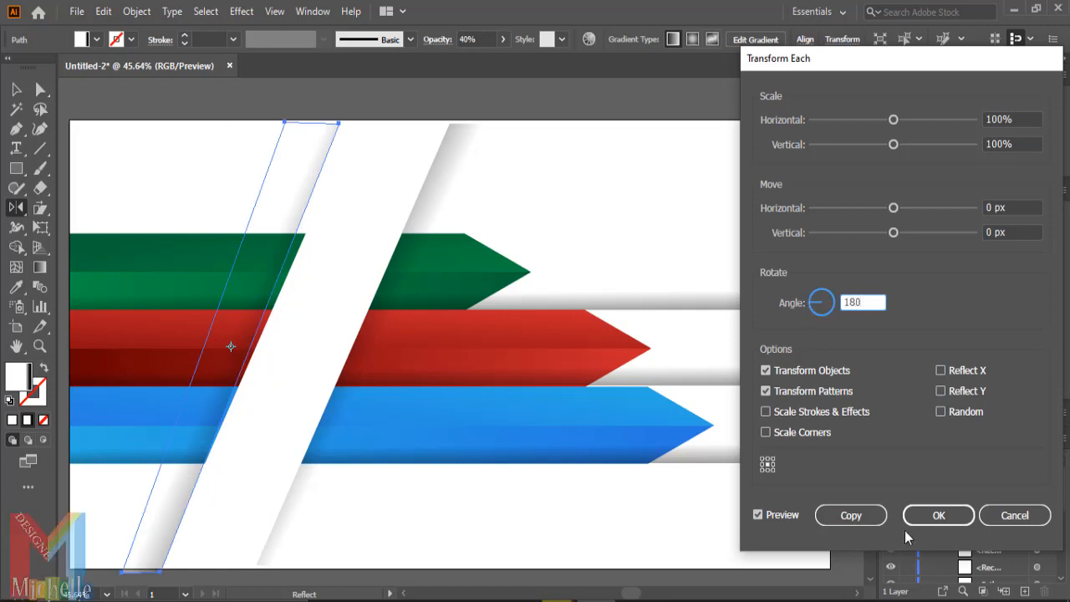
pyautogui.click(924, 520)
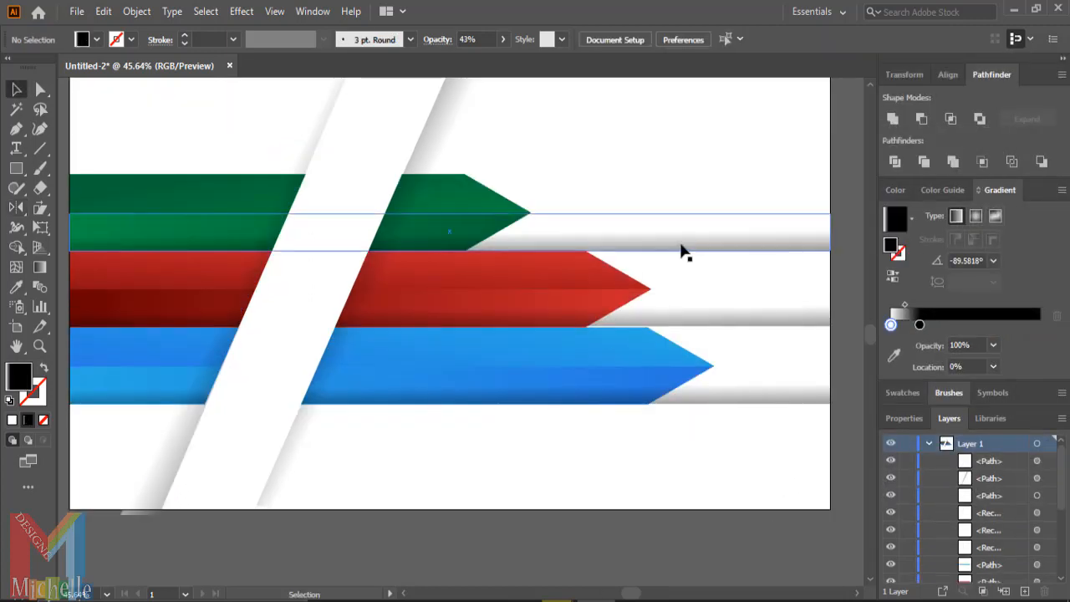
# - Move the gradient shadow band up so it sits above the green arrow
pyautogui.click(681, 244)
pyautogui.moveTo(681, 249); pyautogui.dragTo(681, 175)
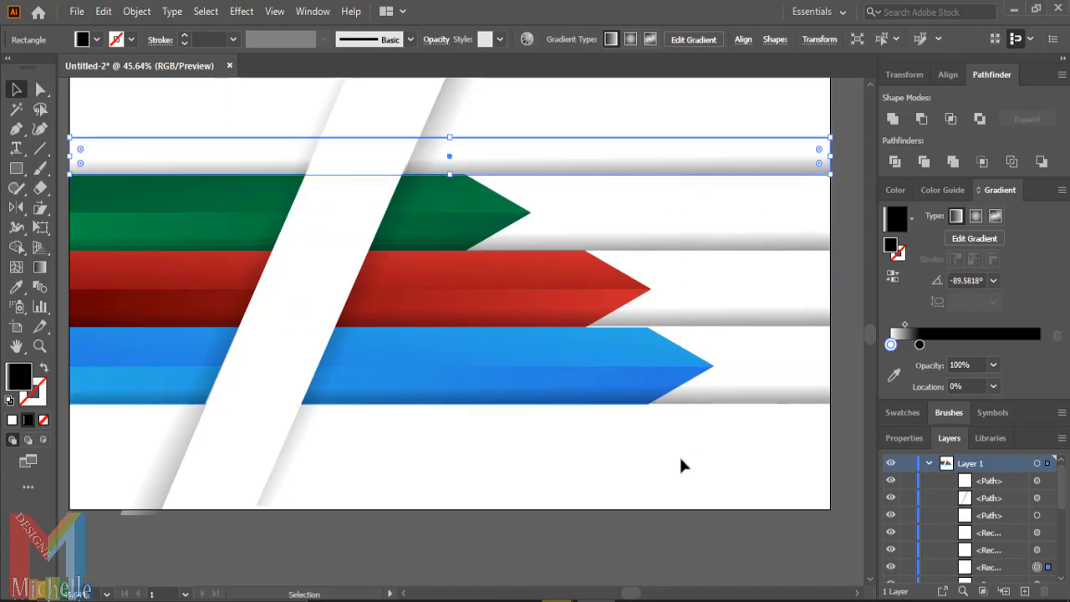
pyautogui.moveTo(719, 317); pyautogui.dragTo(717, 332)
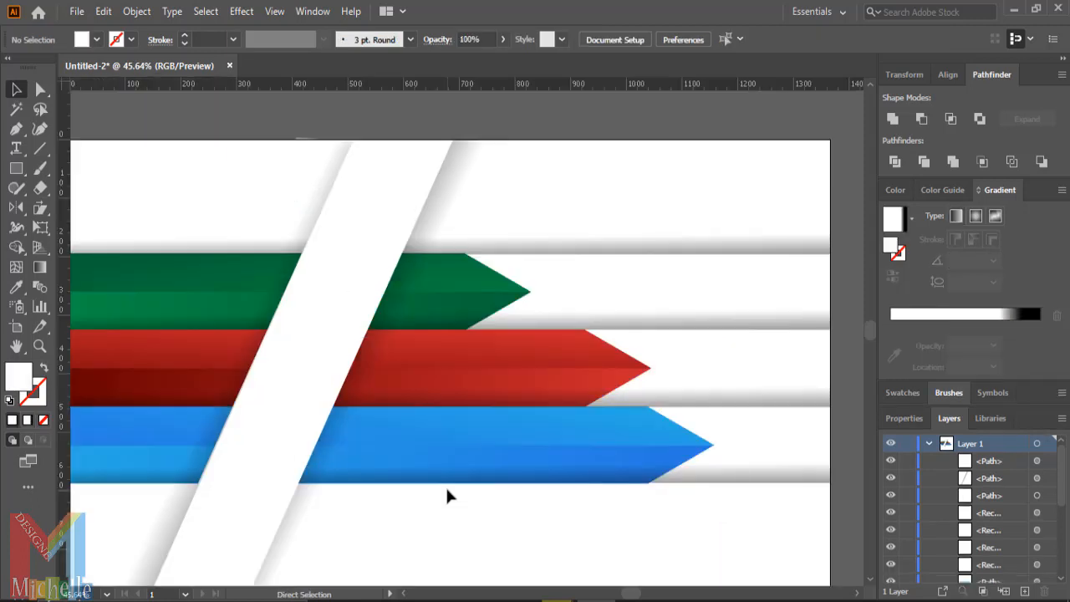
# - Add three horizontal guides through the middle of the green, red and blue arrows
pyautogui.moveTo(504, 84); pyautogui.dragTo(458, 292)
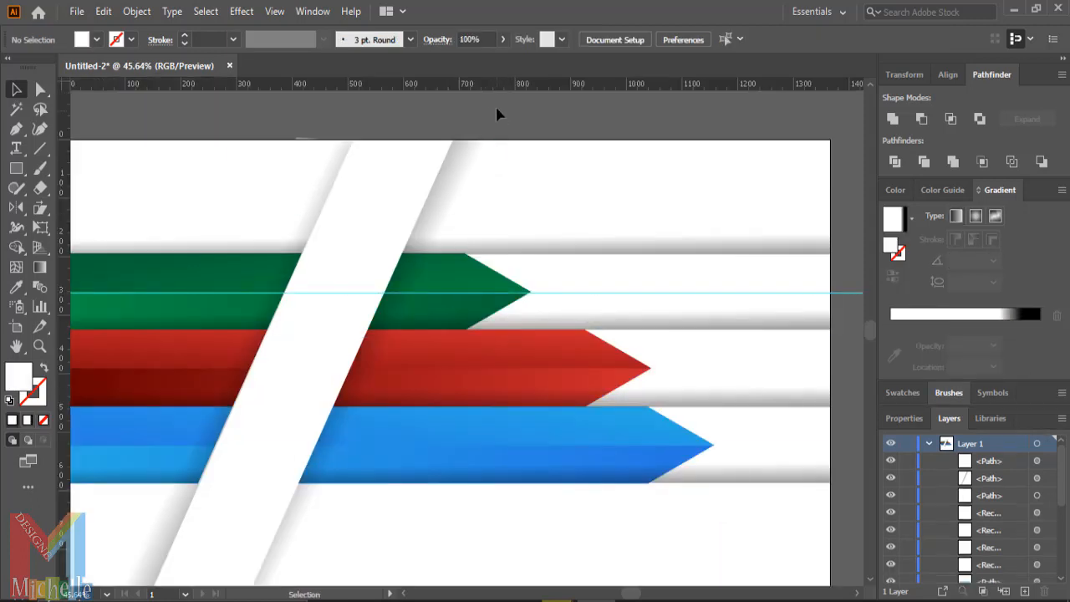
pyautogui.moveTo(479, 140); pyautogui.dragTo(453, 367)
pyautogui.moveTo(517, 88); pyautogui.dragTo(455, 447)
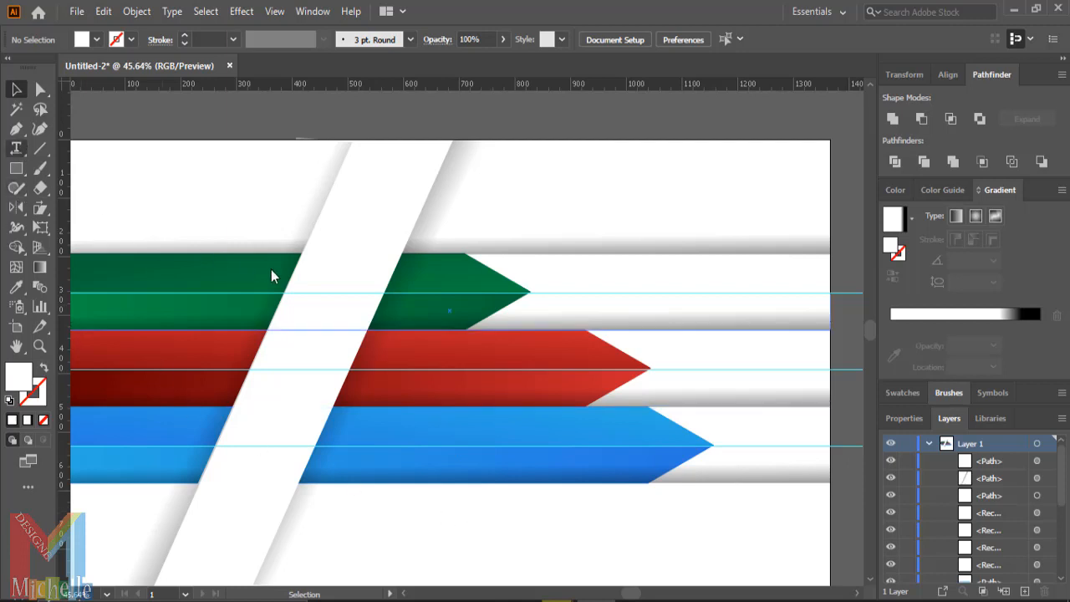
# - Type the number 01 on the green arrow beside the white band in Impact at 48 pt
pyautogui.click(305, 289)
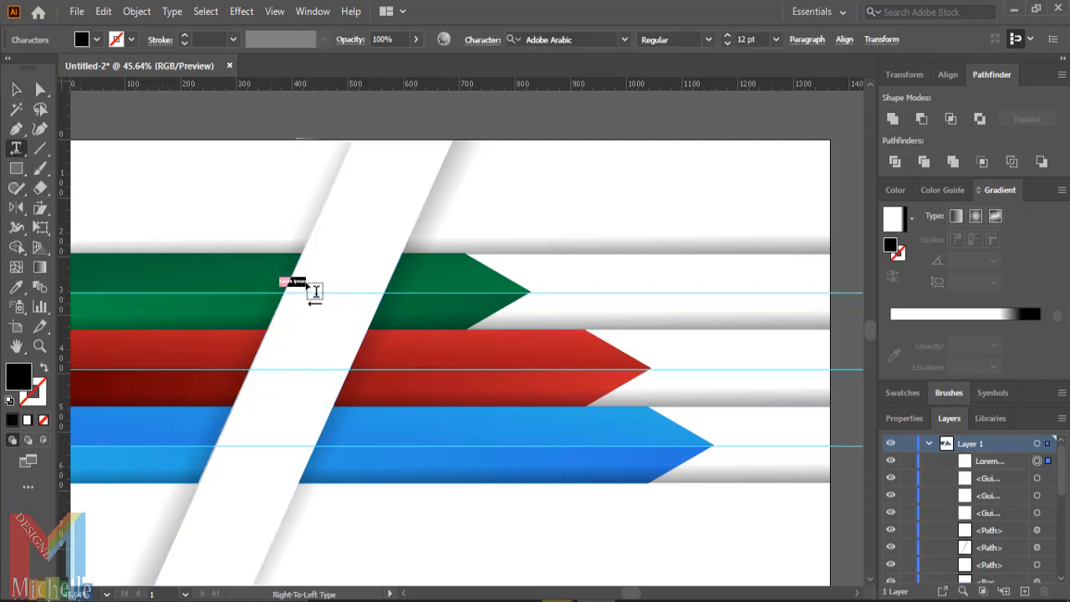
pyautogui.click(775, 39)
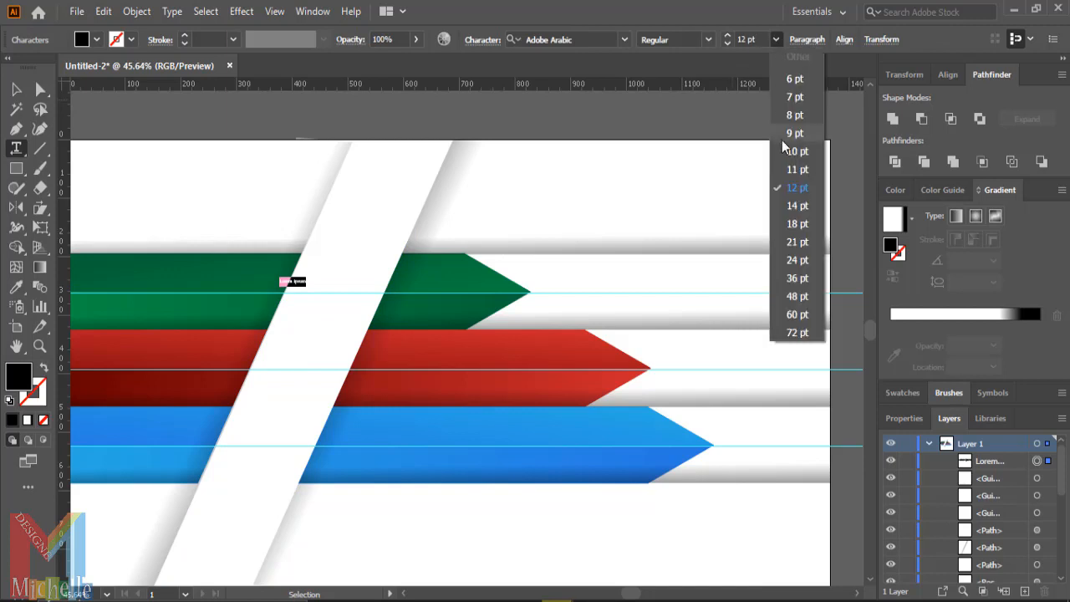
pyautogui.click(795, 297)
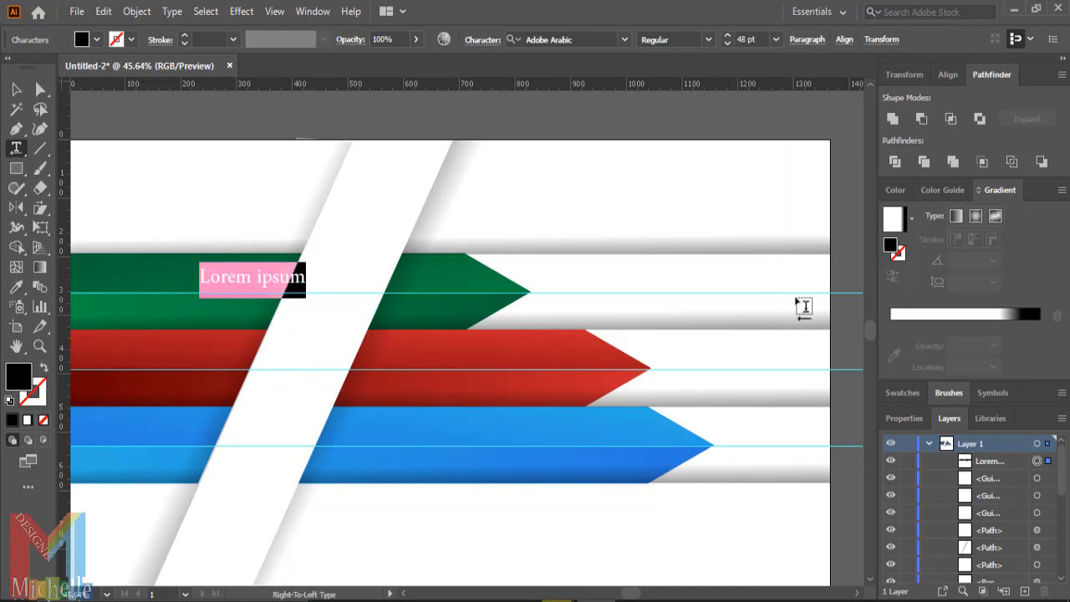
pyautogui.write('0')
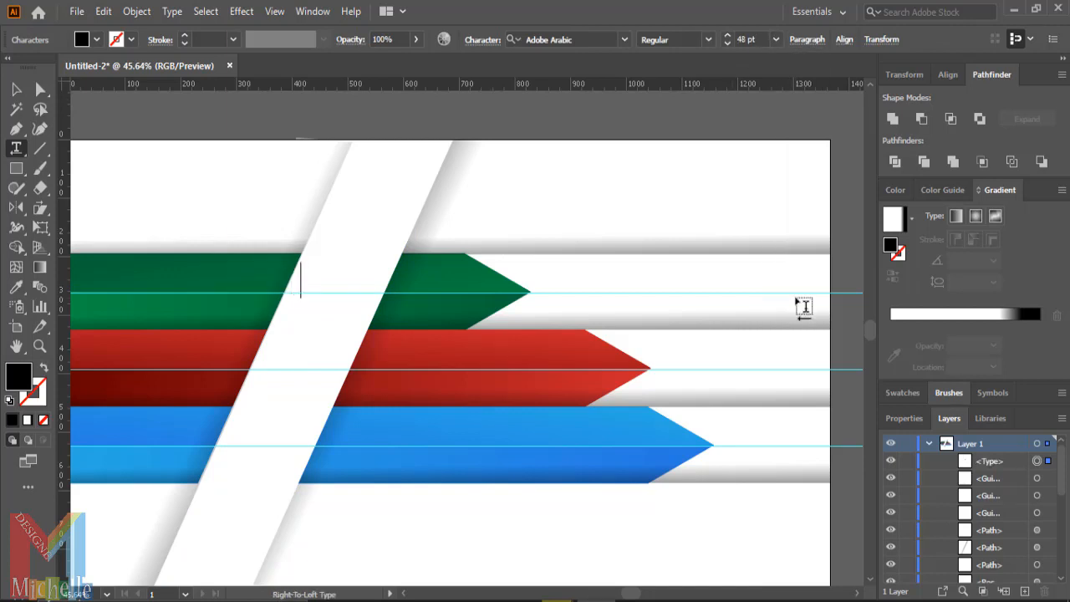
pyautogui.click(624, 39)
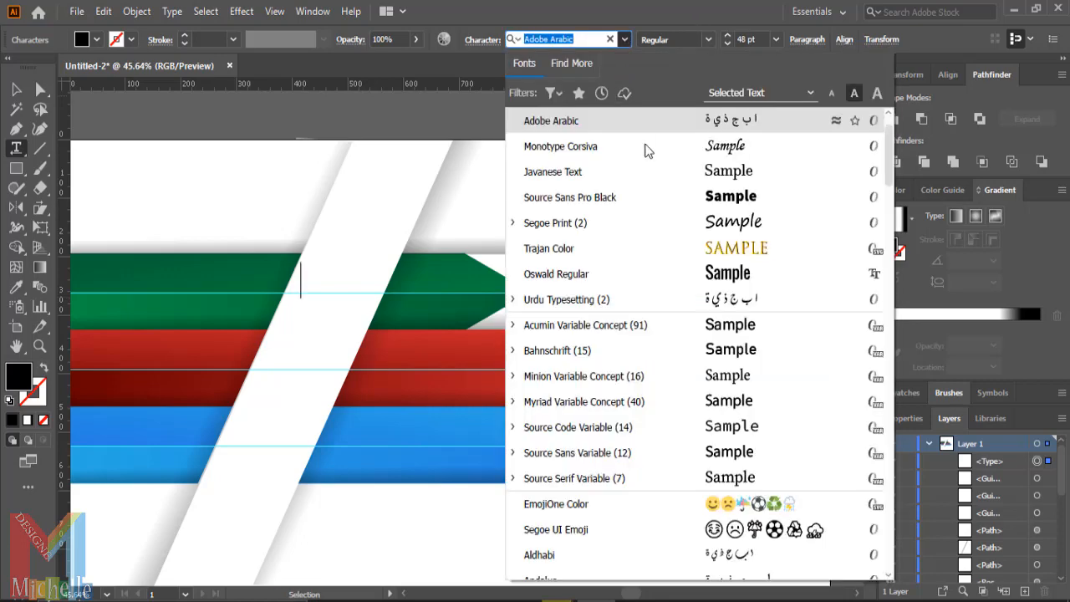
pyautogui.scroll(-1, 669, 250)
pyautogui.scroll(2, 693, 280)
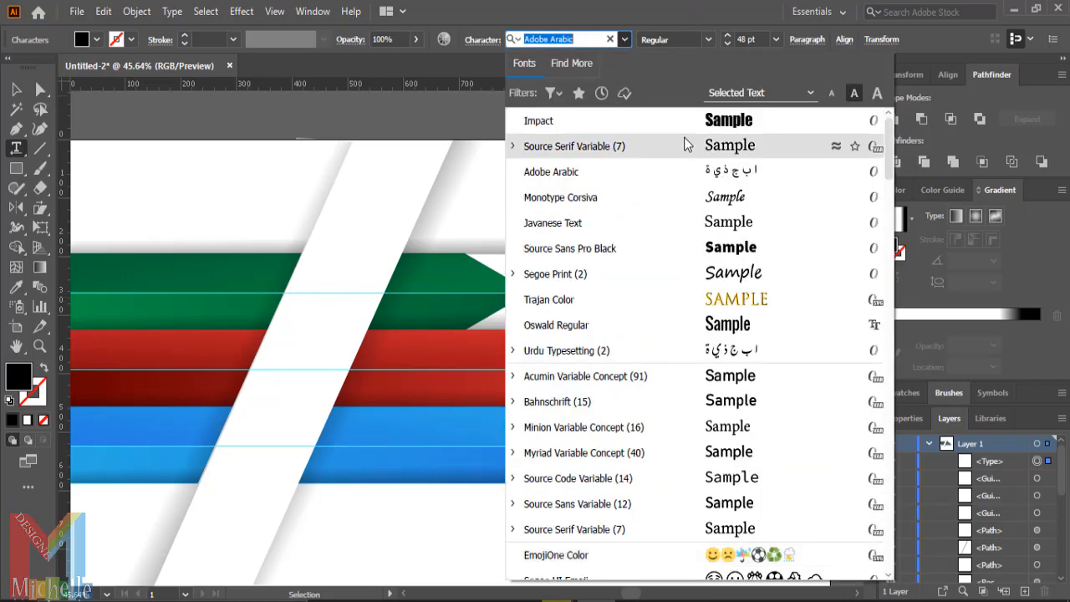
pyautogui.click(686, 124)
pyautogui.write('01')
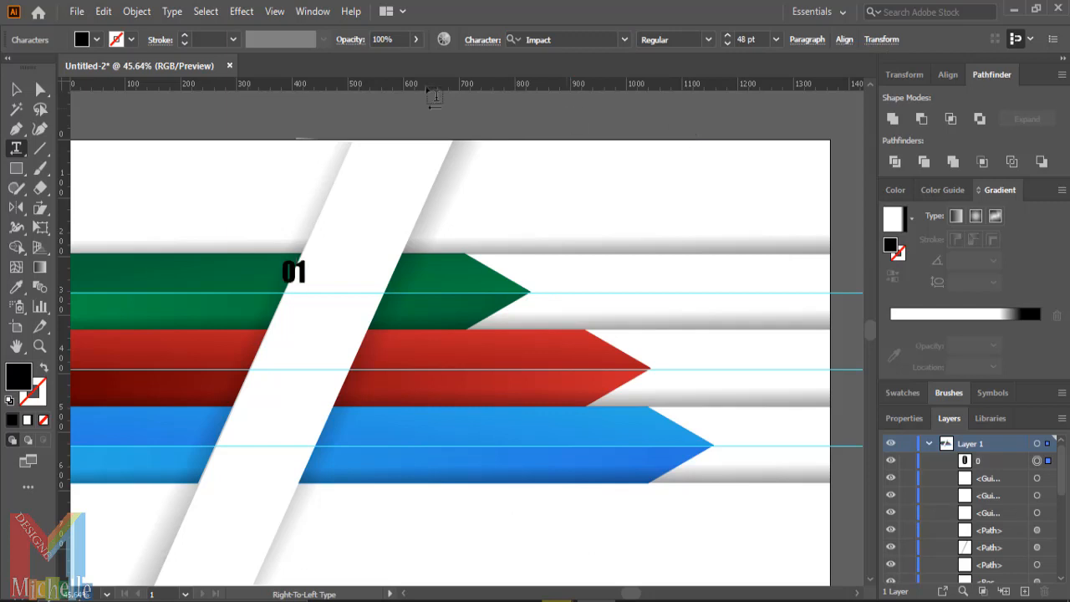
pyautogui.press('Escape')
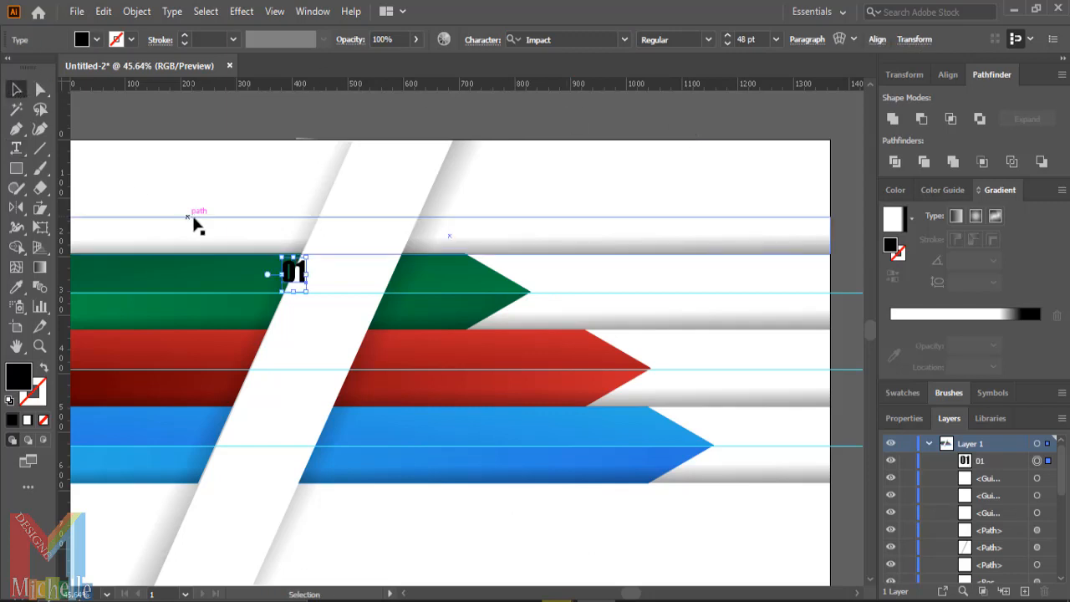
# - Enlarge the 01 number, change its font to Source Sans Pro Black and nudge it right
pyautogui.moveTo(312, 294); pyautogui.dragTo(321, 287)
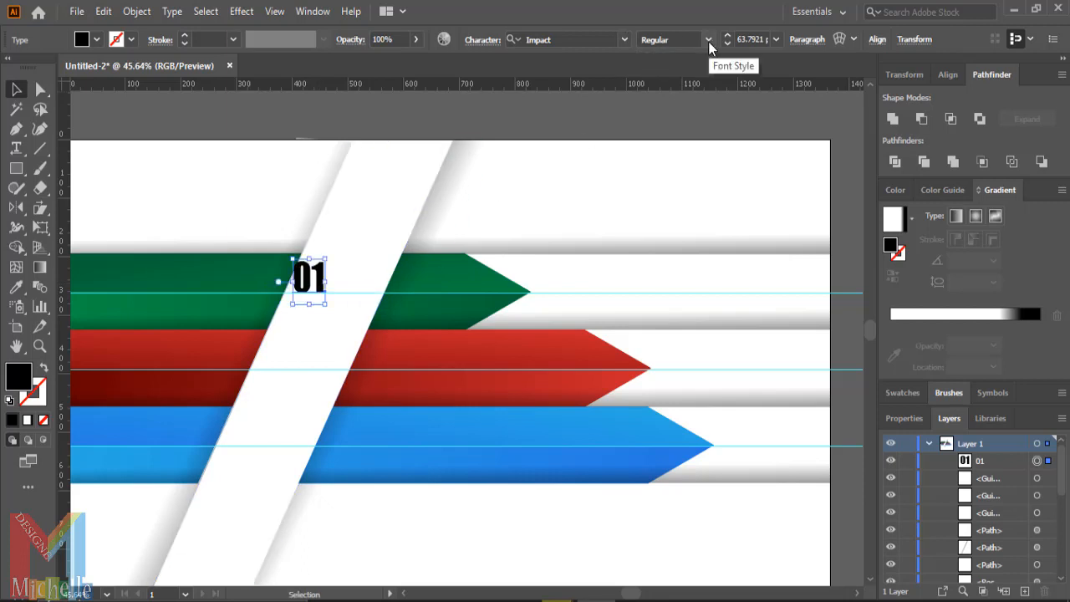
pyautogui.click(623, 40)
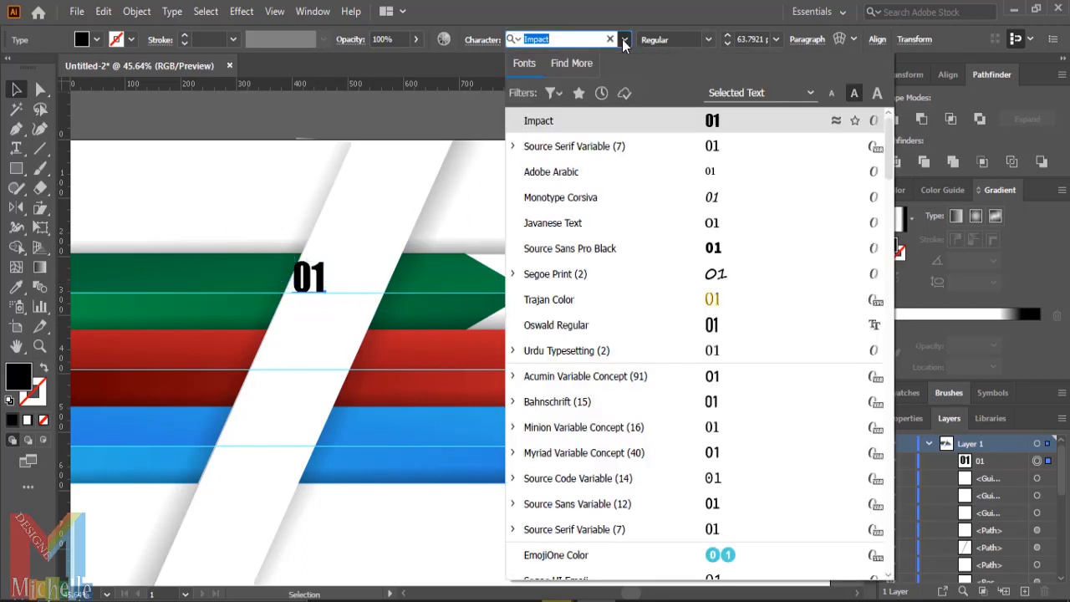
pyautogui.click(640, 247)
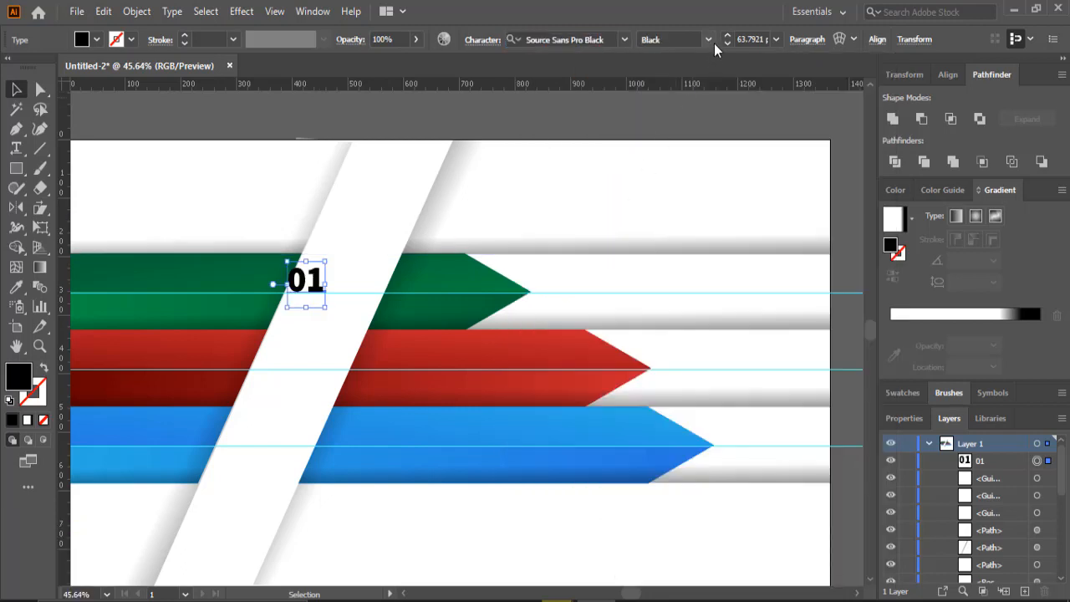
pyautogui.click(710, 41)
pyautogui.click(711, 41)
pyautogui.moveTo(316, 288); pyautogui.dragTo(323, 289)
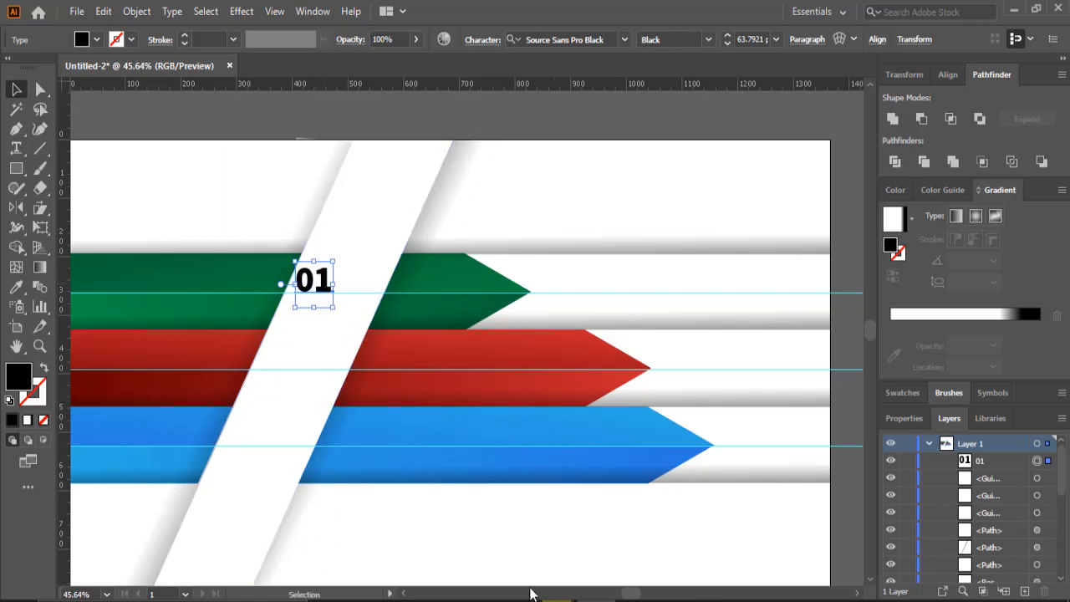
# - Type OPTION on the green arrow just below the 01 number
pyautogui.click(14, 150)
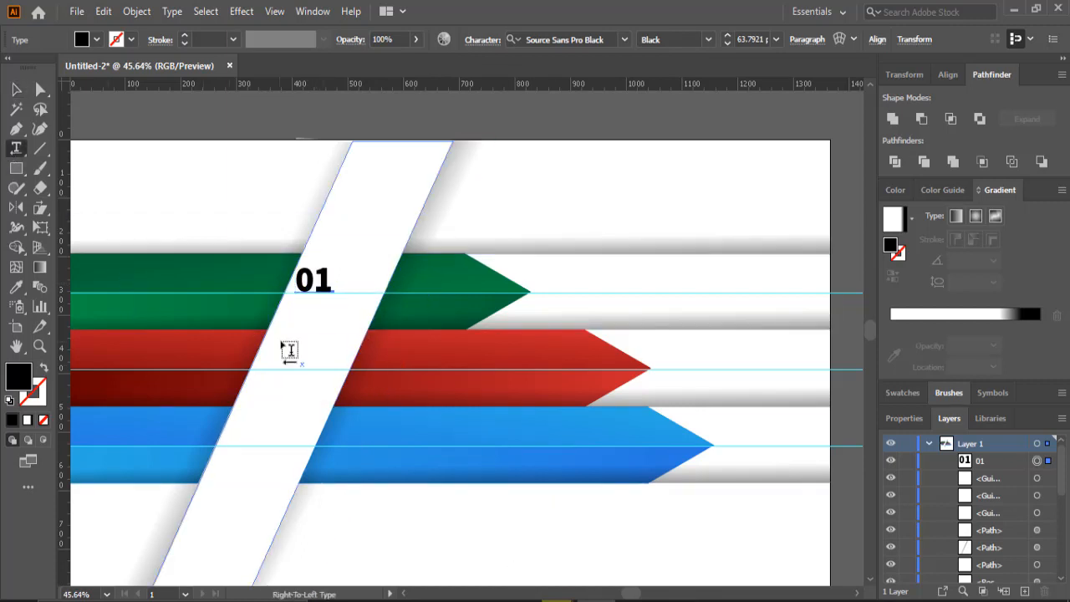
pyautogui.click(297, 299)
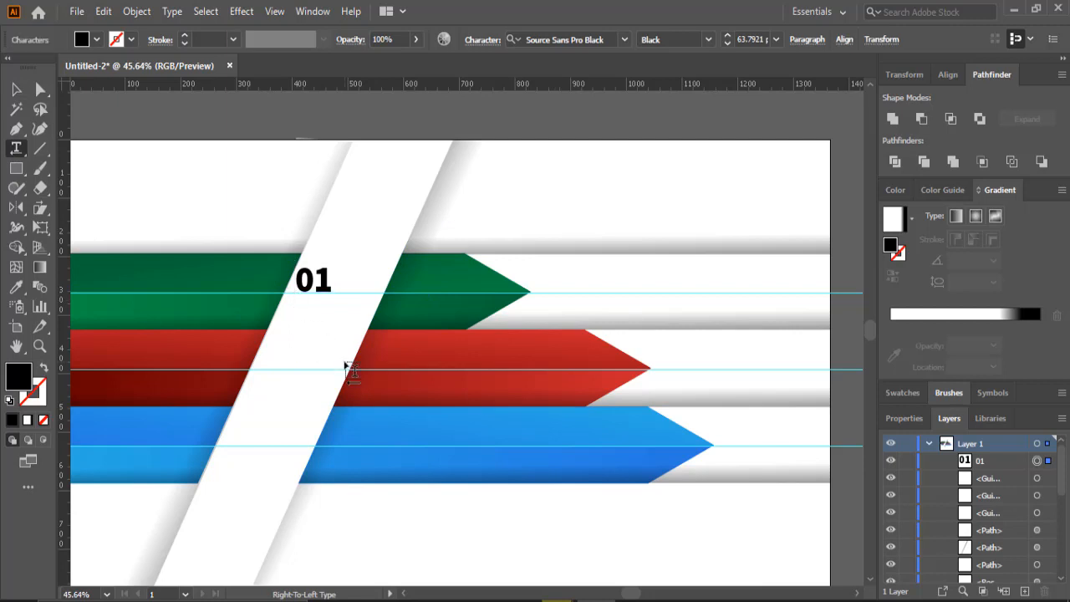
pyautogui.press('Escape')
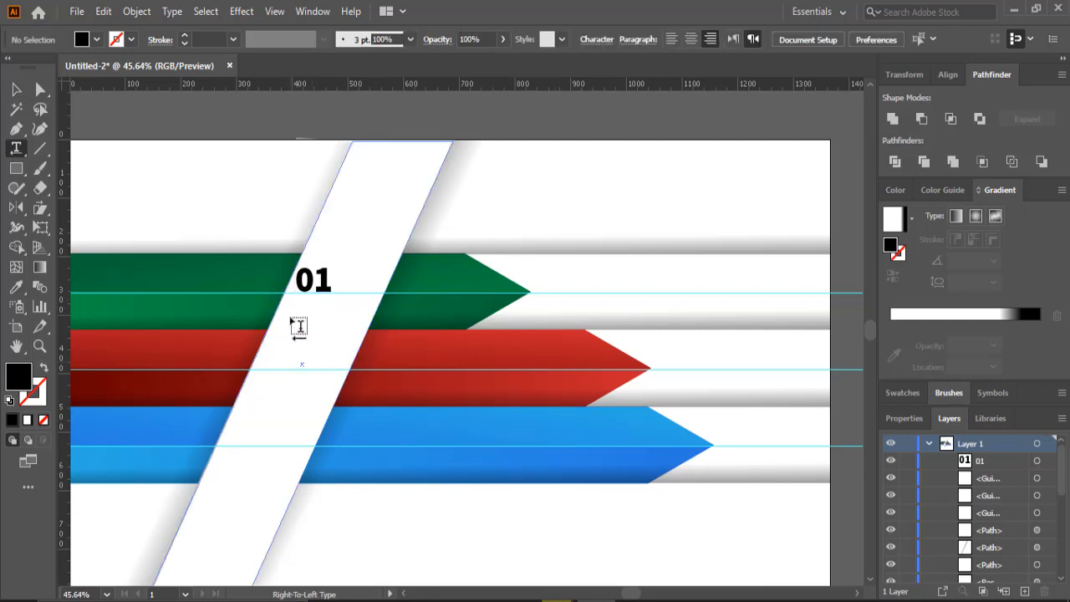
pyautogui.click(297, 324)
pyautogui.write('02')
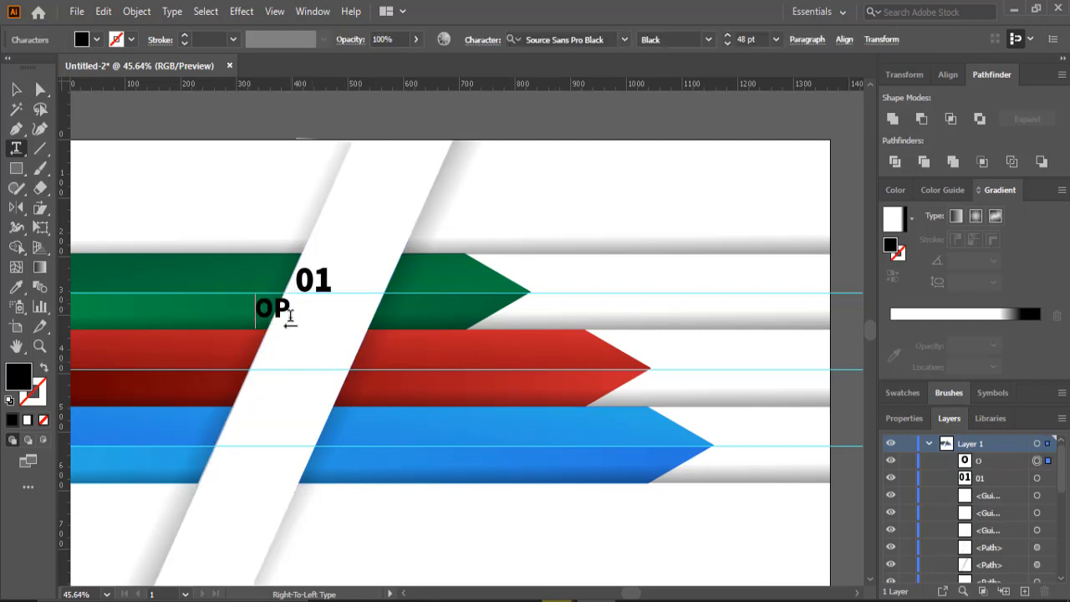
pyautogui.write('TION')
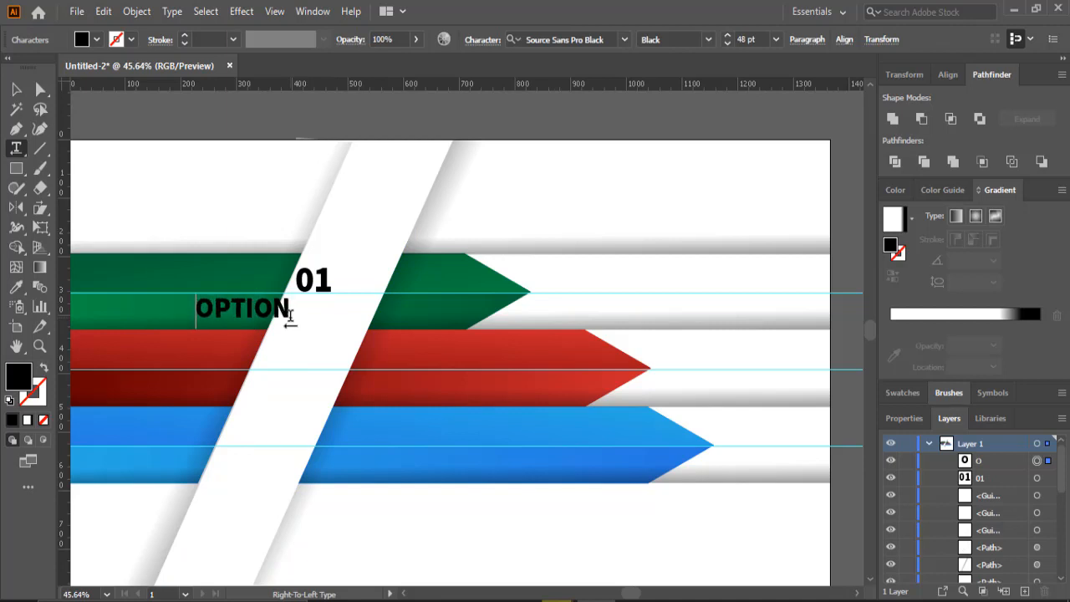
# - Scale the OPTION text down to fit beneath the 01 number
pyautogui.click(16, 90)
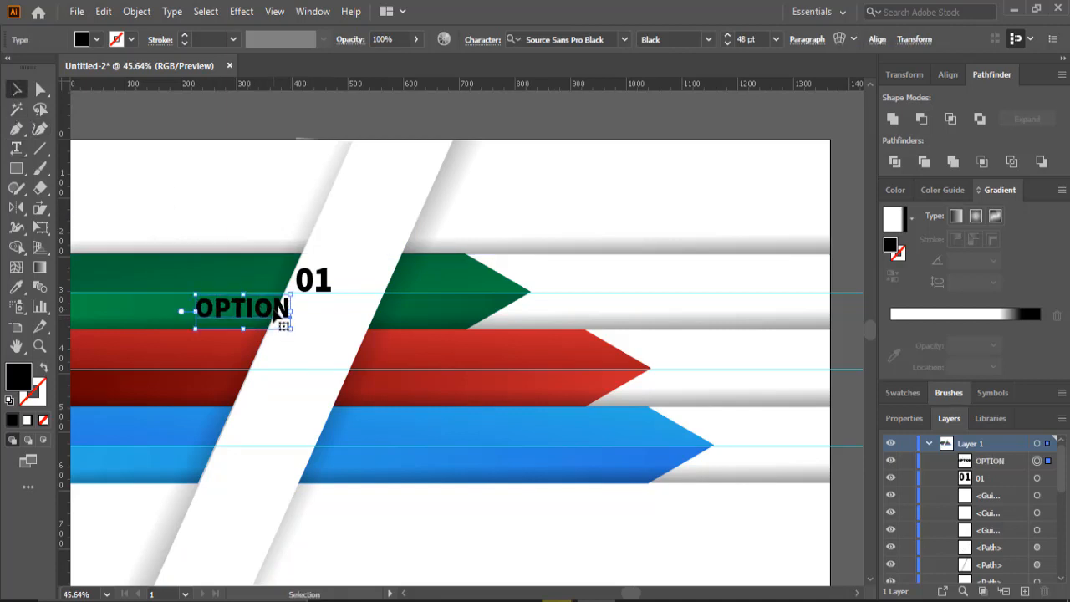
pyautogui.moveTo(271, 310); pyautogui.dragTo(366, 309)
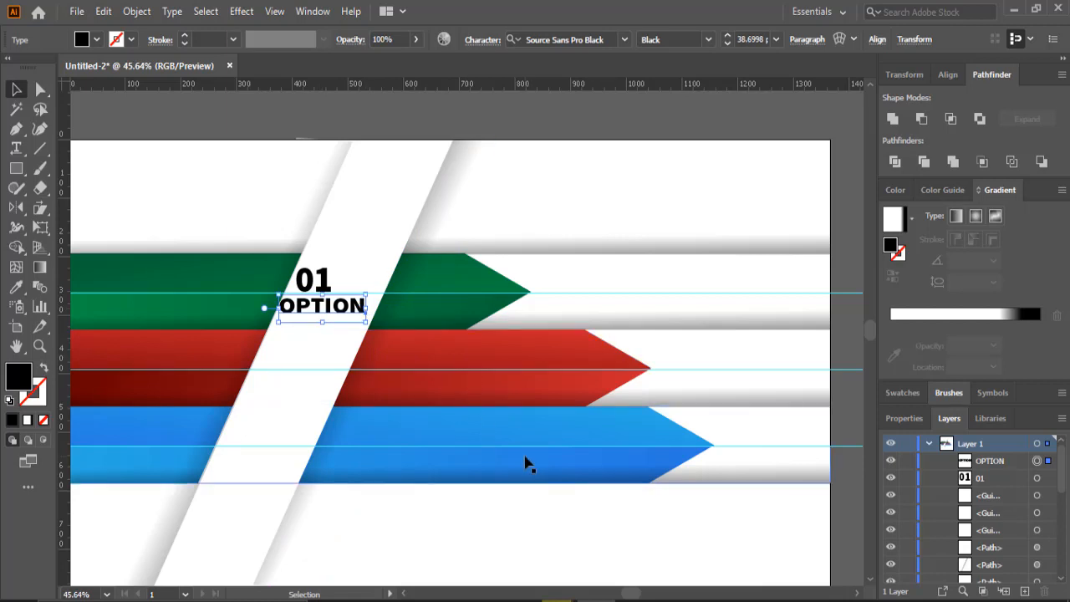
# - Draw a small circle to the right of the 01 number on the green arrow
pyautogui.scroll(1, 525, 460)
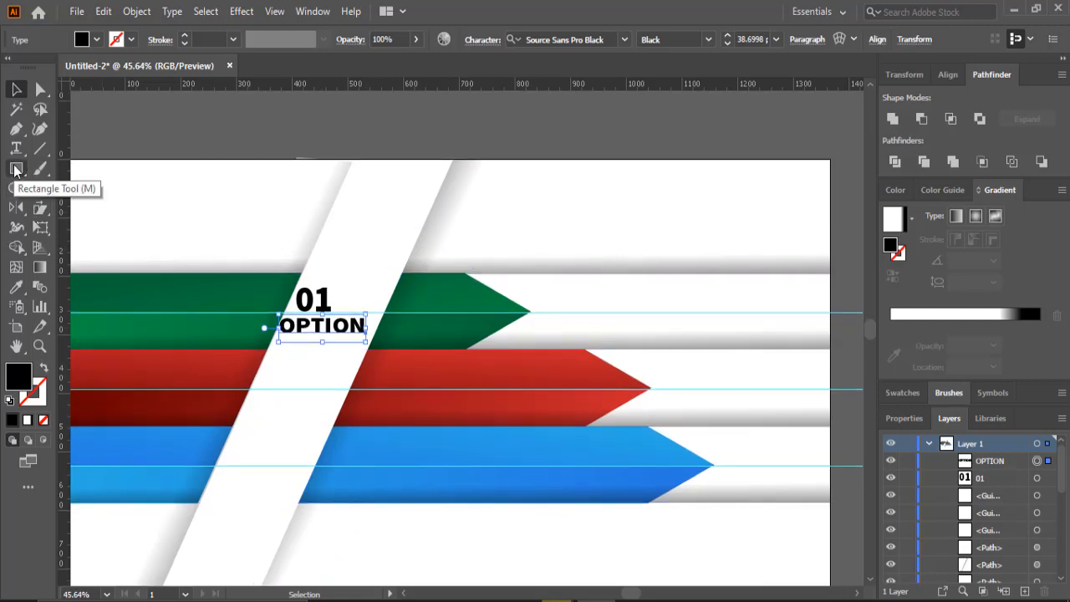
pyautogui.moveTo(22, 167); pyautogui.dragTo(64, 211)
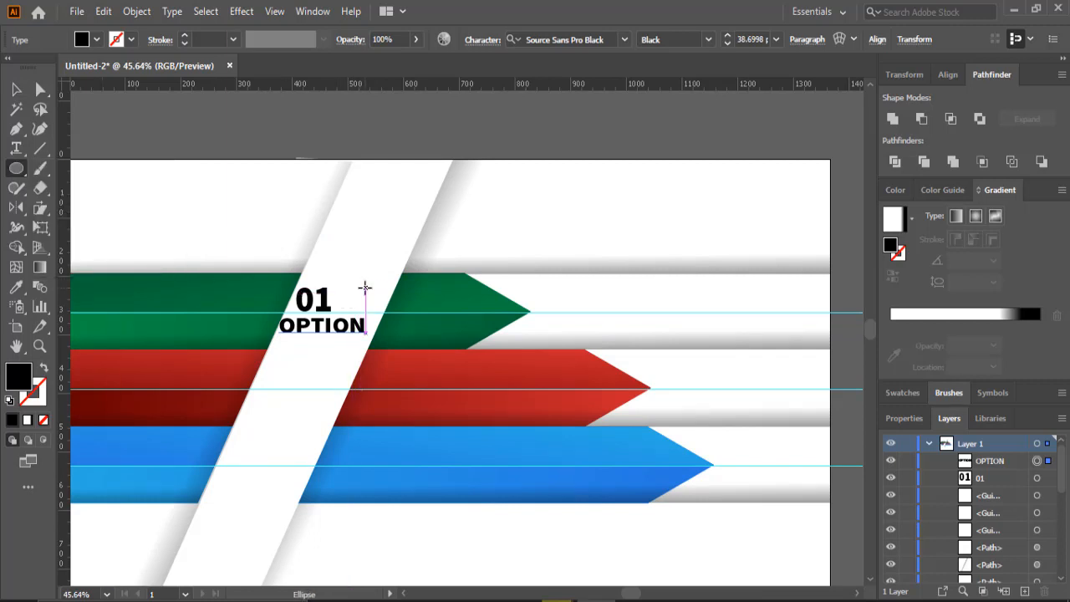
pyautogui.moveTo(358, 293); pyautogui.dragTo(348, 301)
pyautogui.press('v')
pyautogui.scroll(-1, 367, 401)
pyautogui.click(369, 576)
pyautogui.moveTo(343, 259); pyautogui.dragTo(365, 259)
pyautogui.click(573, 191)
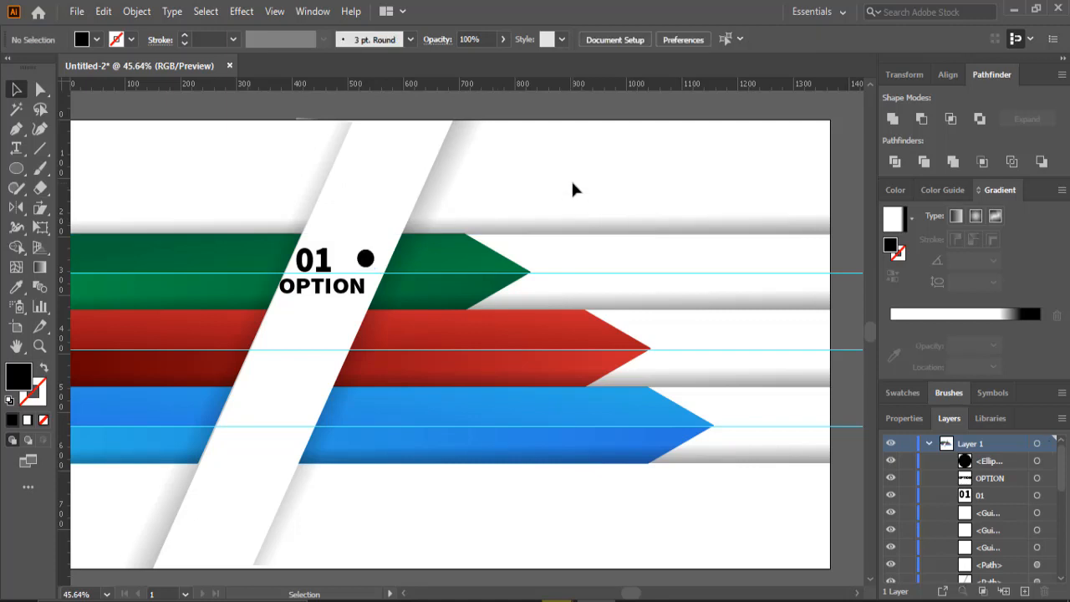
# - Group the 01 number, OPTION text and circle, and fill the circle with the green arrow's color
pyautogui.click(321, 265)
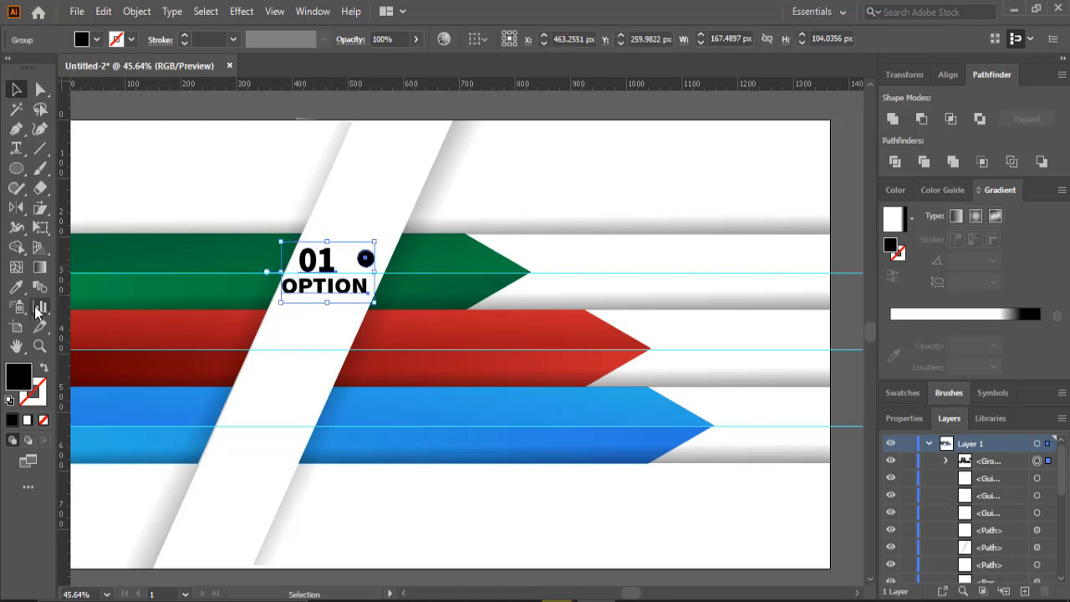
pyautogui.click(17, 287)
pyautogui.click(103, 257)
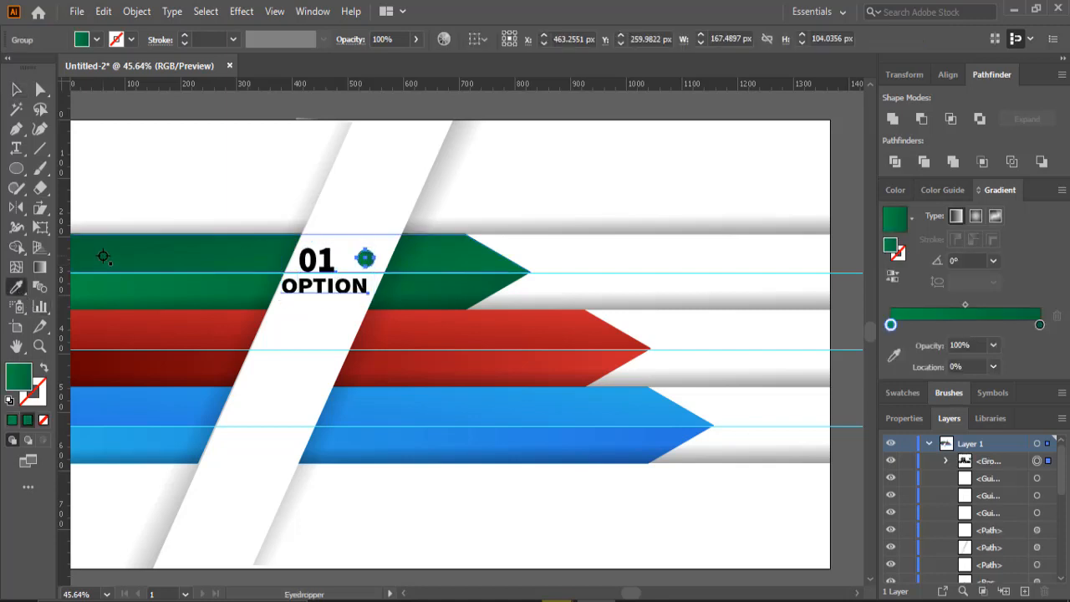
# - Duplicate the number, OPTION and circle label group onto the red and blue arrows along the white band
pyautogui.press('v')
pyautogui.click(550, 110)
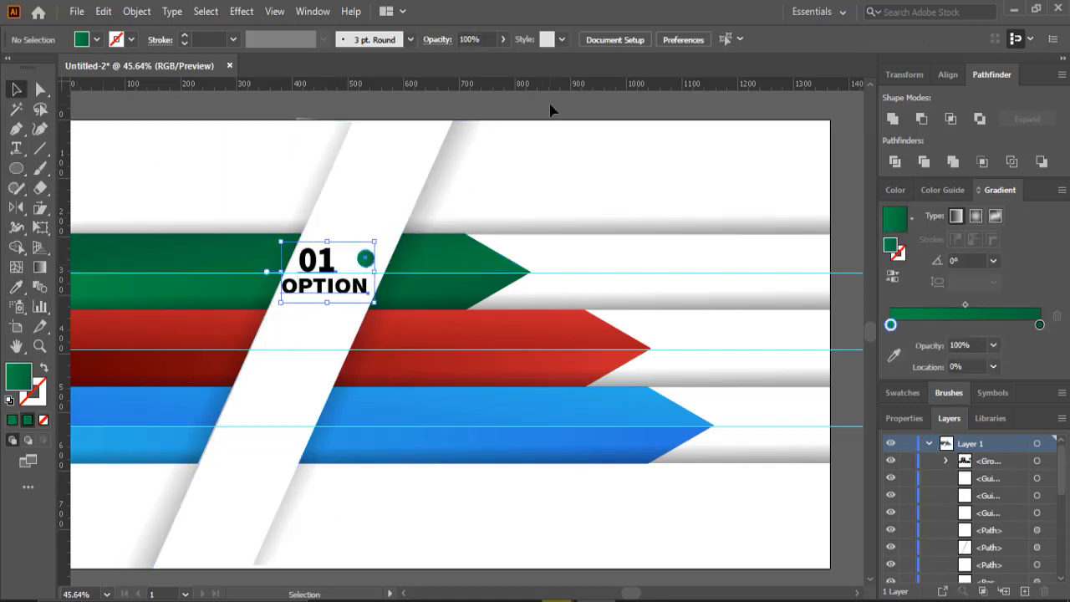
pyautogui.click(369, 260)
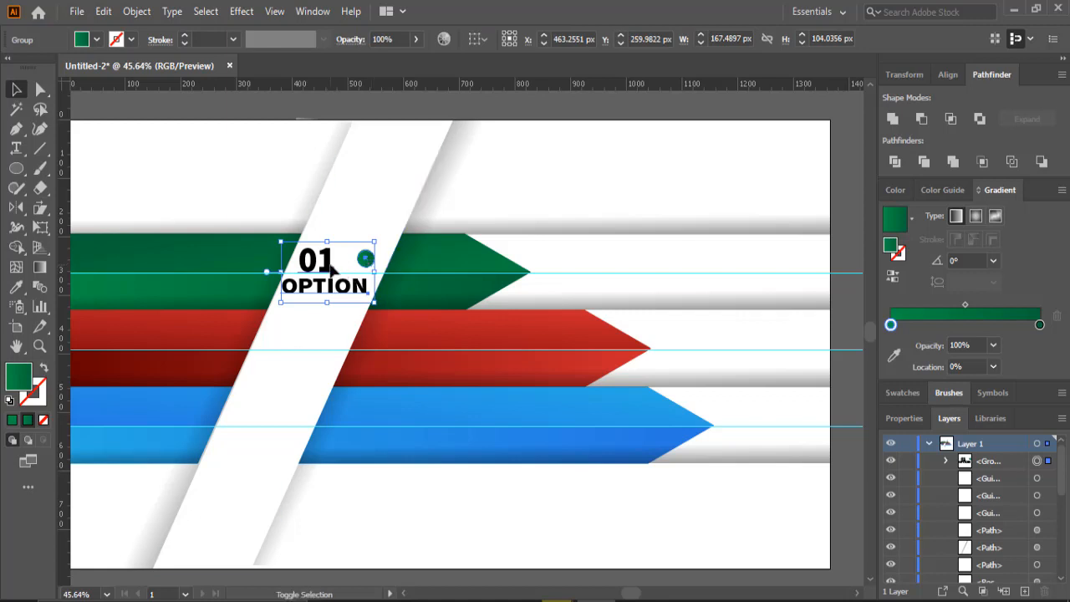
pyautogui.hotkey('ctrl', 'shift', 'a')
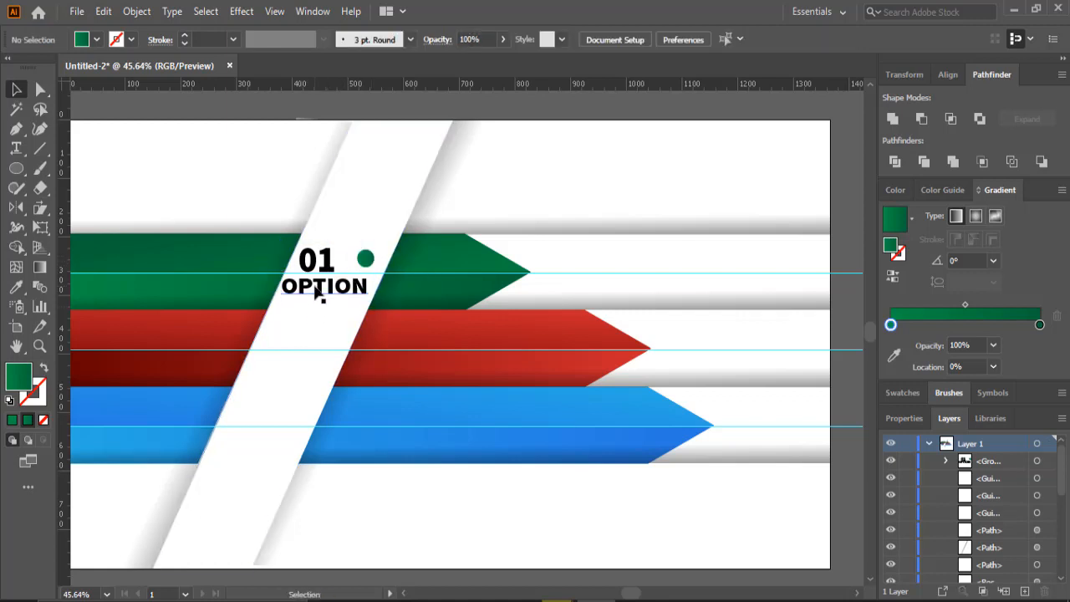
pyautogui.click(318, 289)
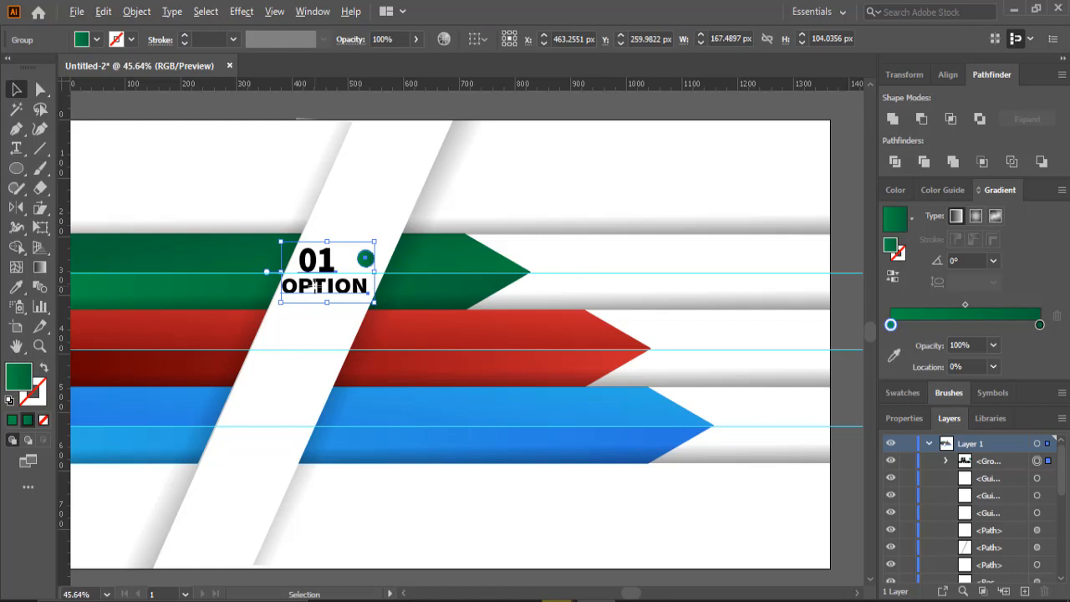
pyautogui.moveTo(319, 287); pyautogui.dragTo(257, 445)
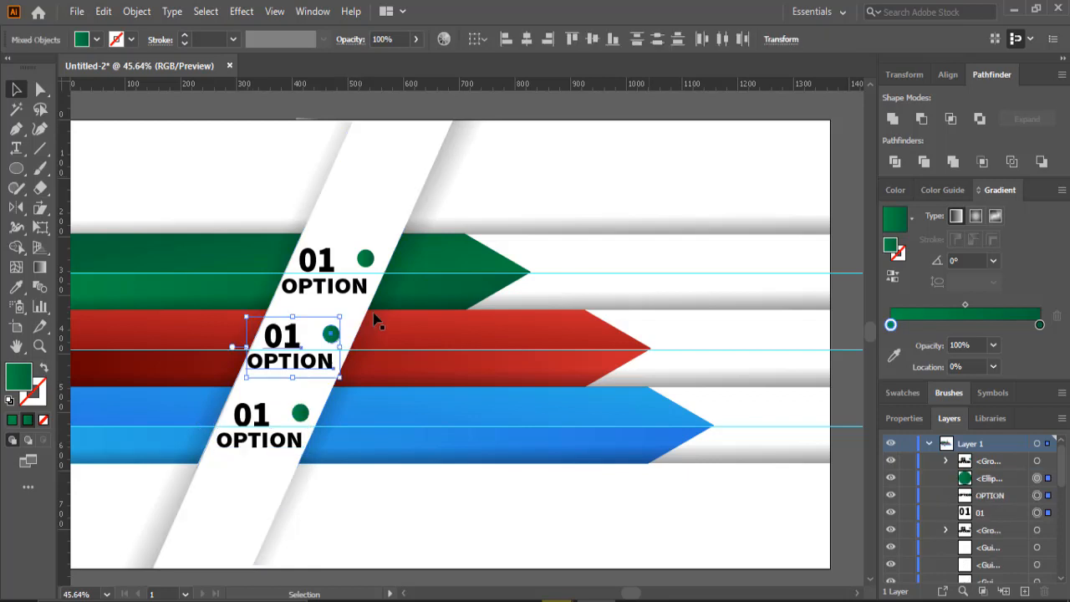
# - Fill the circle on the red arrow with the red arrow's color
pyautogui.click(376, 317)
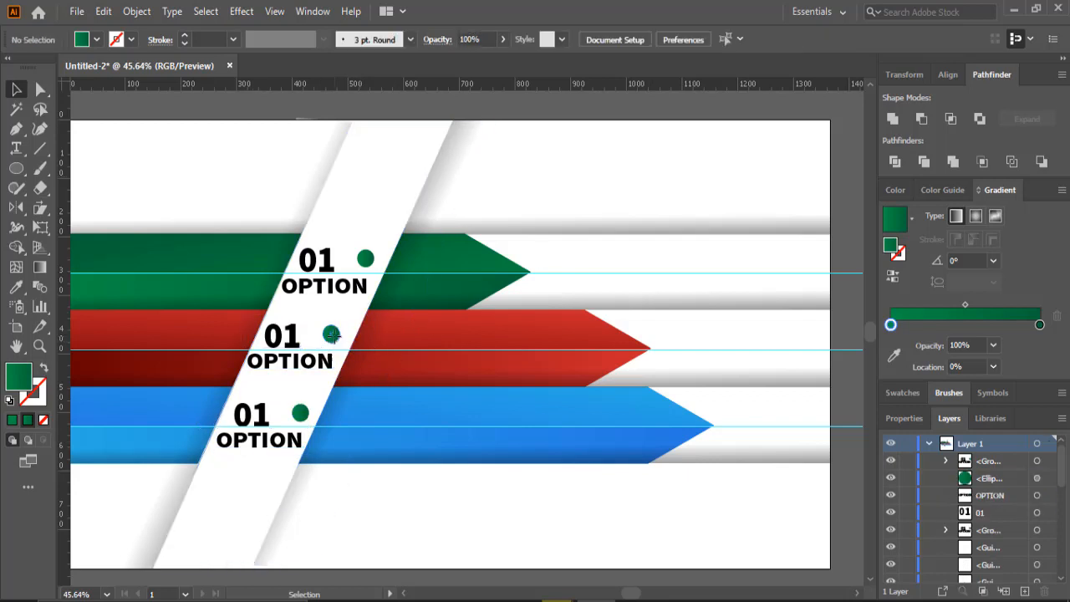
pyautogui.click(333, 334)
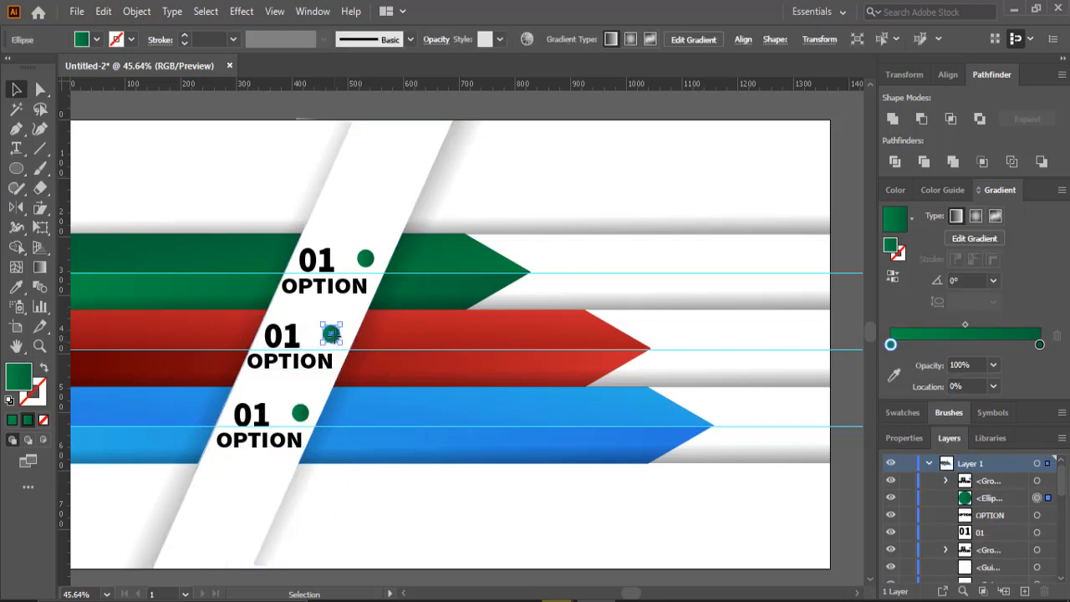
pyautogui.click(16, 286)
pyautogui.click(137, 378)
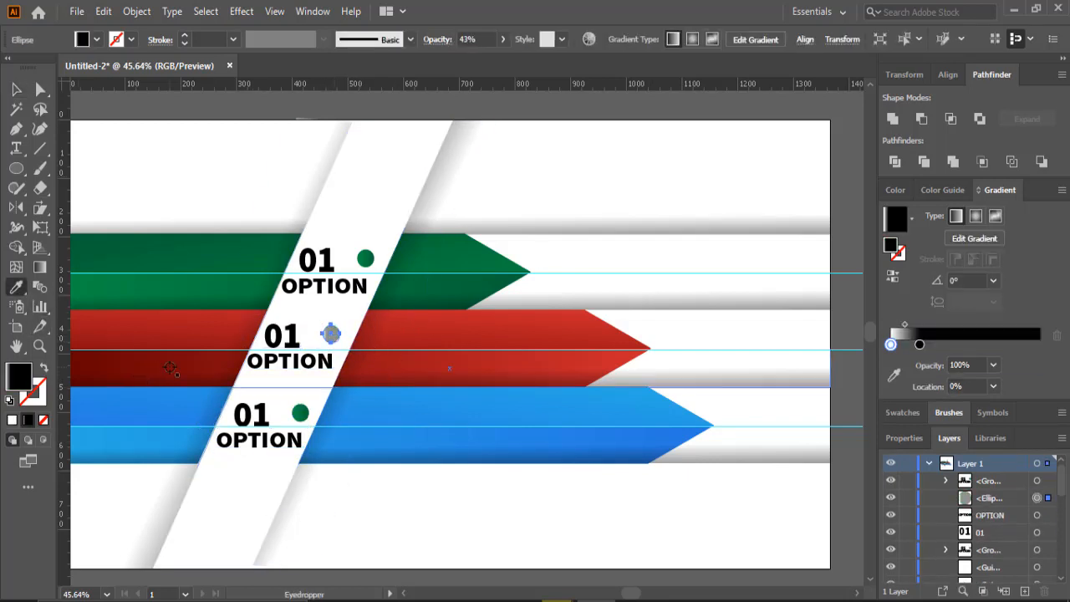
pyautogui.press('v')
pyautogui.click(91, 133)
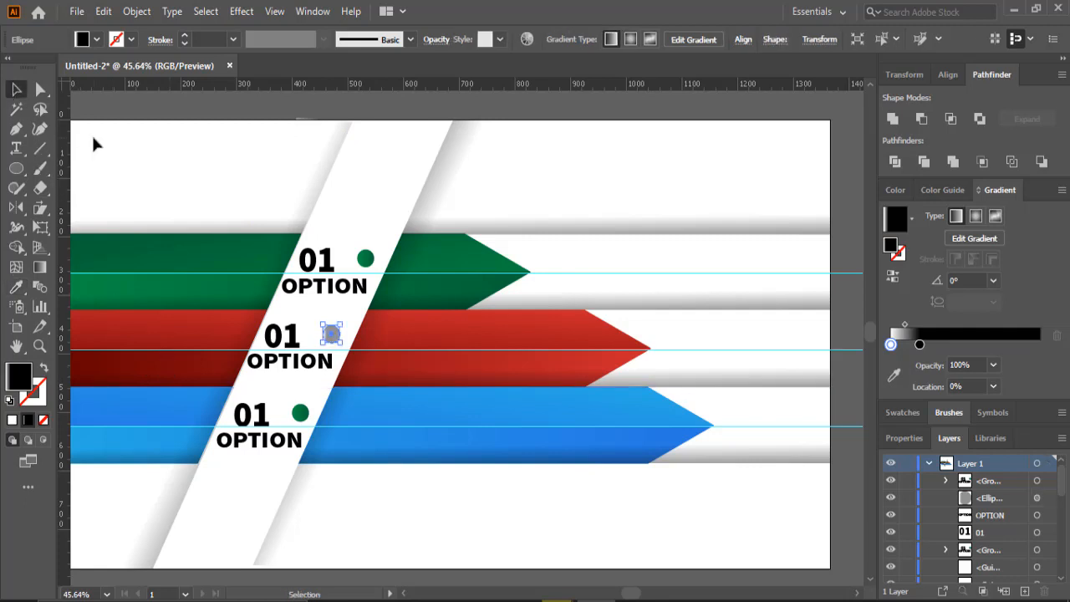
pyautogui.click(332, 334)
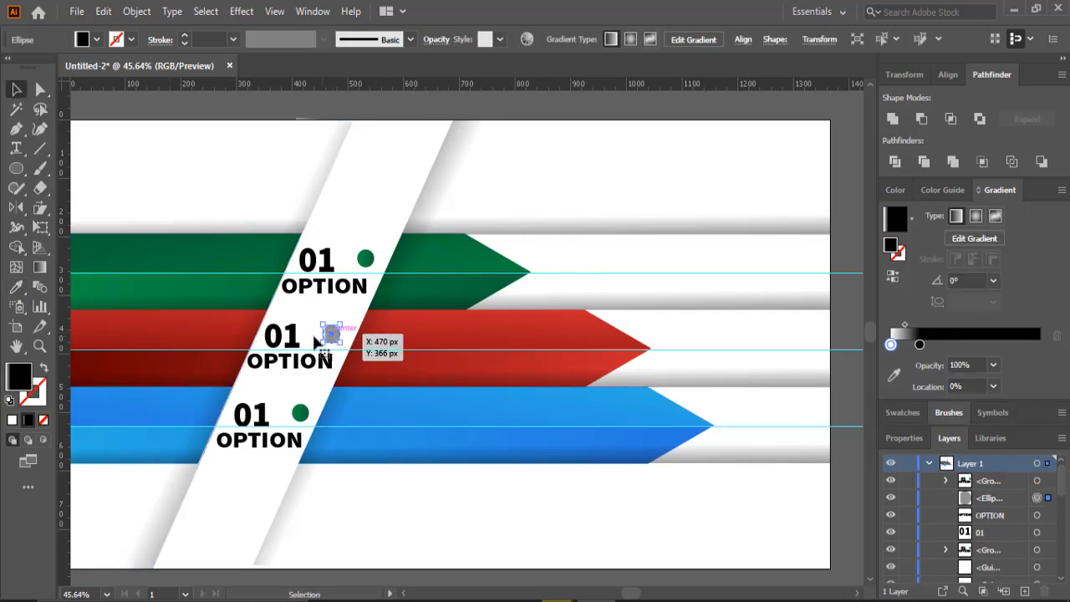
pyautogui.click(16, 287)
pyautogui.click(477, 332)
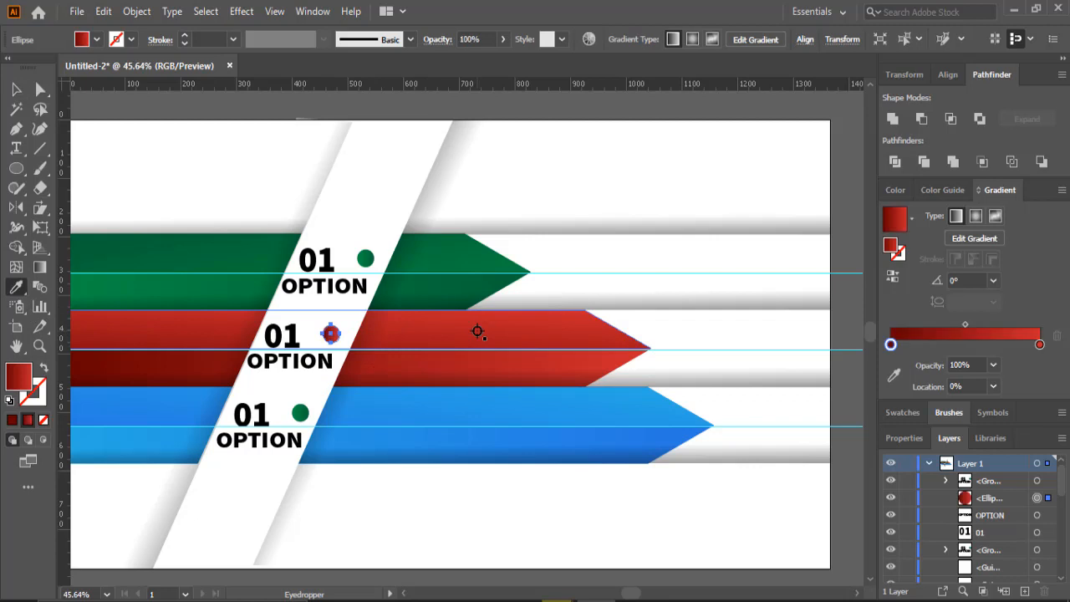
pyautogui.click(16, 89)
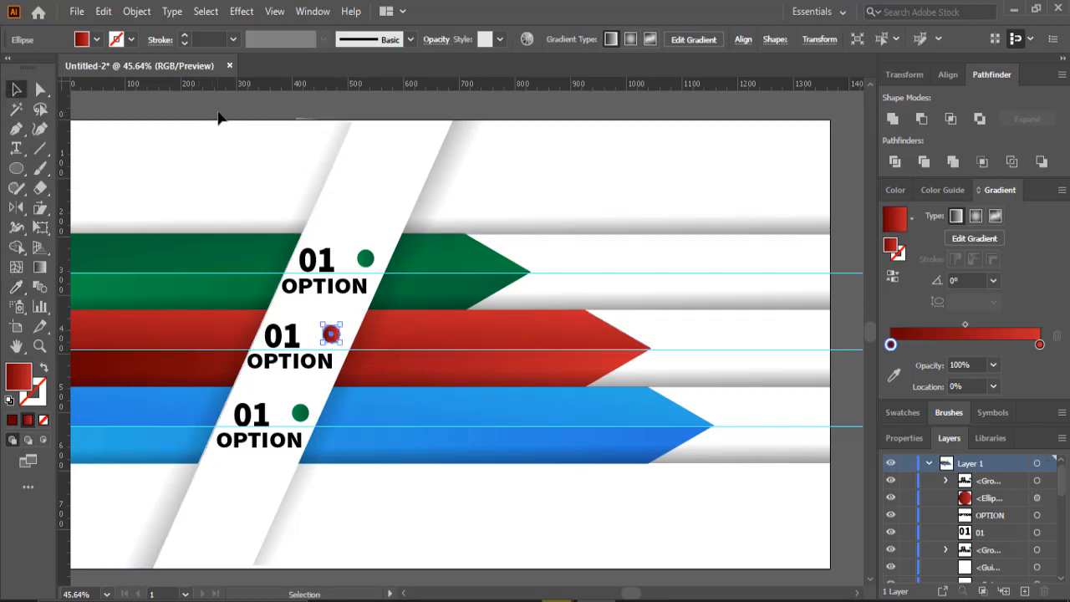
# - Fill the circle on the blue arrow with the blue arrow's color
pyautogui.click(299, 412)
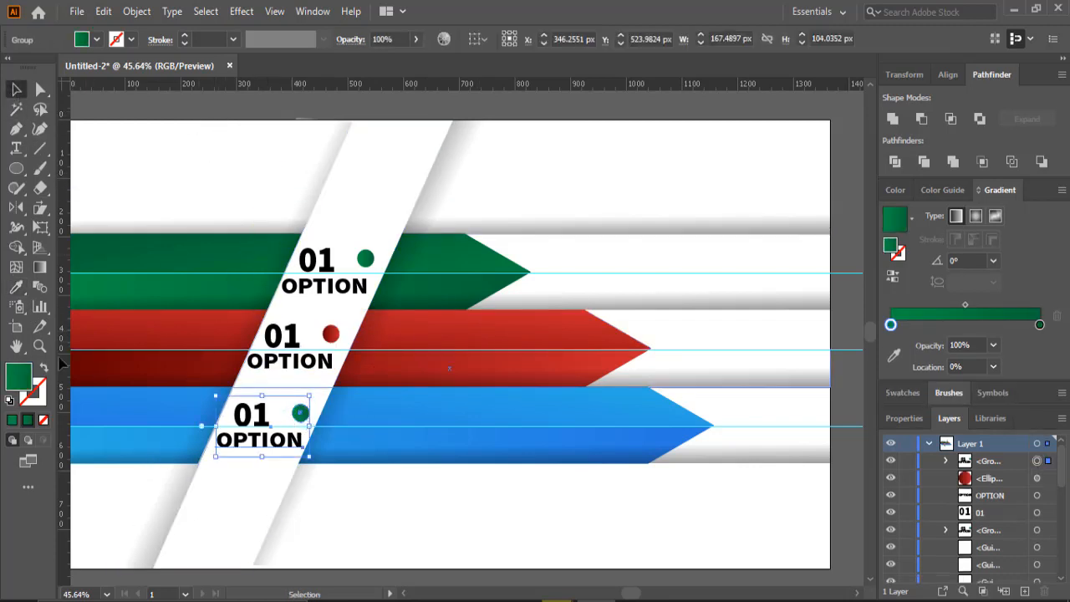
pyautogui.click(16, 287)
pyautogui.click(156, 406)
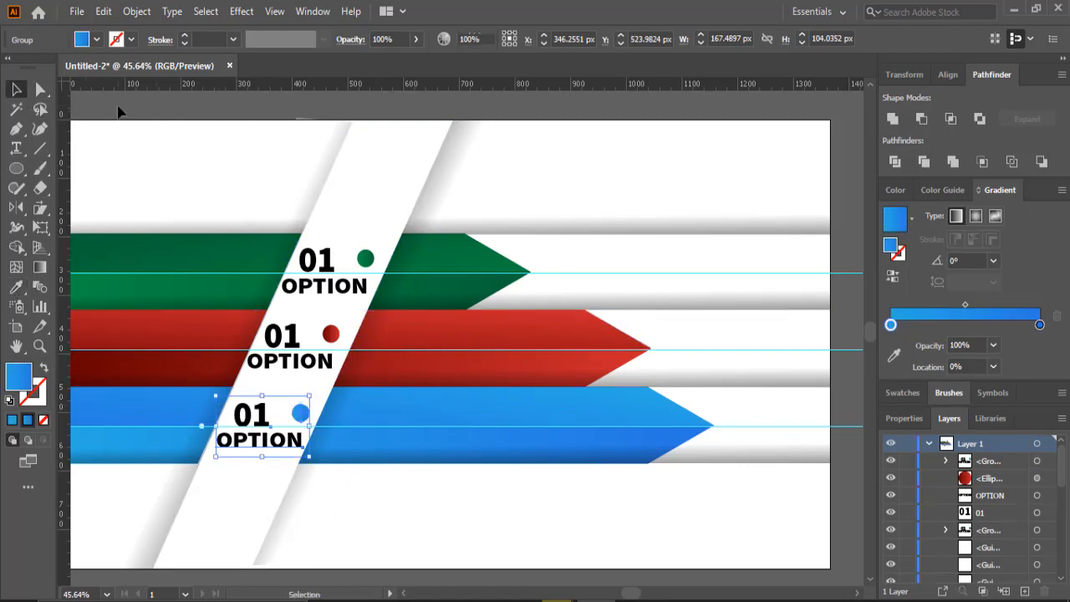
pyautogui.click(128, 154)
# - Hide the guides
pyautogui.scroll(-3, 201, 184)
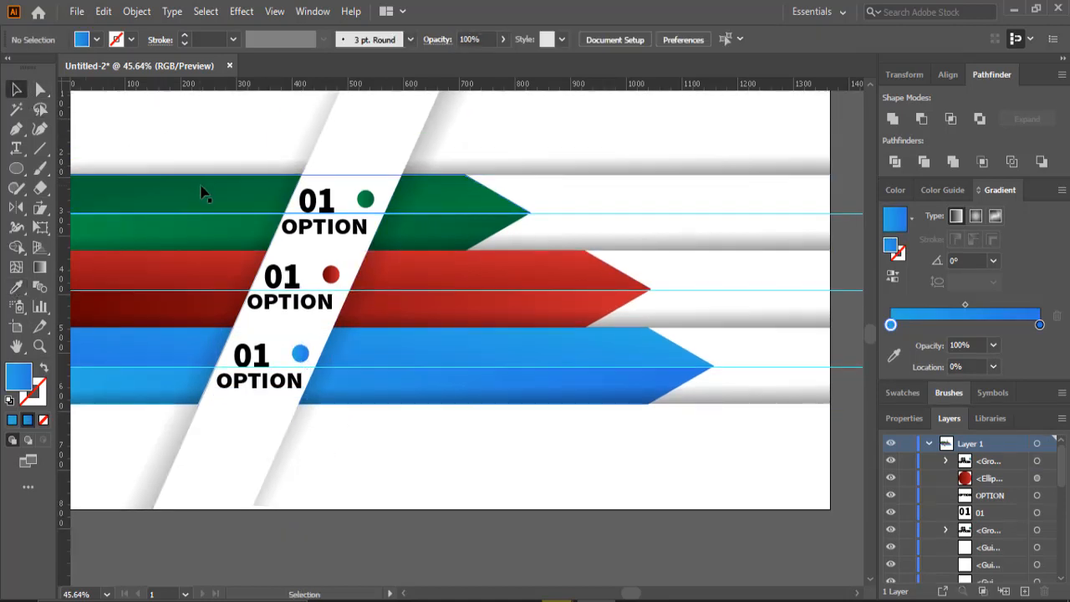
pyautogui.scroll(2, 207, 194)
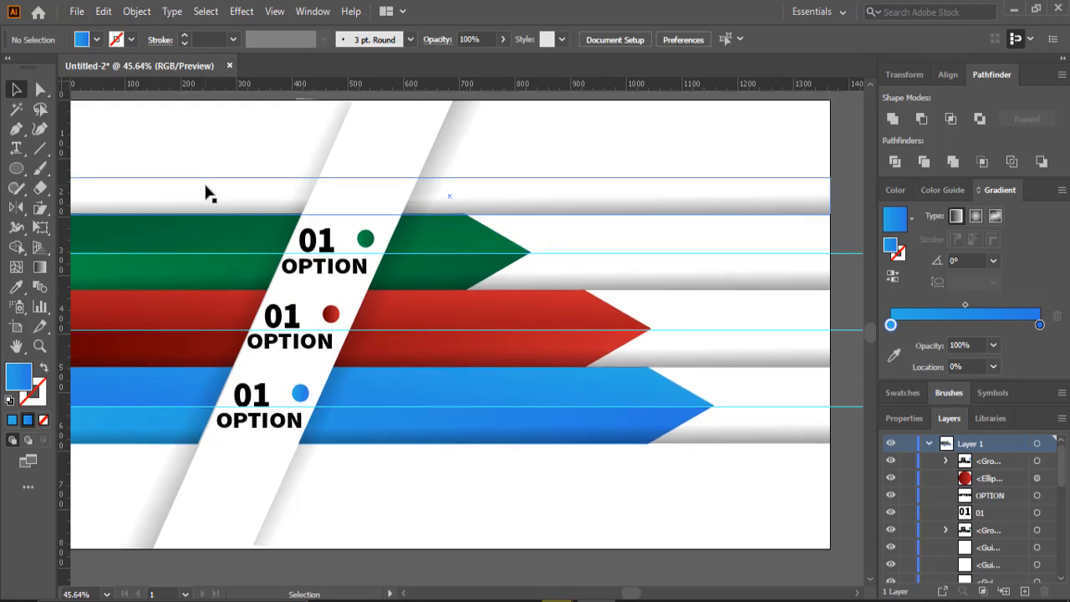
pyautogui.press('space')
pyautogui.moveTo(114, 340); pyautogui.dragTo(129, 348)
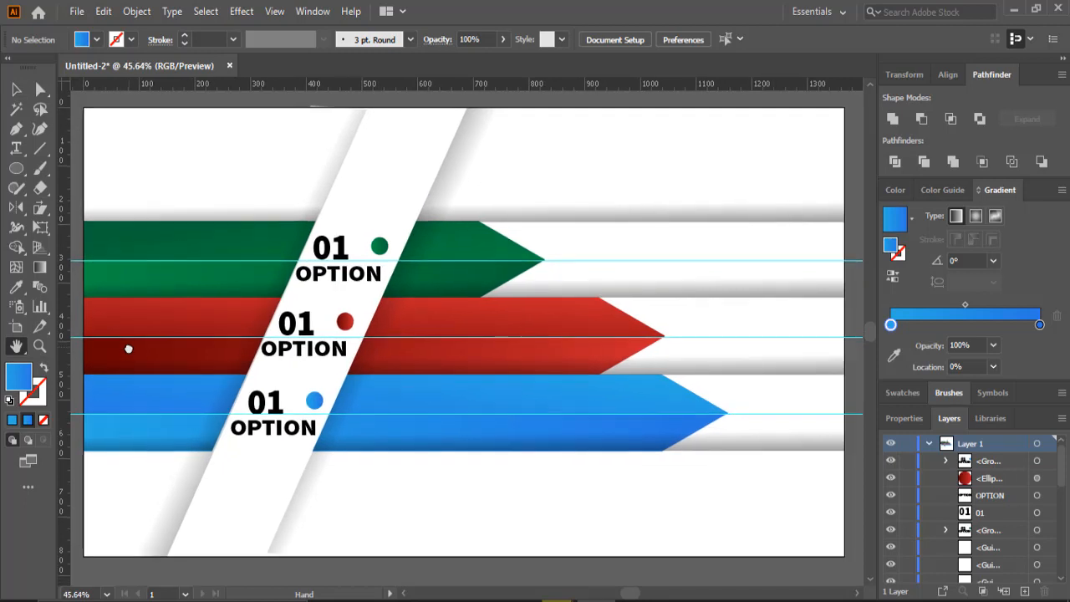
pyautogui.click(716, 274)
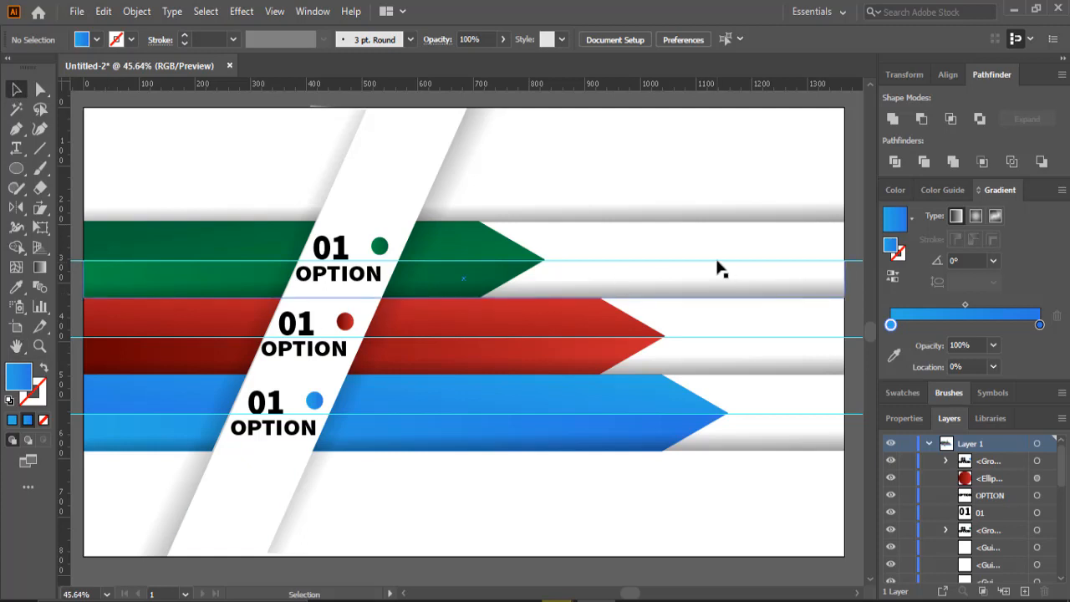
pyautogui.click(733, 219)
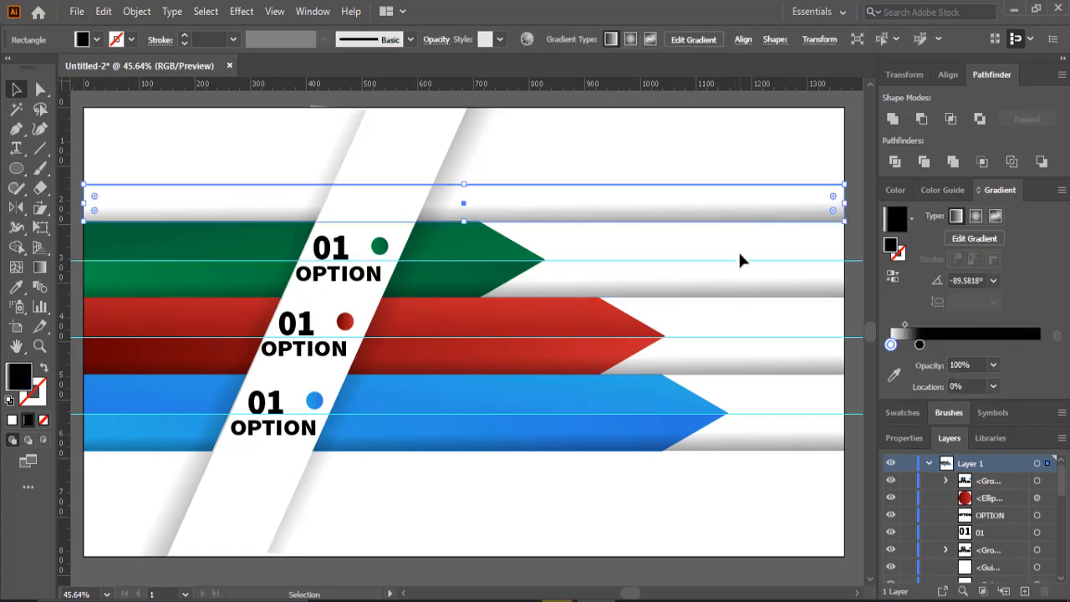
pyautogui.click(740, 262)
pyautogui.rightClick(850, 268)
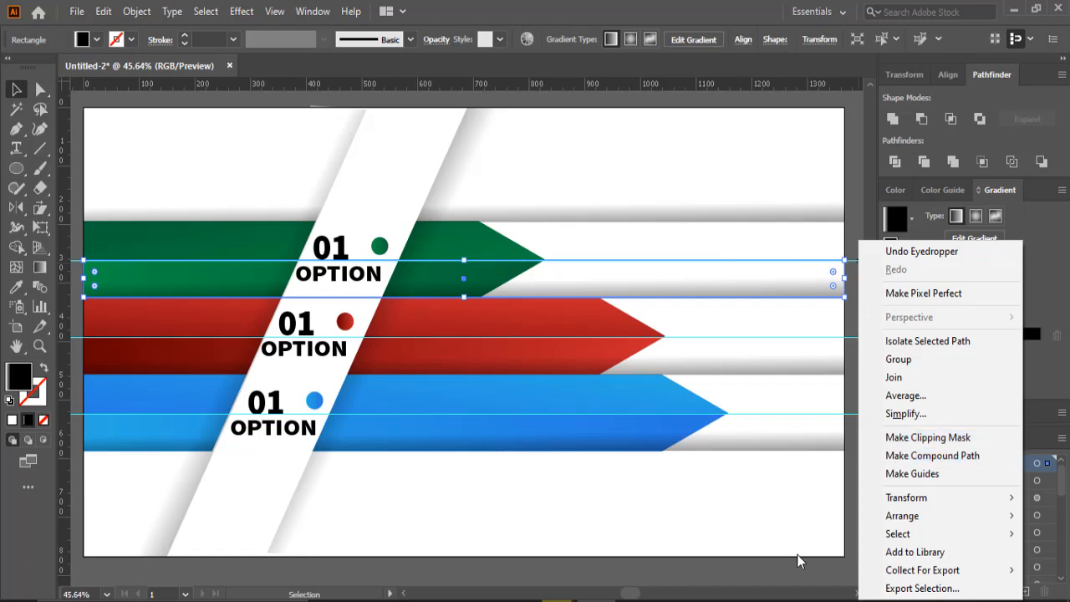
pyautogui.click(798, 580)
pyautogui.click(798, 581)
pyautogui.rightClick(854, 418)
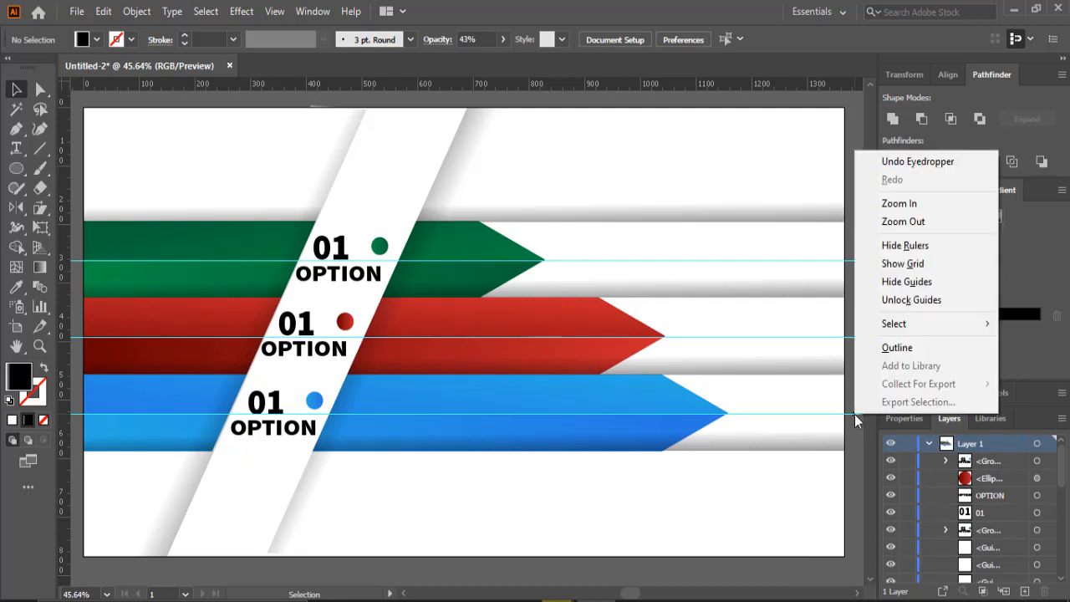
pyautogui.click(906, 281)
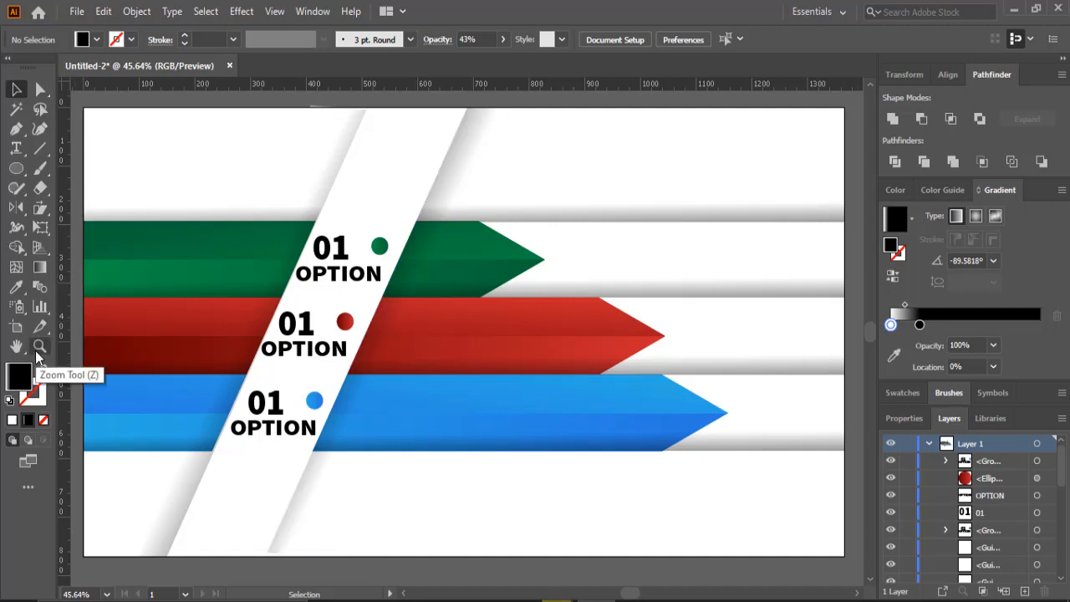
# - Add white Lorem ipsum text at the left end of the green arrow
pyautogui.press('h')
pyautogui.moveTo(191, 346); pyautogui.dragTo(240, 364)
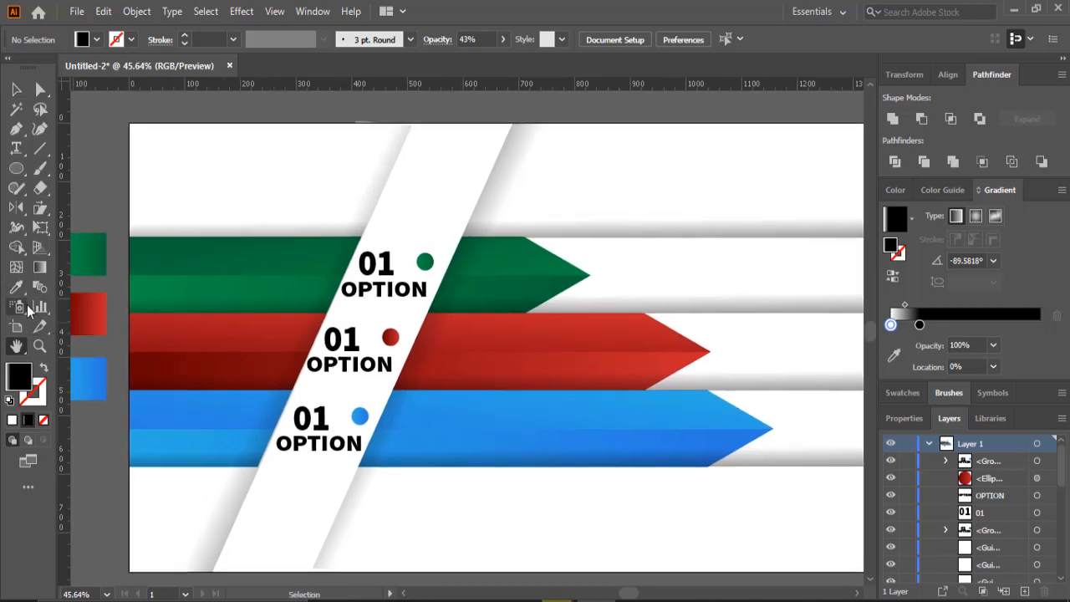
pyautogui.click(16, 148)
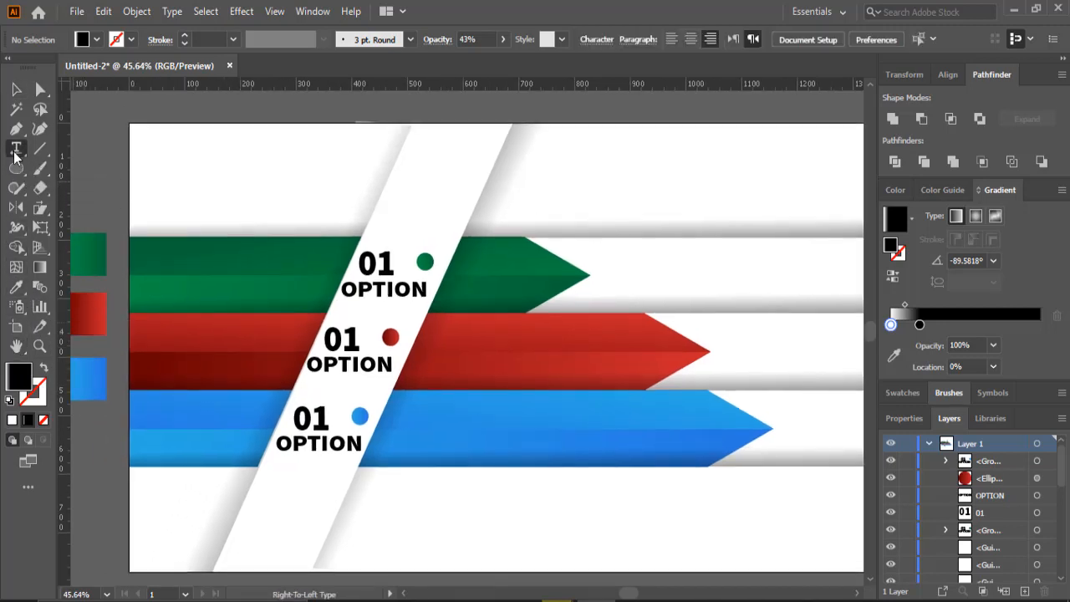
pyautogui.click(158, 255)
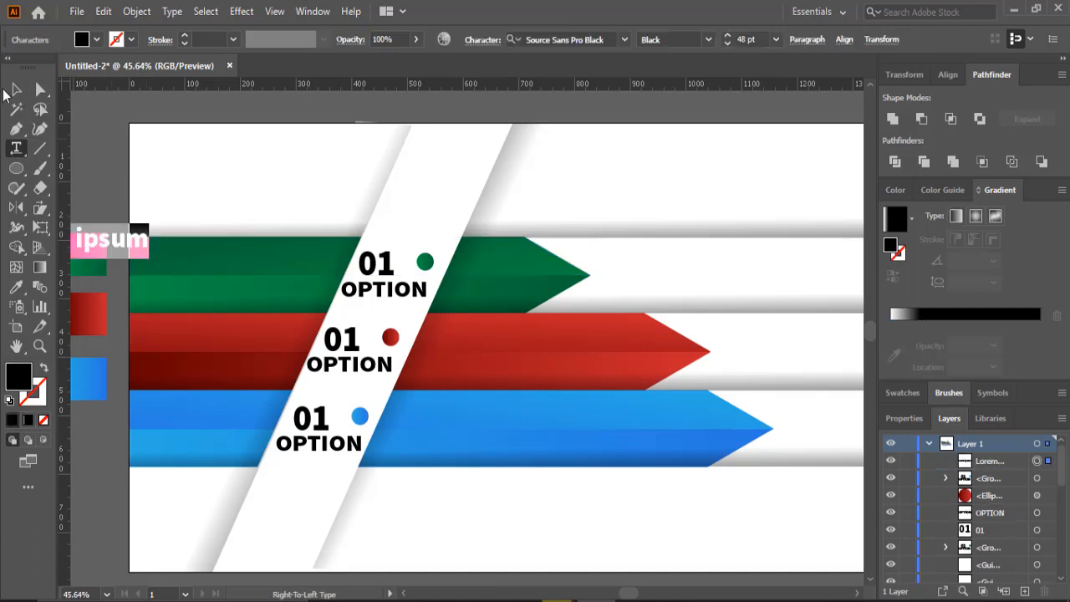
pyautogui.click(81, 41)
pyautogui.click(35, 65)
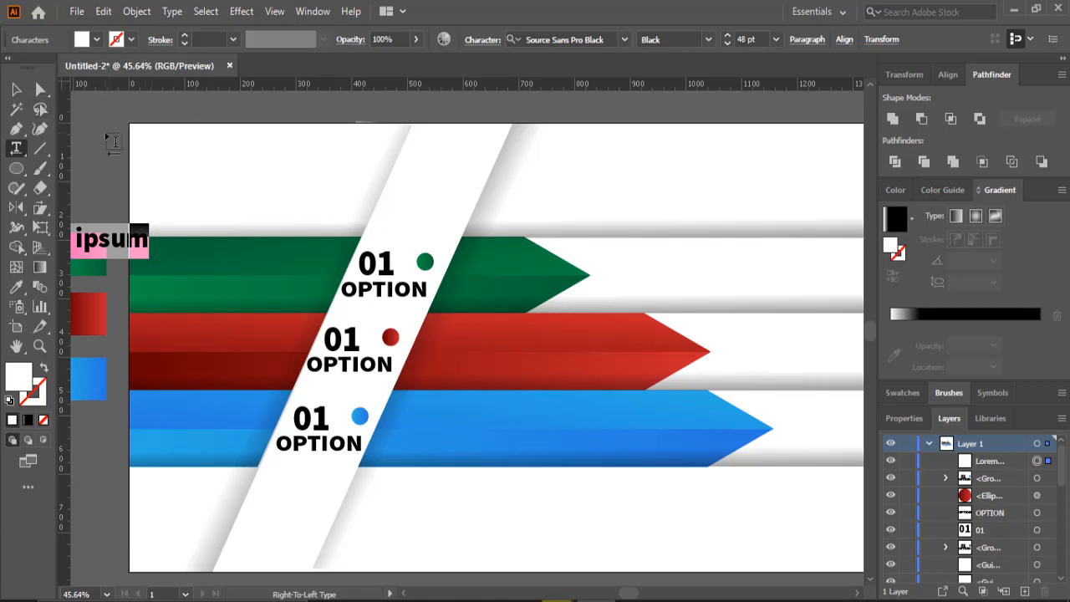
pyautogui.click(114, 142)
pyautogui.click(17, 92)
pyautogui.moveTo(106, 241); pyautogui.dragTo(240, 255)
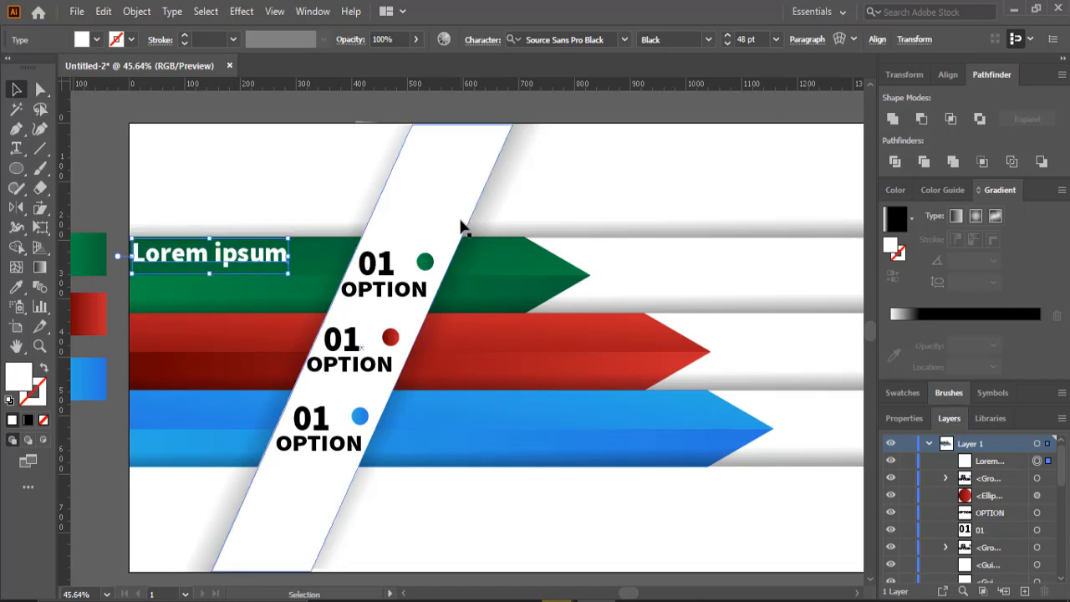
# - Set the Lorem ipsum text to 24 pt and move it to the green arrow's upper left corner
pyautogui.click(775, 39)
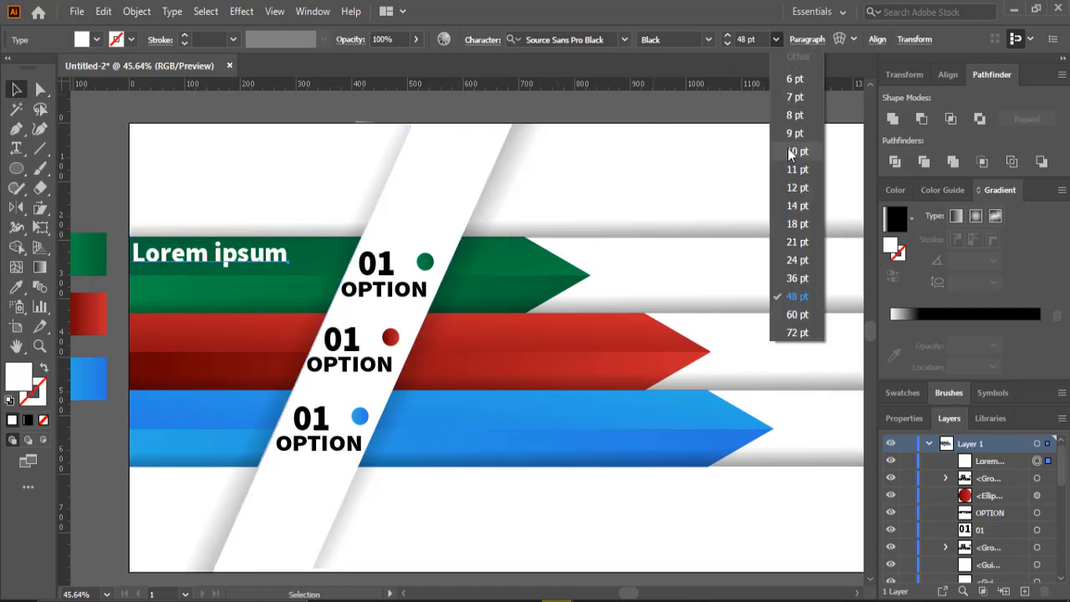
pyautogui.click(798, 255)
pyautogui.press('t')
pyautogui.click(776, 39)
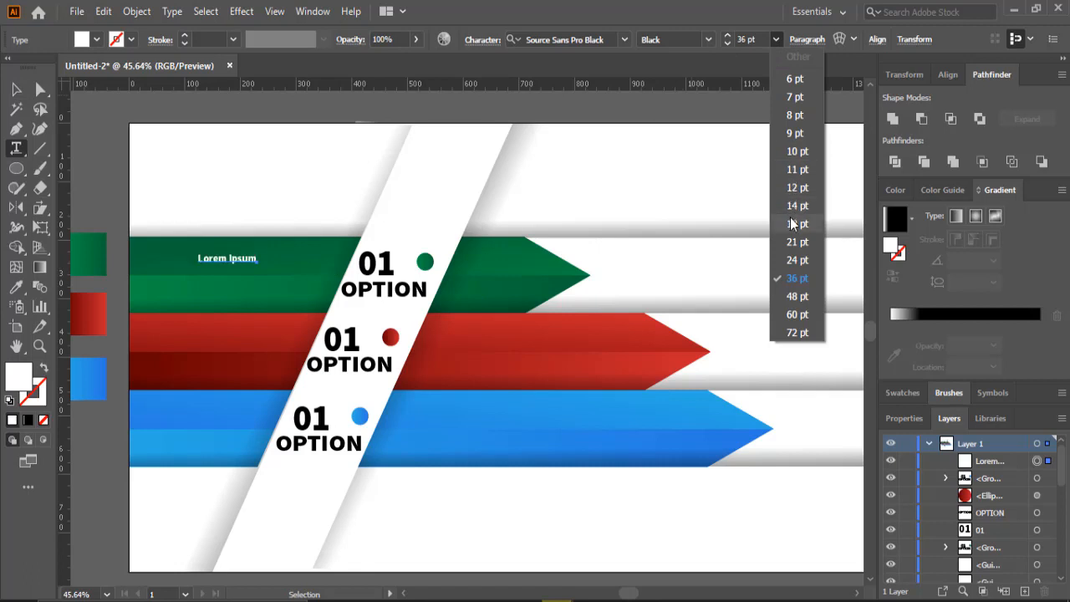
pyautogui.click(796, 261)
pyautogui.press('v')
pyautogui.moveTo(205, 263); pyautogui.dragTo(167, 258)
pyautogui.press('t')
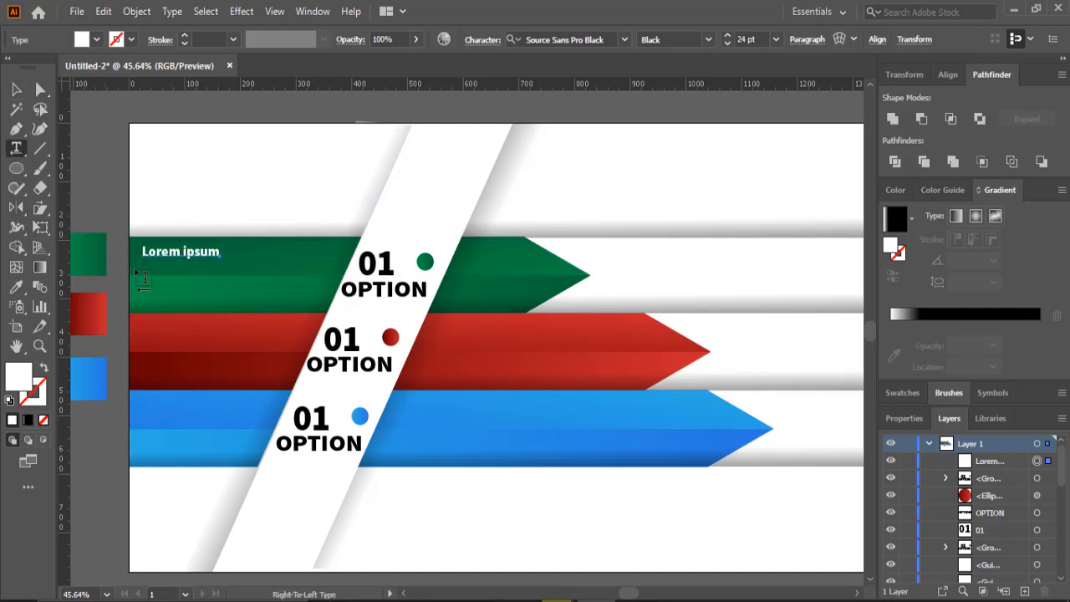
# - Draw a paragraph text box of placeholder text below the green arrow's title and center-align it
pyautogui.moveTo(309, 264); pyautogui.dragTo(140, 311)
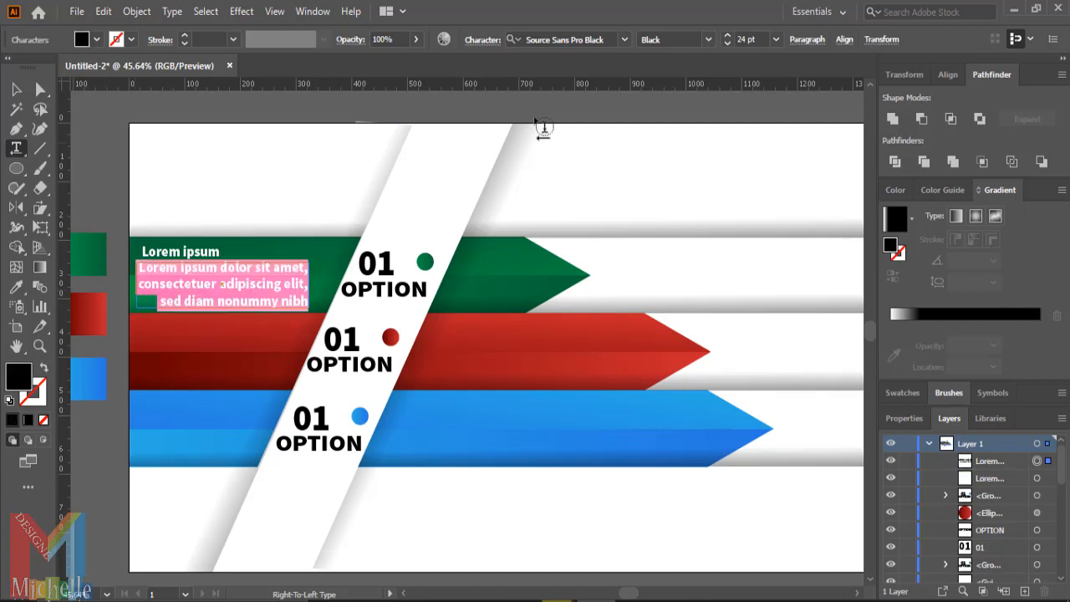
pyautogui.click(806, 40)
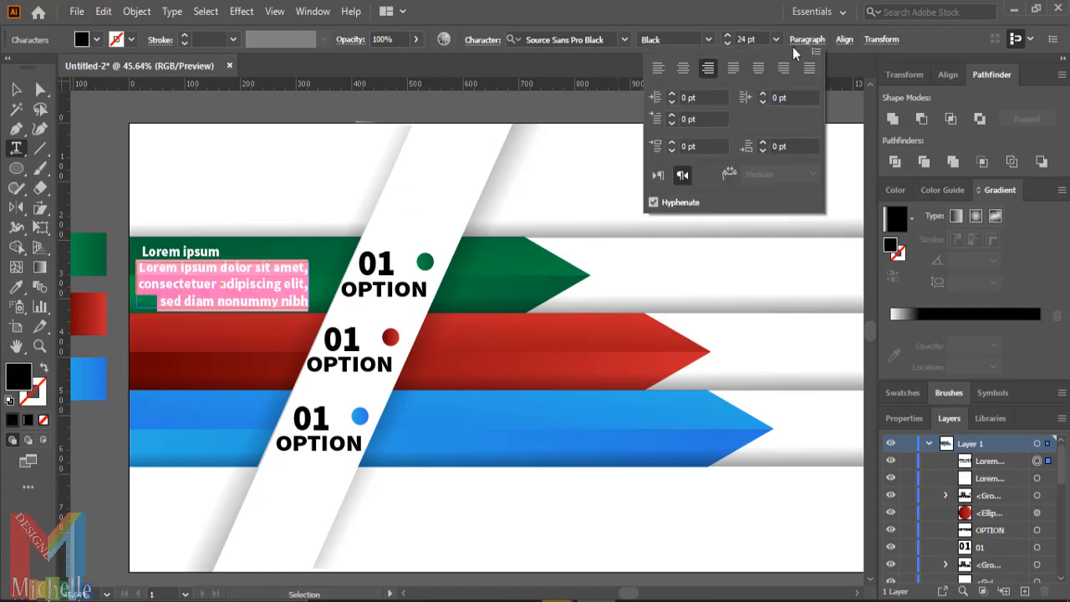
pyautogui.click(684, 72)
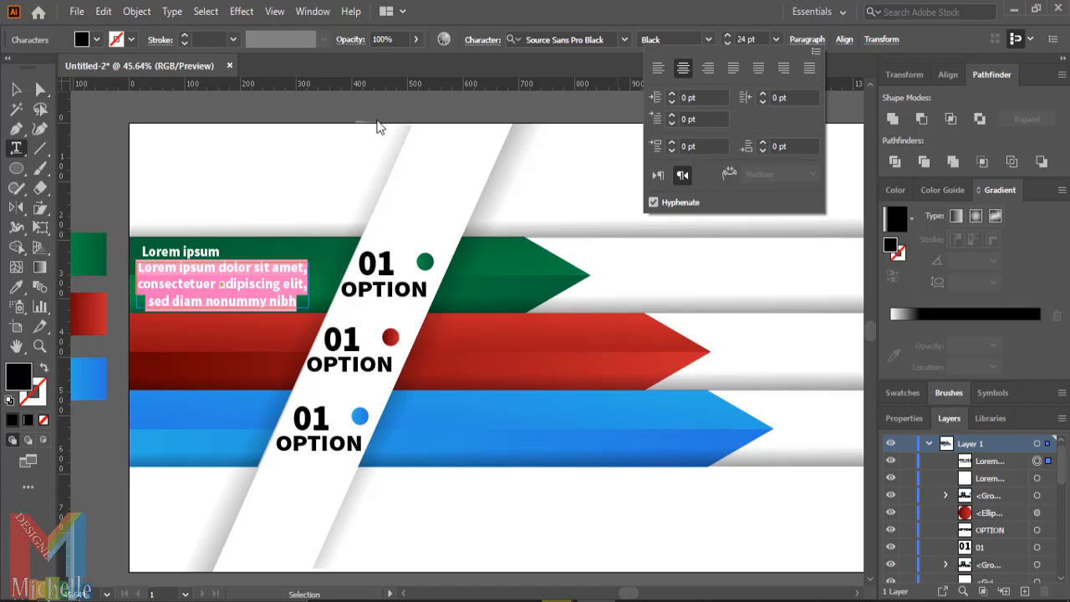
pyautogui.press('Escape')
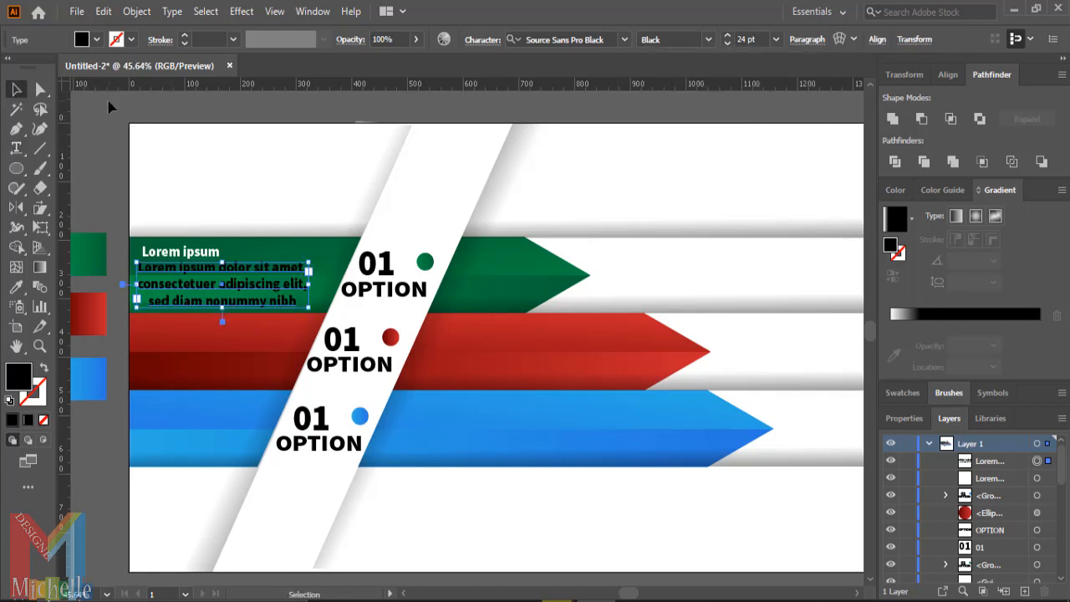
# - Set the paragraph text's fill color to white
pyautogui.click(81, 39)
pyautogui.click(31, 66)
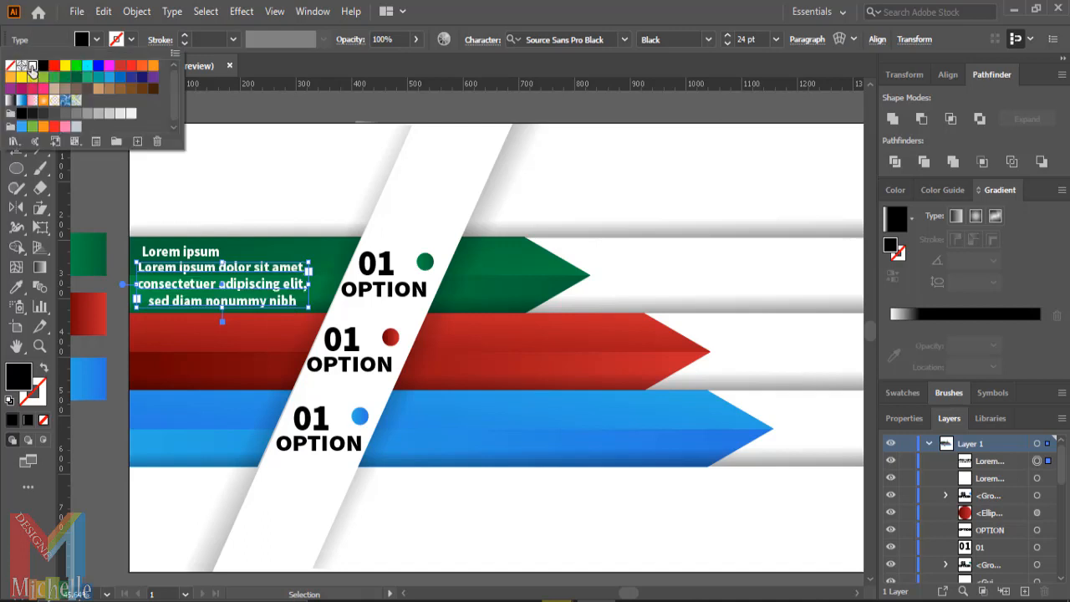
pyautogui.click(111, 232)
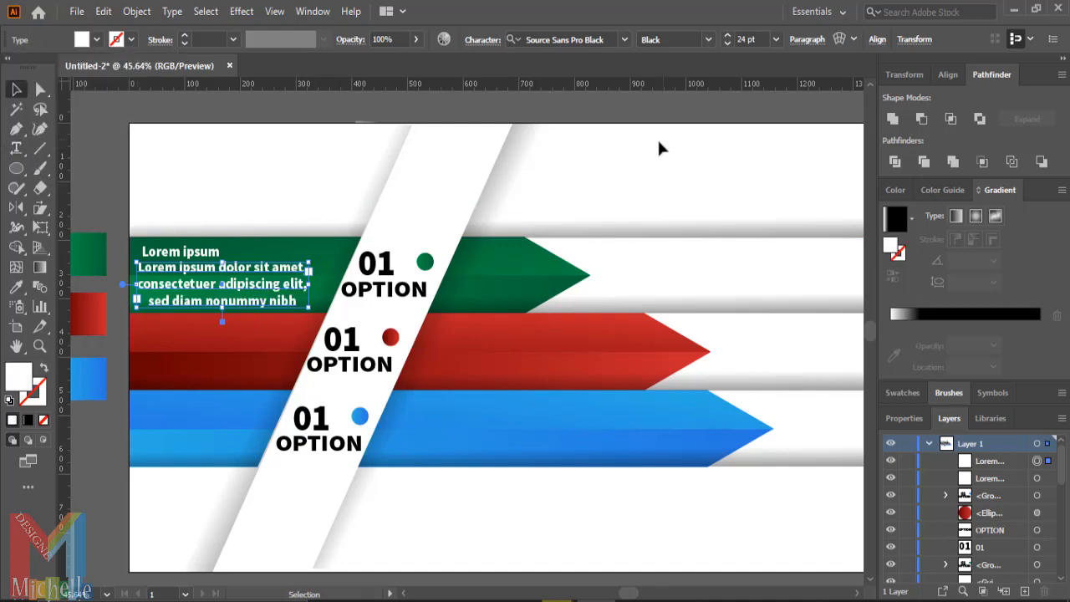
# - Set the paragraph text size to 18 pt
pyautogui.click(775, 39)
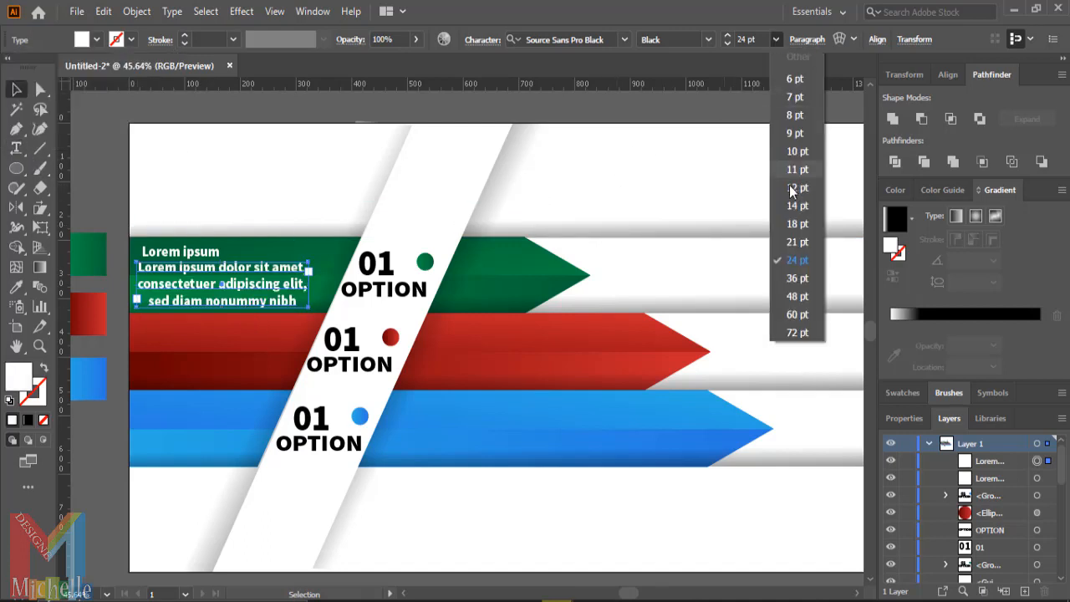
pyautogui.click(796, 249)
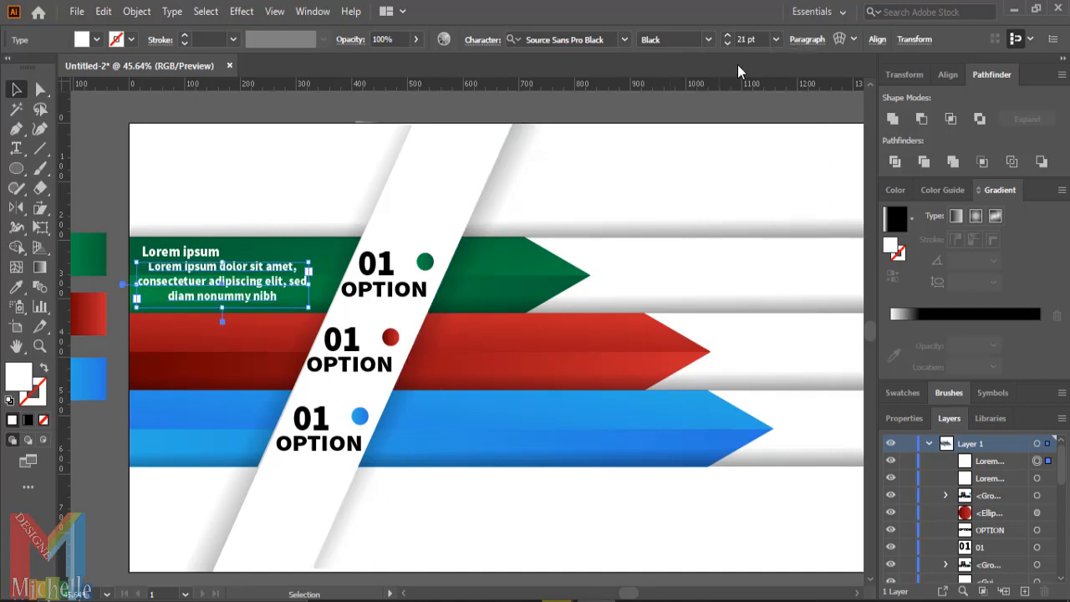
pyautogui.click(775, 41)
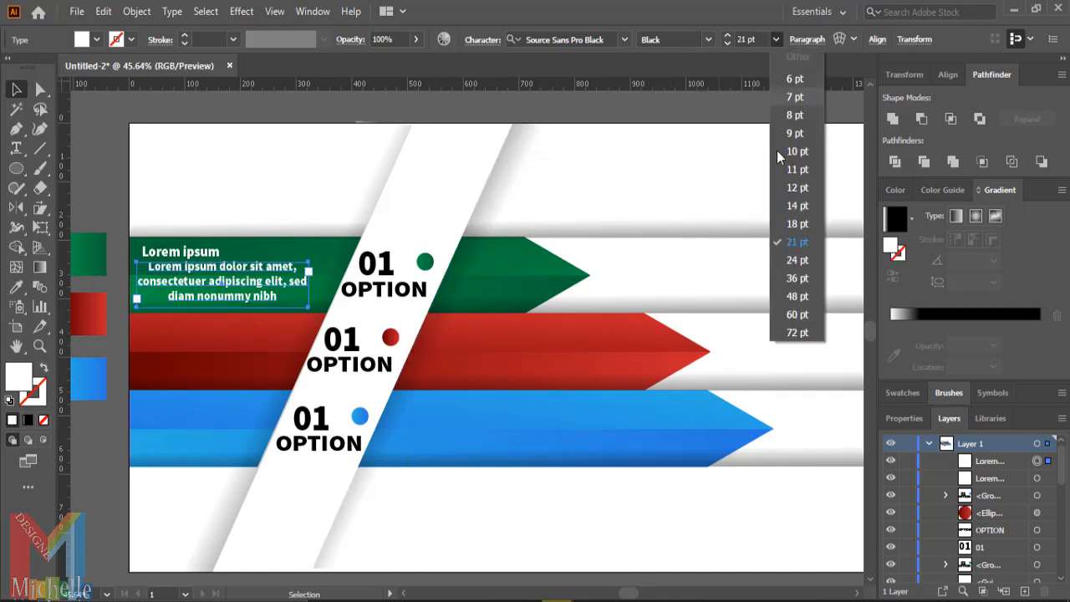
pyautogui.click(794, 229)
# - Left-align the paragraph text and nudge it down and right under the Lorem ipsum title
pyautogui.click(800, 41)
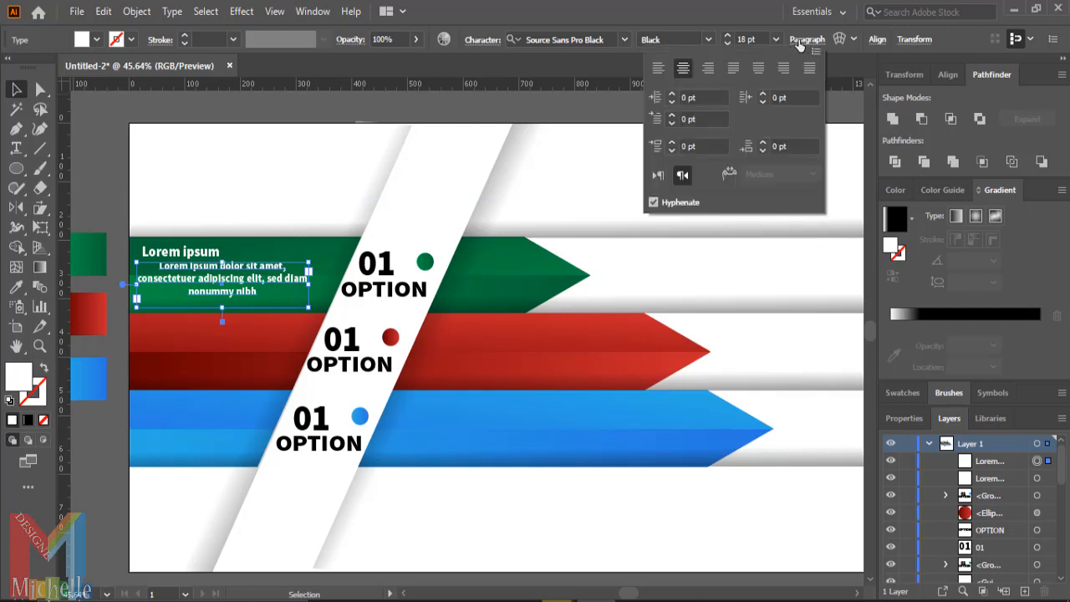
pyautogui.click(657, 70)
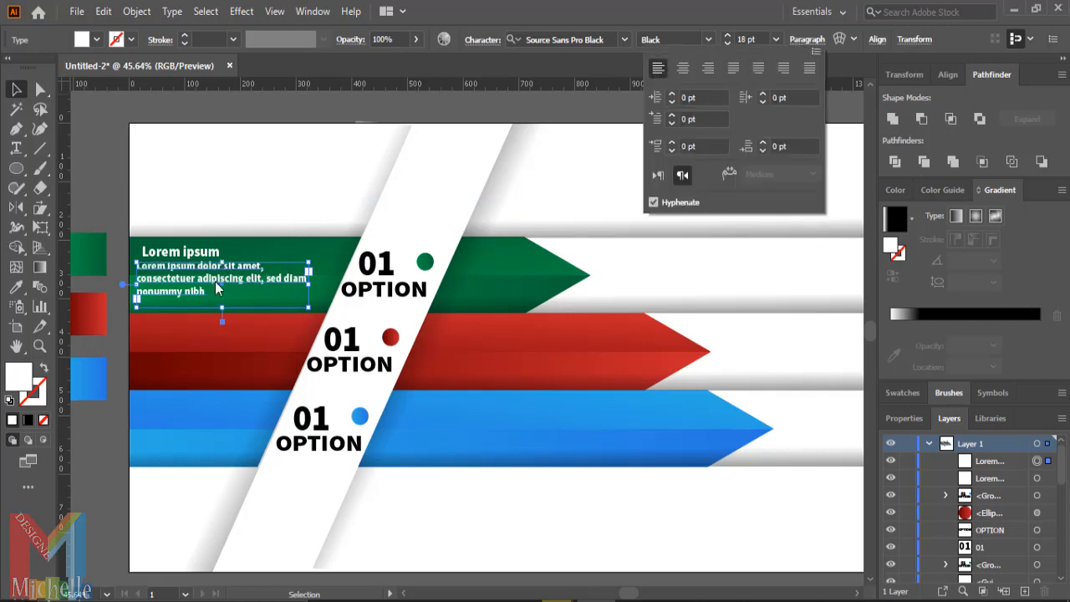
pyautogui.click(194, 275)
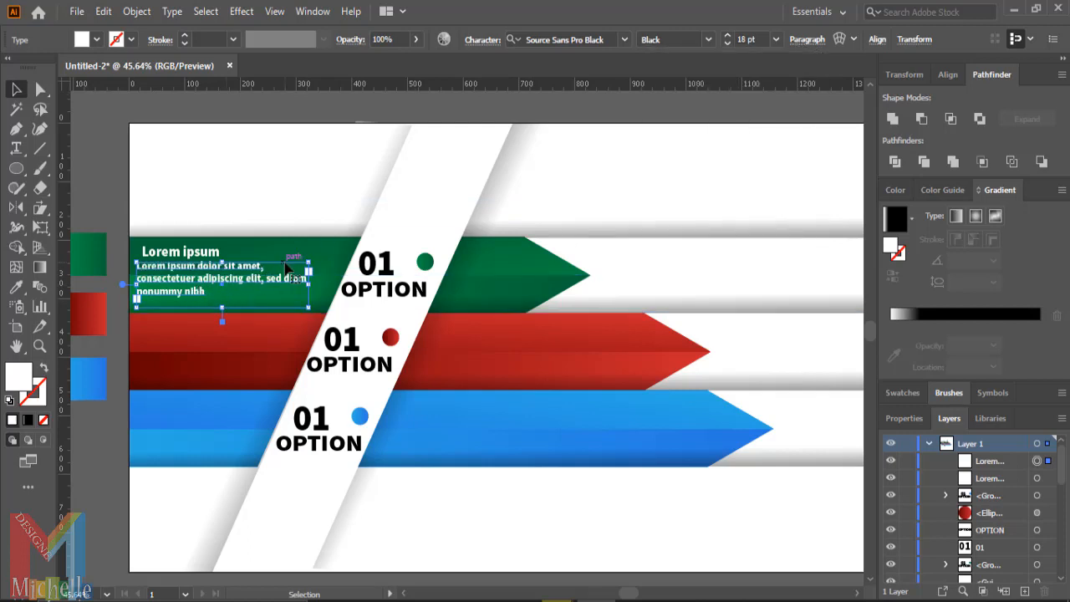
pyautogui.press('Down')
pyautogui.press('Down')
pyautogui.press('Down')
pyautogui.press('Down')
pyautogui.press('Down')
pyautogui.press('Down')
pyautogui.press('Down')
pyautogui.press('Down')
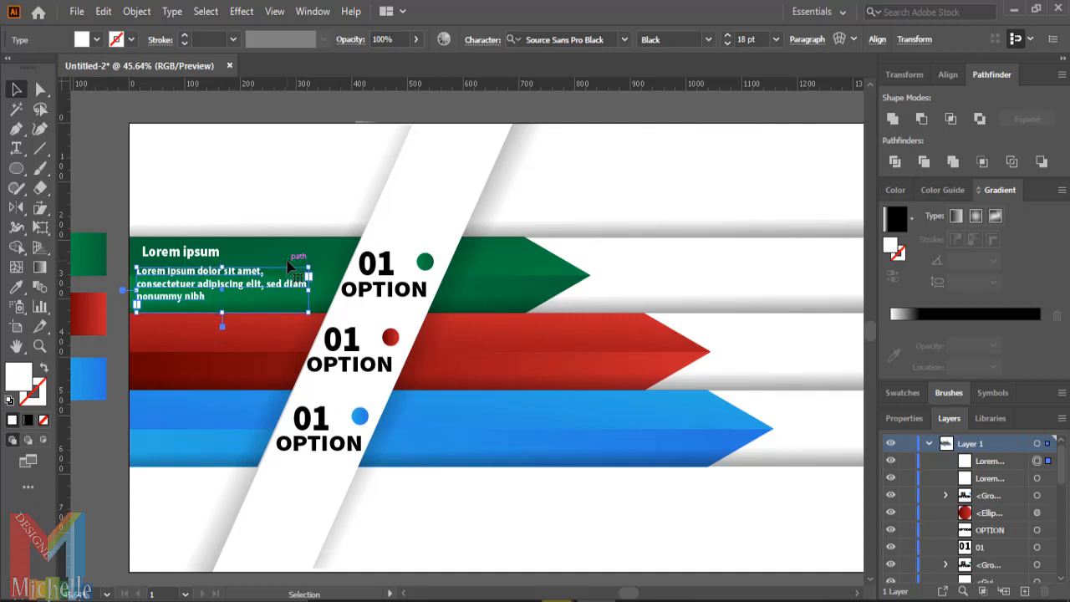
pyautogui.press('Right')
pyautogui.press('Right')
pyautogui.press('Right')
pyautogui.press('Right')
pyautogui.press('Right')
pyautogui.press('Down')
pyautogui.press('Down')
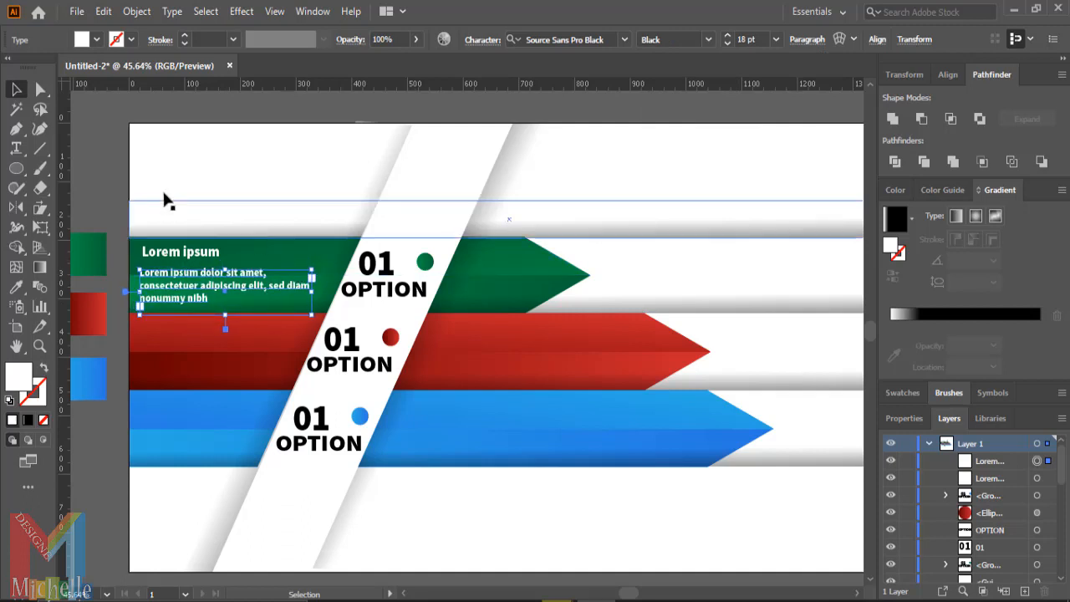
# - Select the title together with the paragraph and narrow the paragraph text box
pyautogui.click(86, 136)
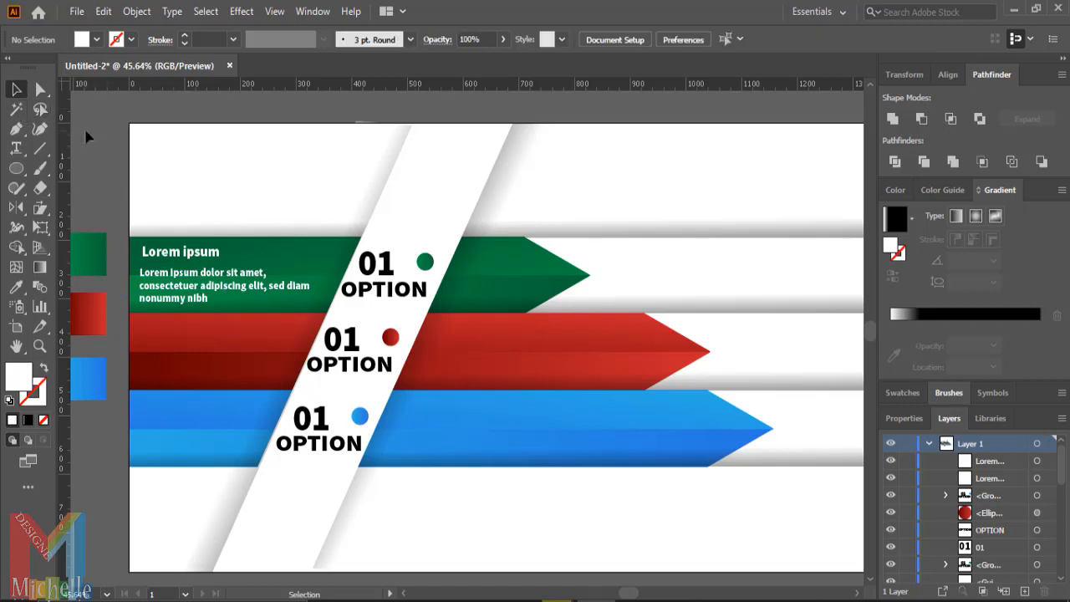
pyautogui.click(190, 257)
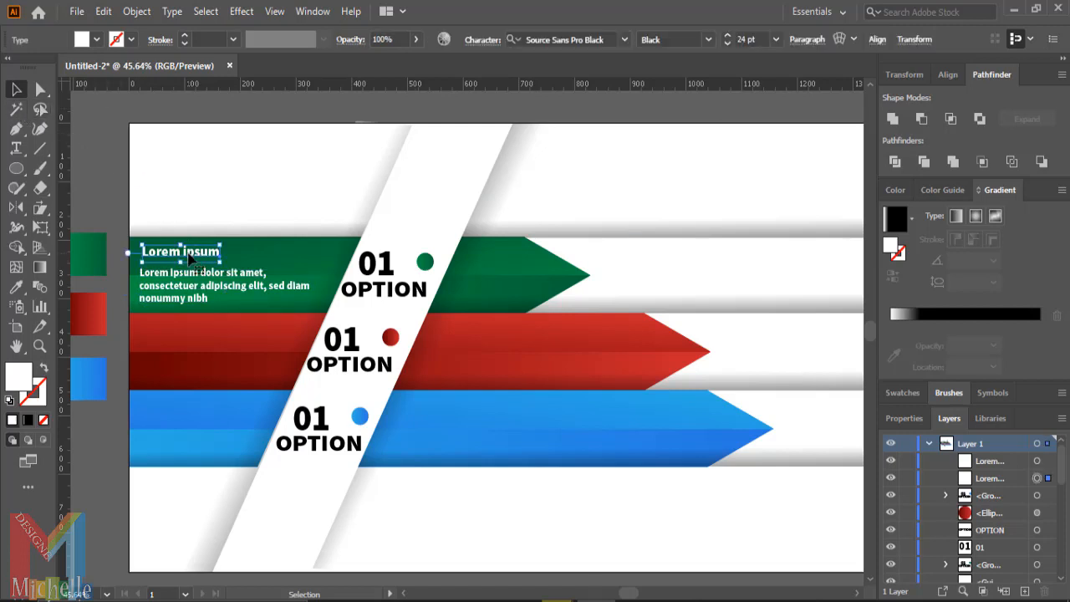
pyautogui.click(186, 285)
pyautogui.keyDown('shift'); pyautogui.click(186, 252); pyautogui.keyUp('shift')
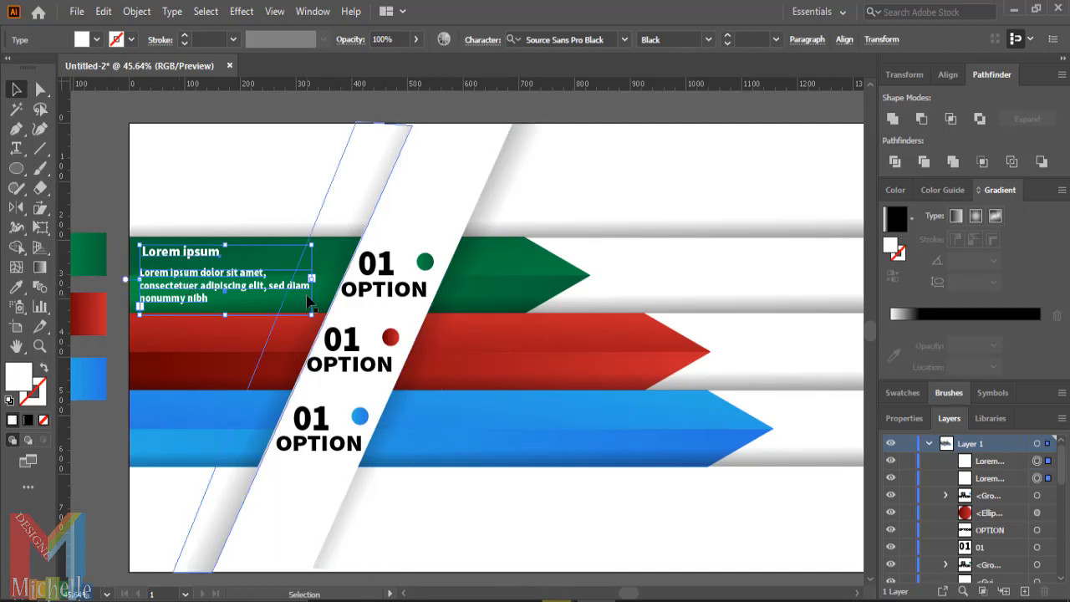
pyautogui.moveTo(312, 278); pyautogui.dragTo(297, 278)
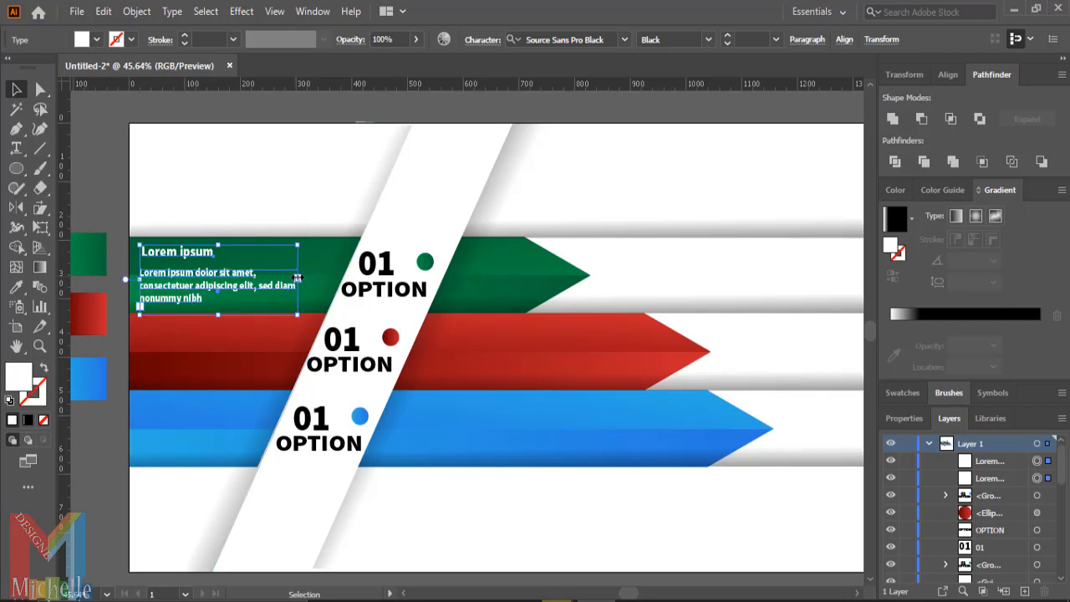
pyautogui.moveTo(297, 279); pyautogui.dragTo(279, 278)
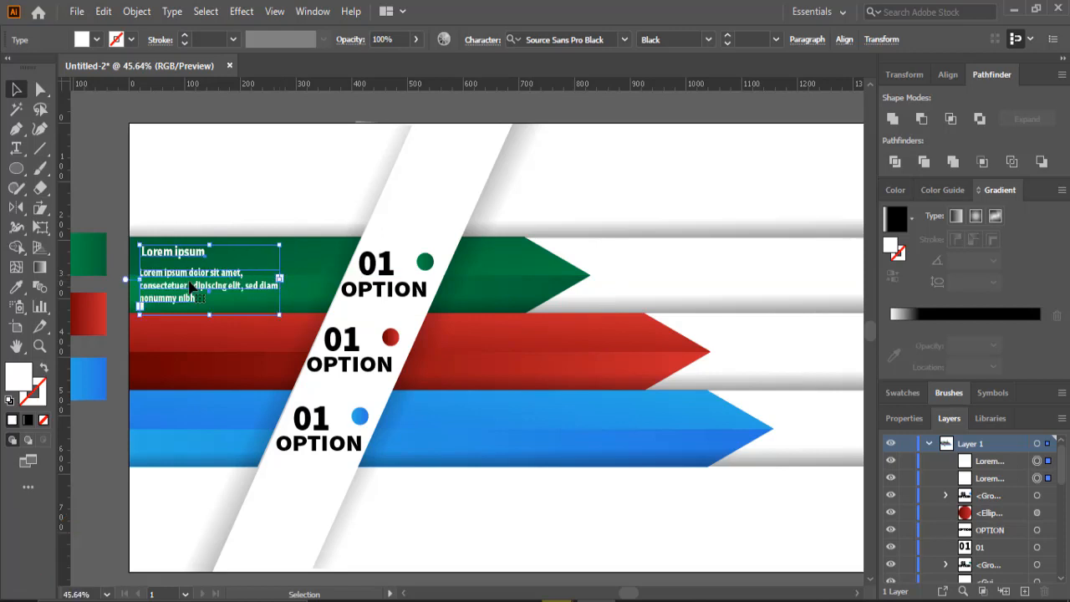
# - Duplicate the title and paragraph onto the red and blue arrows
pyautogui.moveTo(191, 284); pyautogui.dragTo(189, 438)
pyautogui.hotkey('ctrl', 'shift', 'a')
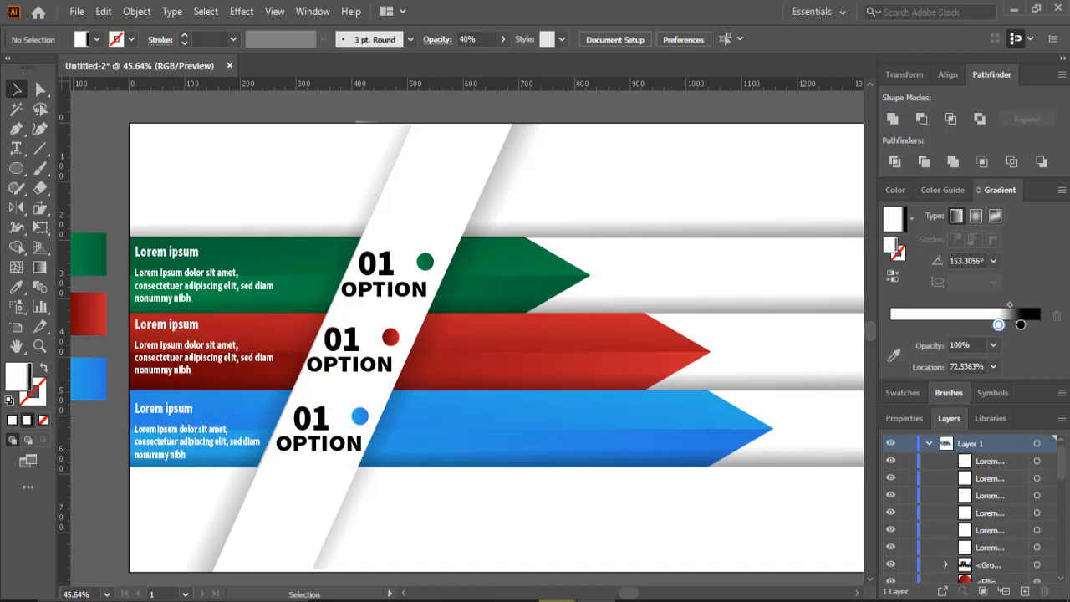
# - Add white INFOGRAPHIC text on the green arrow to the right of its option label
pyautogui.click(16, 149)
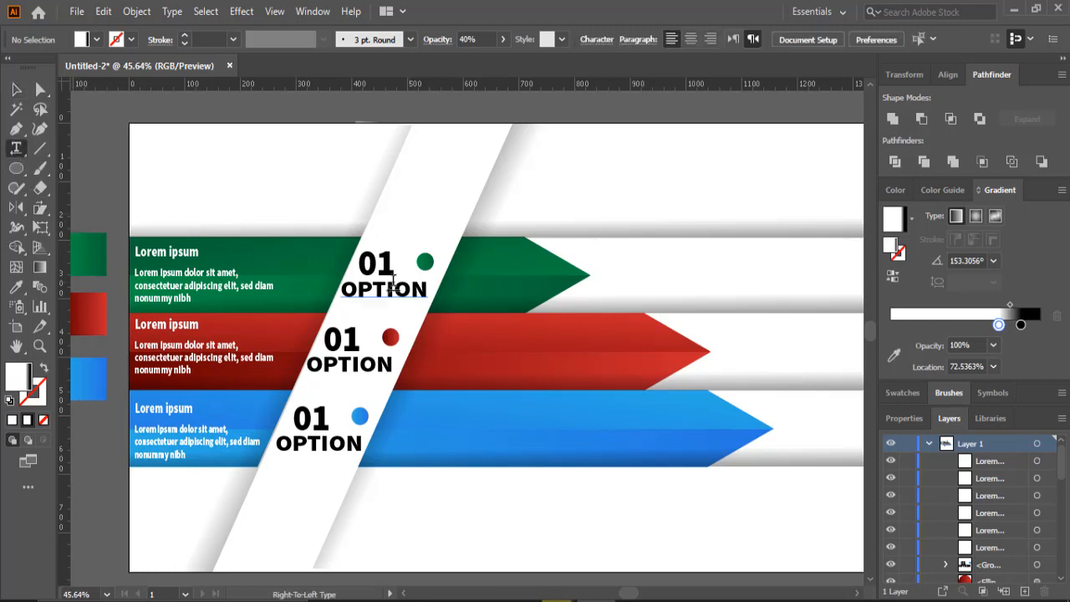
pyautogui.click(466, 272)
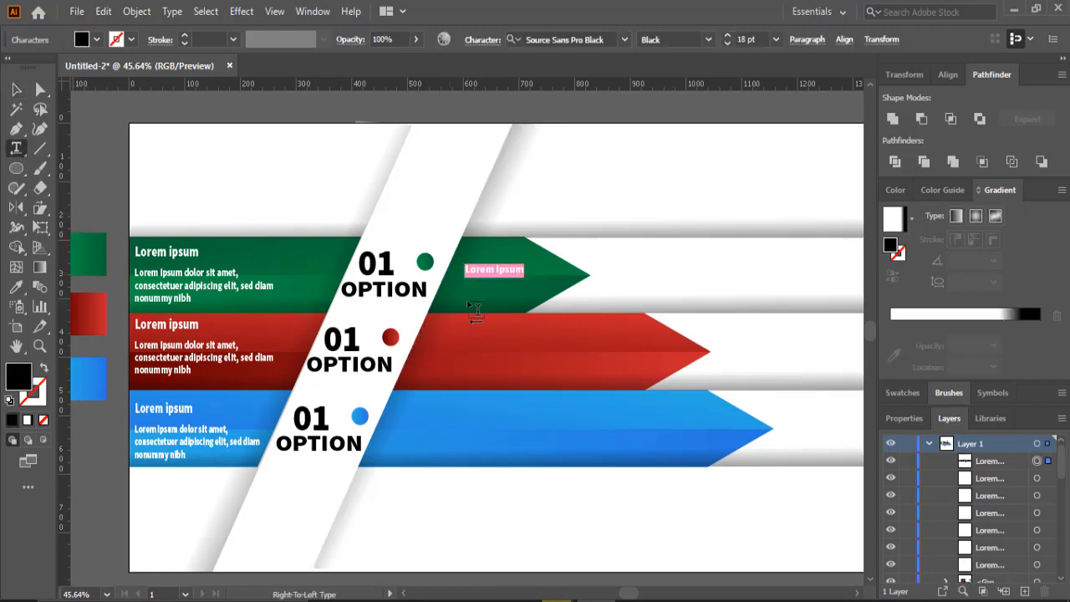
pyautogui.write('INGOGRAPHIC')
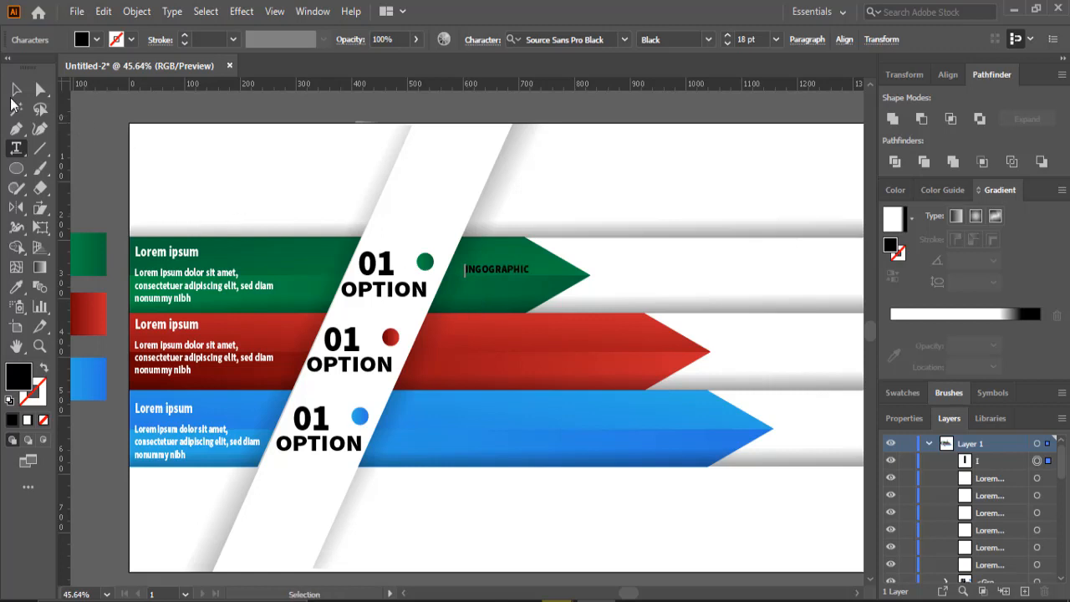
pyautogui.press('Escape')
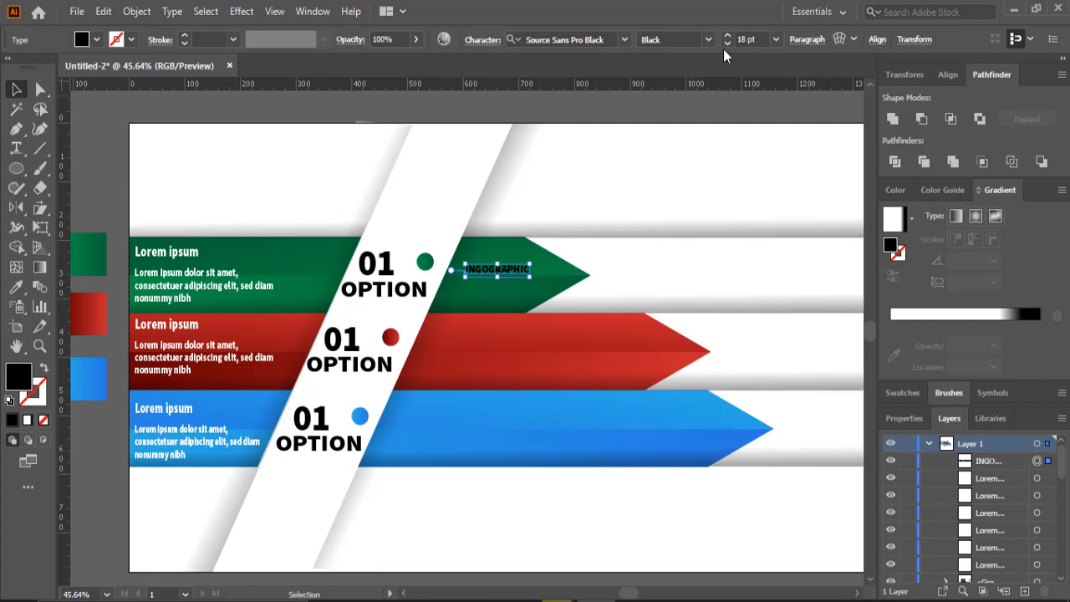
pyautogui.click(80, 43)
pyautogui.click(32, 66)
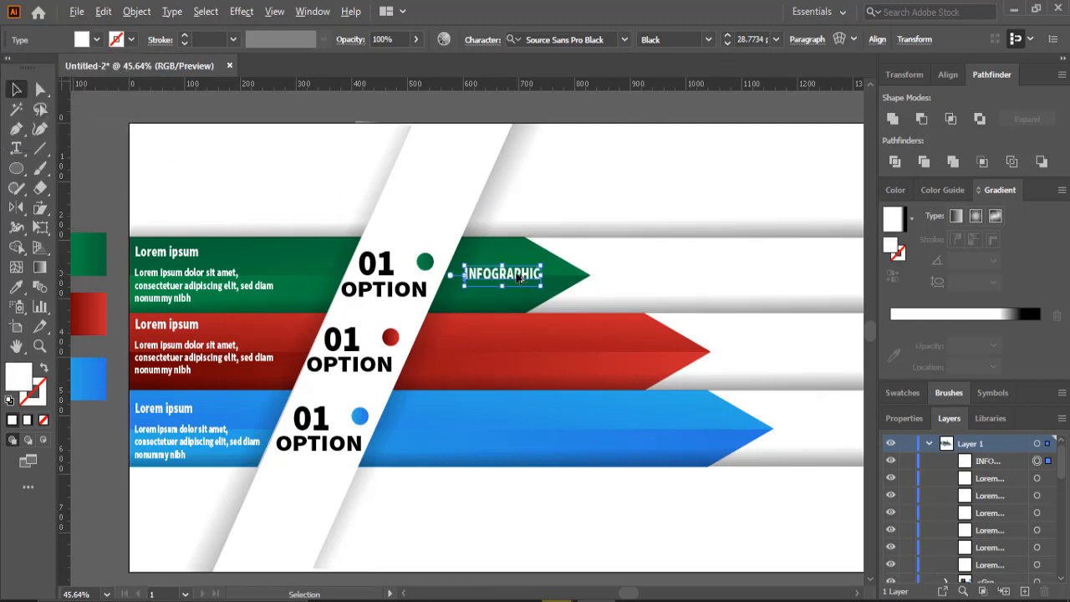
# - Copy the INFOGRAPHIC text onto the red and blue arrows and enlarge the copies
pyautogui.moveTo(518, 278); pyautogui.dragTo(534, 428)
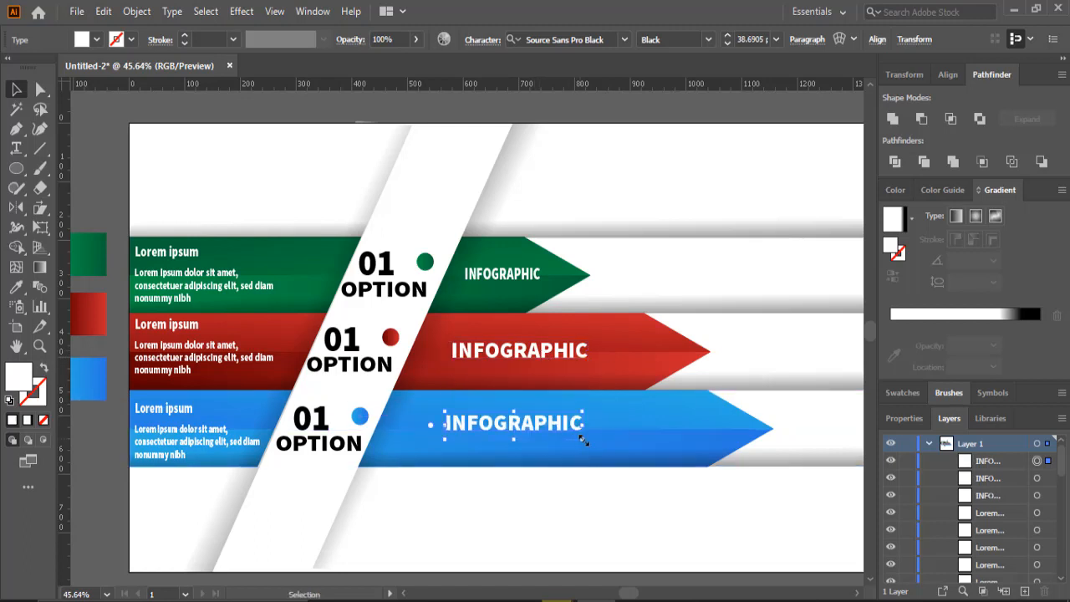
pyautogui.moveTo(616, 447); pyautogui.dragTo(638, 446)
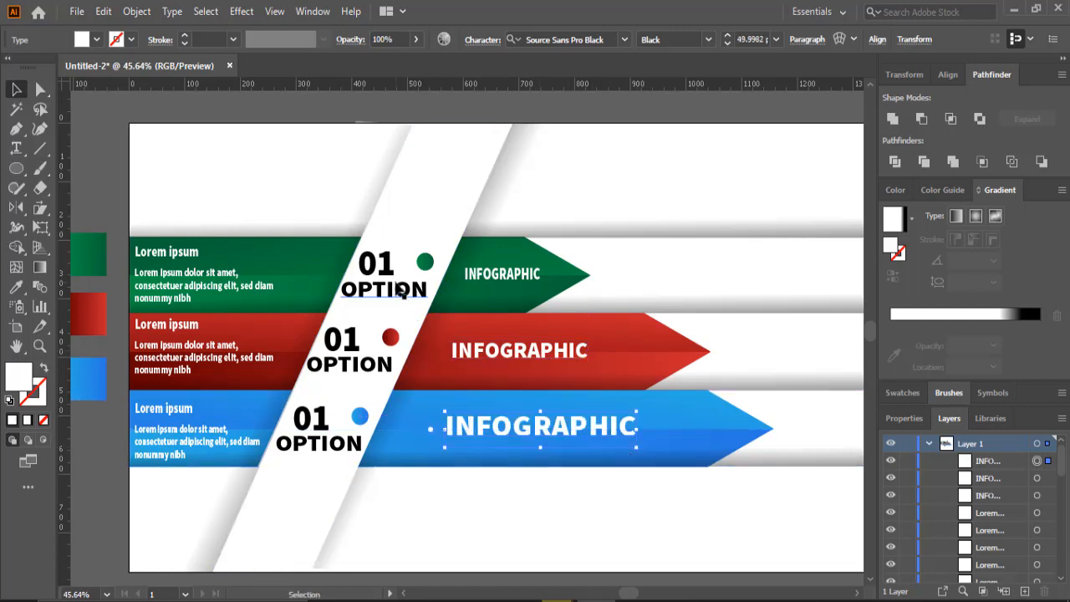
# - Change the red arrow's option number to 02
pyautogui.doubleClick(389, 271)
pyautogui.doubleClick(352, 347)
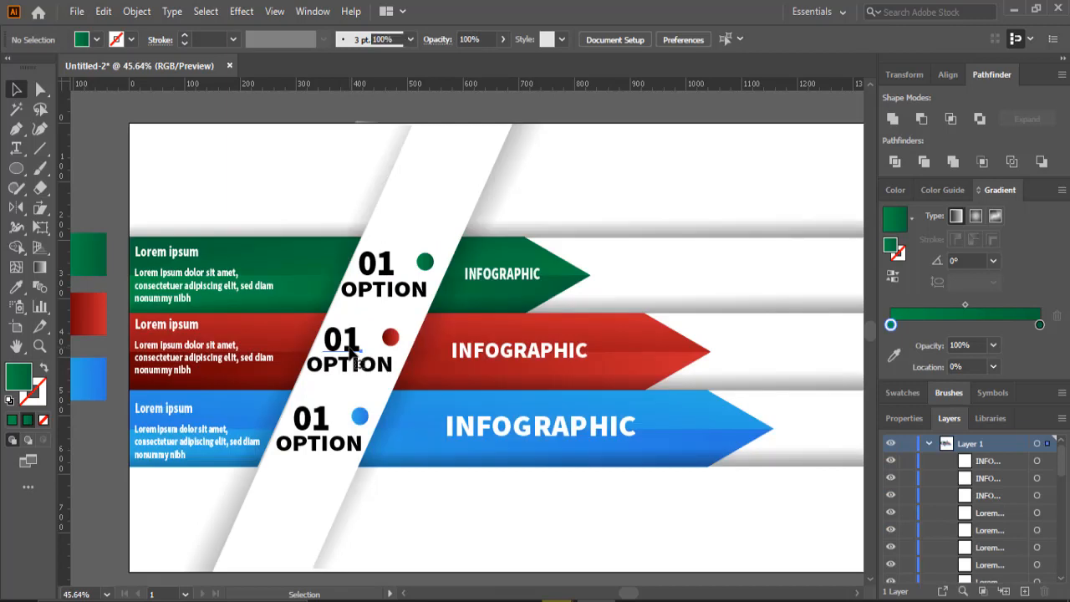
pyautogui.click(343, 345)
pyautogui.press('t')
pyautogui.moveTo(342, 339); pyautogui.dragTo(360, 341)
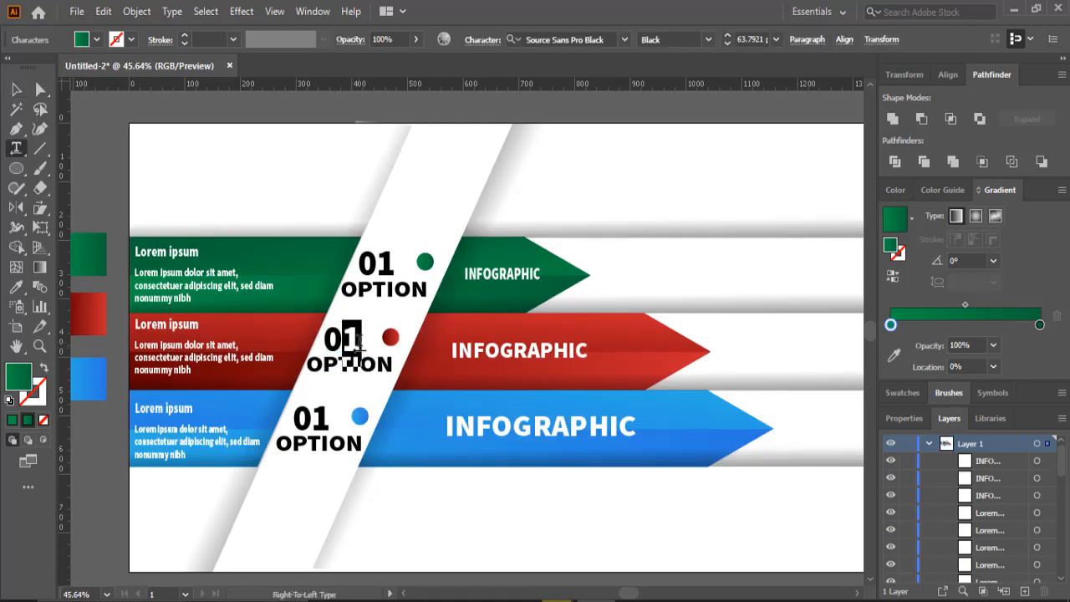
pyautogui.write('2')
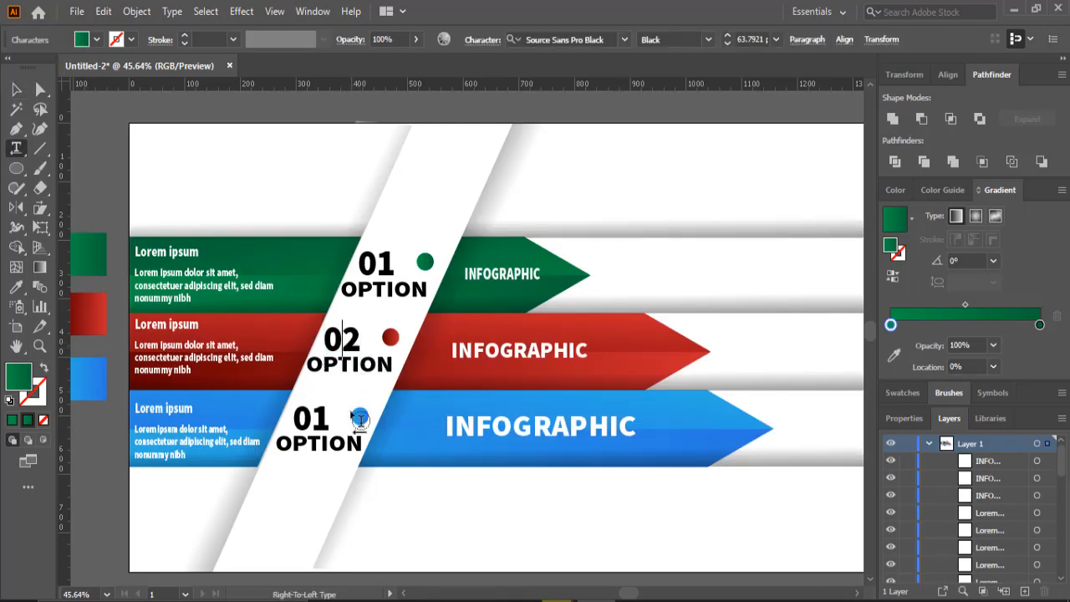
# - Change the blue arrow's option number to 03
pyautogui.doubleClick(311, 417)
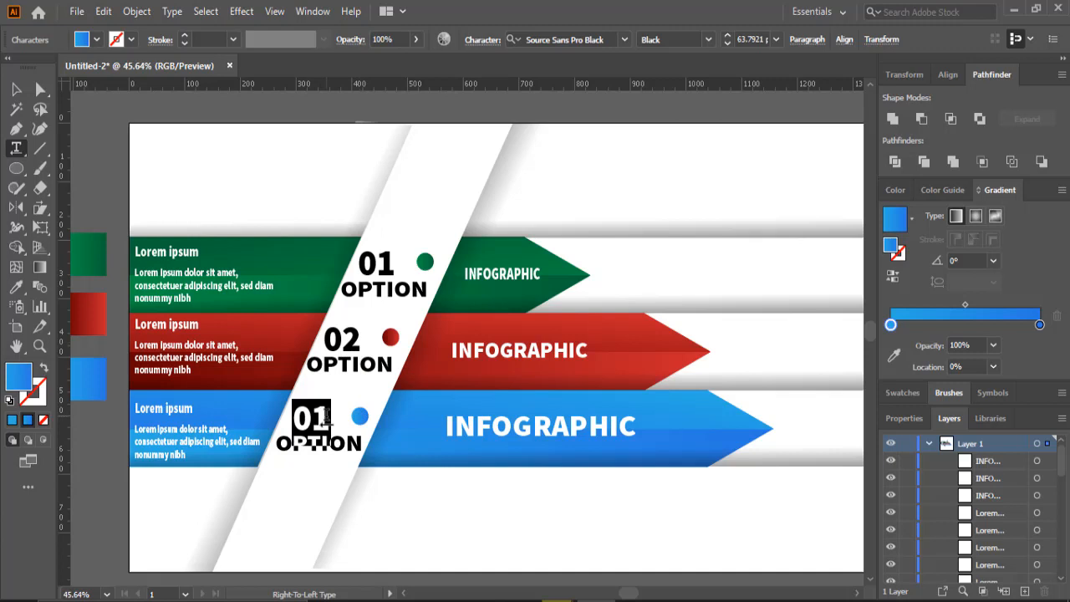
pyautogui.click(326, 416)
pyautogui.moveTo(317, 415); pyautogui.dragTo(332, 416)
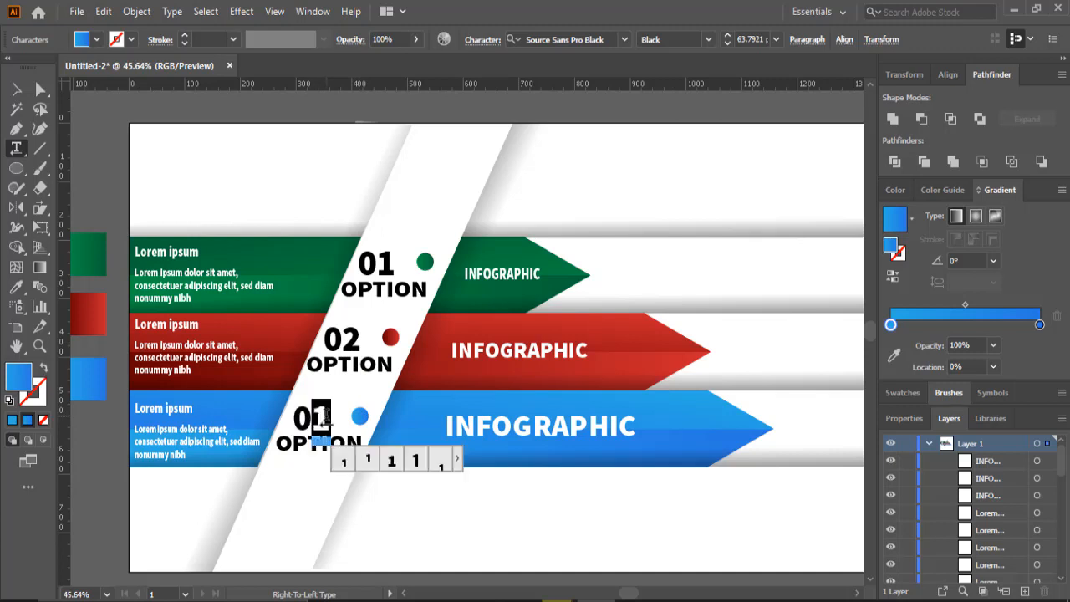
pyautogui.write('3')
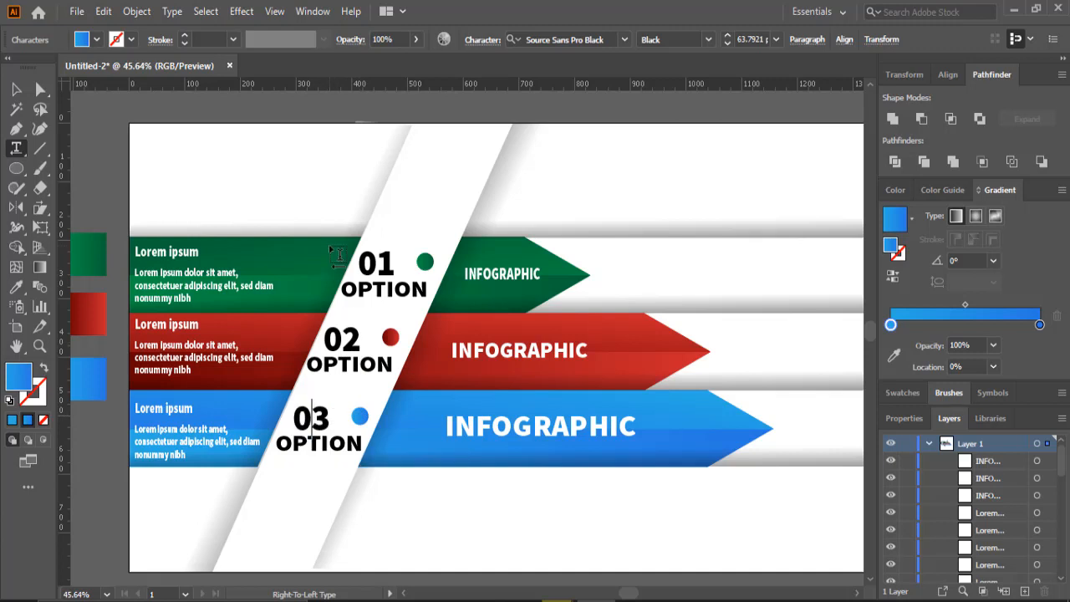
pyautogui.click(17, 90)
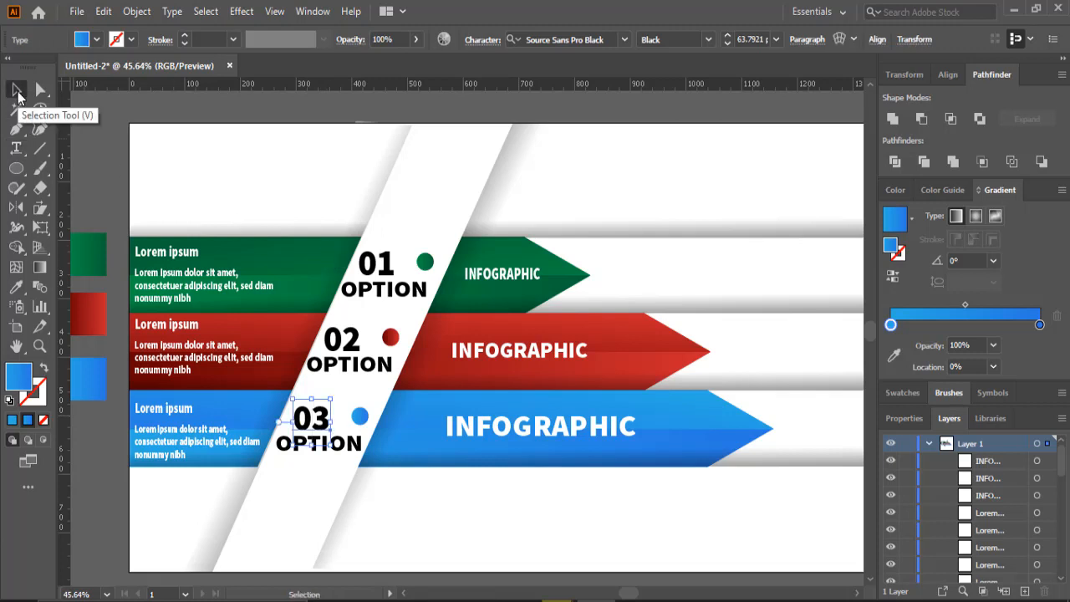
# - Nudge the blue arrow's INFOGRAPHIC text slightly to the right
pyautogui.click(492, 431)
pyautogui.press('Right')
pyautogui.press('Right')
pyautogui.press('Right')
pyautogui.press('Right')
pyautogui.press('Right')
pyautogui.press('Right')
pyautogui.press('Right')
pyautogui.press('Right')
pyautogui.press('Right')
pyautogui.press('Right')
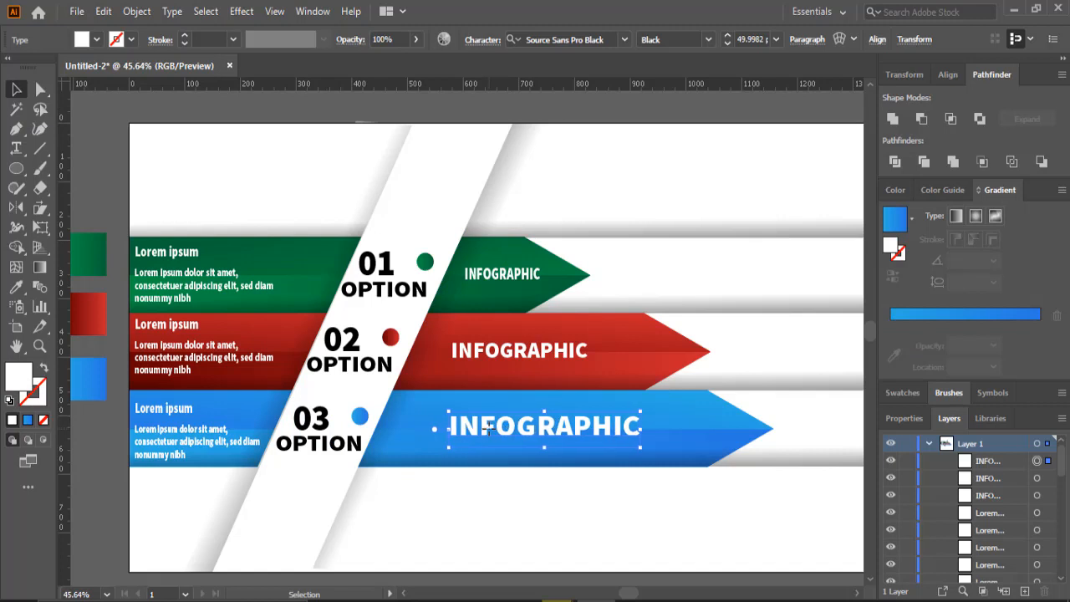
# - Shift the INFOGRAPHIC text on the red and blue arrows further to the right
pyautogui.click(511, 352)
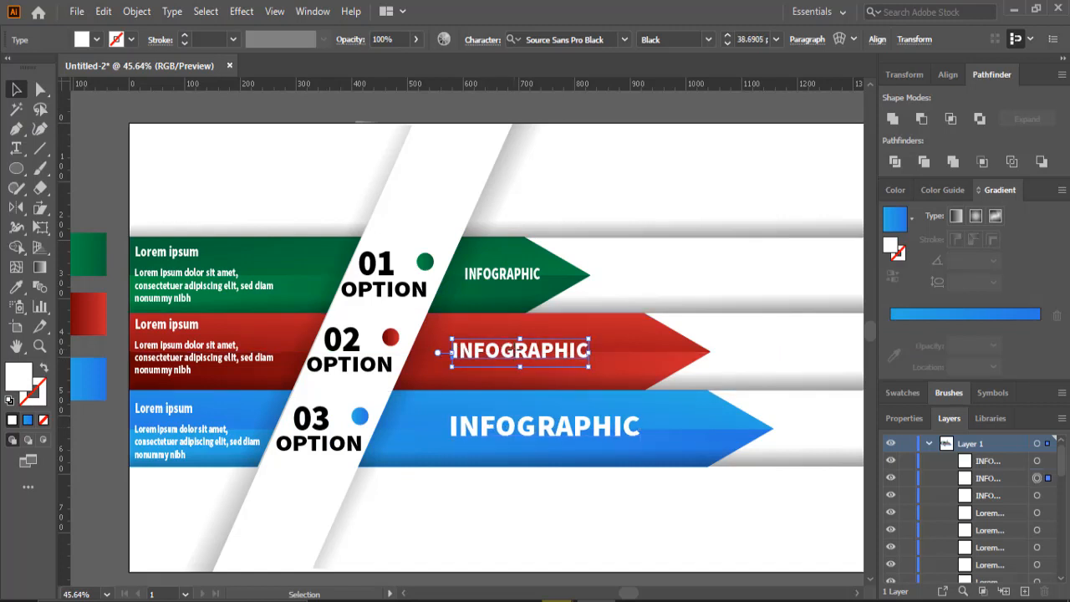
pyautogui.press('Right')
pyautogui.press('Right')
pyautogui.press('Right')
pyautogui.press('Right')
pyautogui.press('Right')
pyautogui.press('Right')
pyautogui.press('Right')
pyautogui.press('Right')
pyautogui.press('Right')
pyautogui.press('Right')
pyautogui.press('Right')
pyautogui.press('Right')
pyautogui.press('Right')
pyautogui.press('Right')
pyautogui.press('Right')
pyautogui.press('Right')
pyautogui.press('Right')
pyautogui.press('Right')
pyautogui.press('Right')
pyautogui.press('Right')
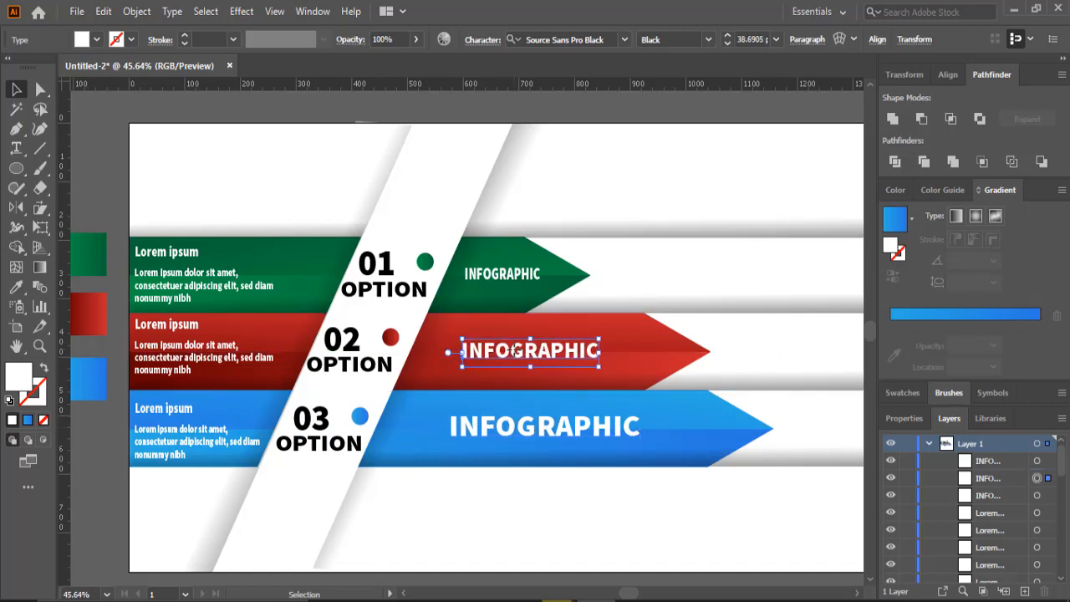
pyautogui.click(519, 430)
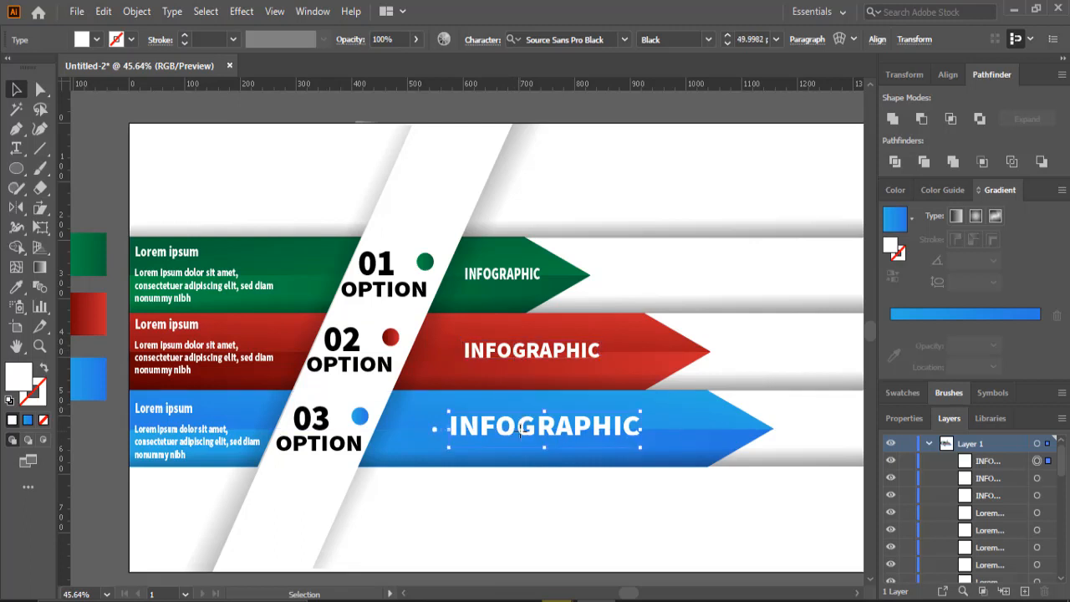
pyautogui.moveTo(520, 433); pyautogui.dragTo(541, 434)
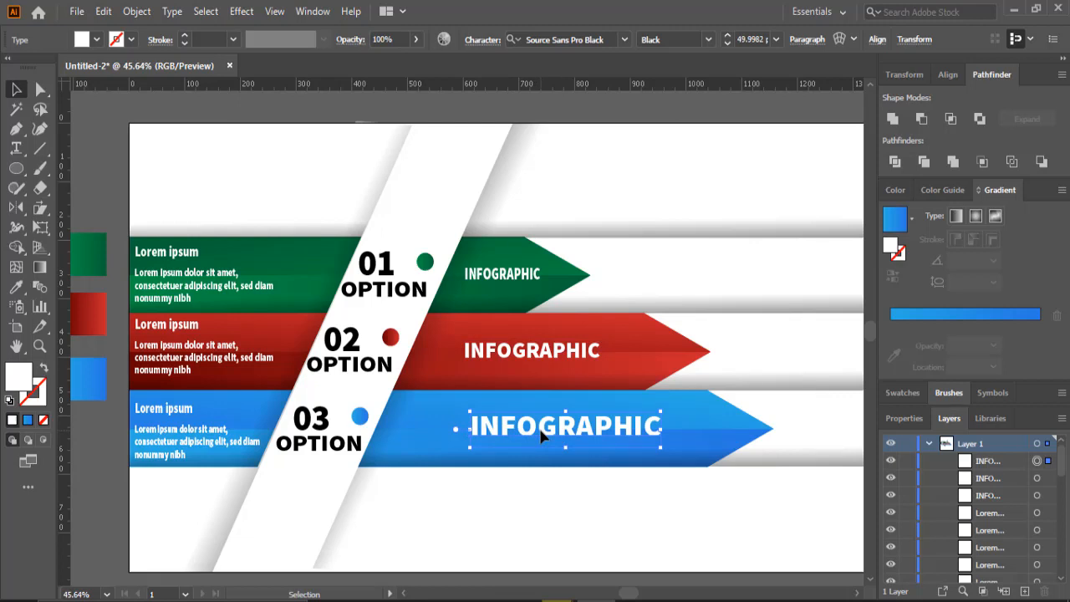
# - Place the account222 user icon image from the Desktop's social media folder onto the artboard's right side
pyautogui.click(76, 11)
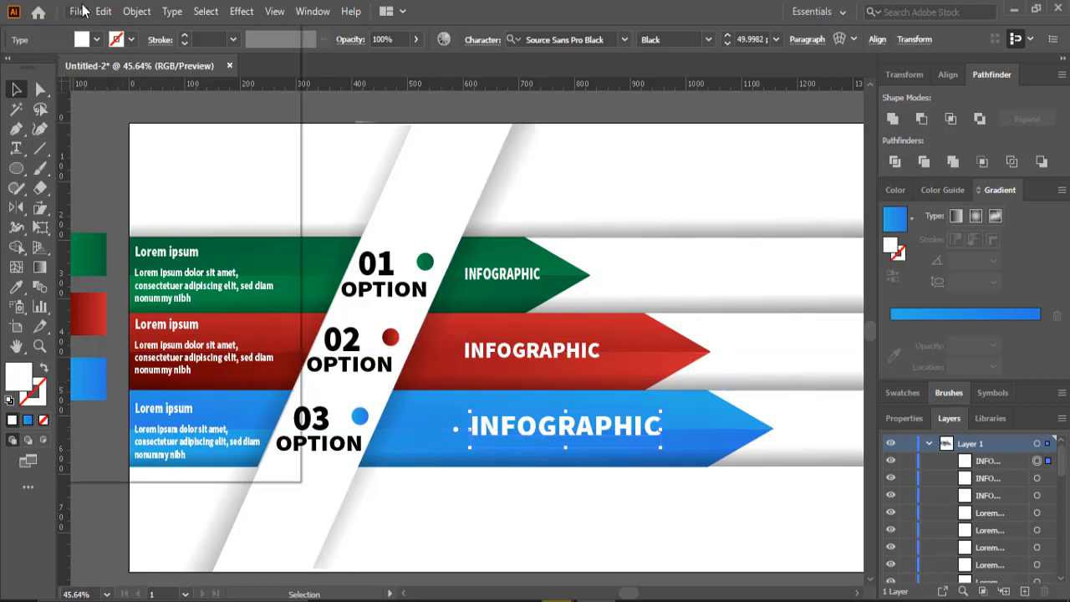
pyautogui.click(136, 282)
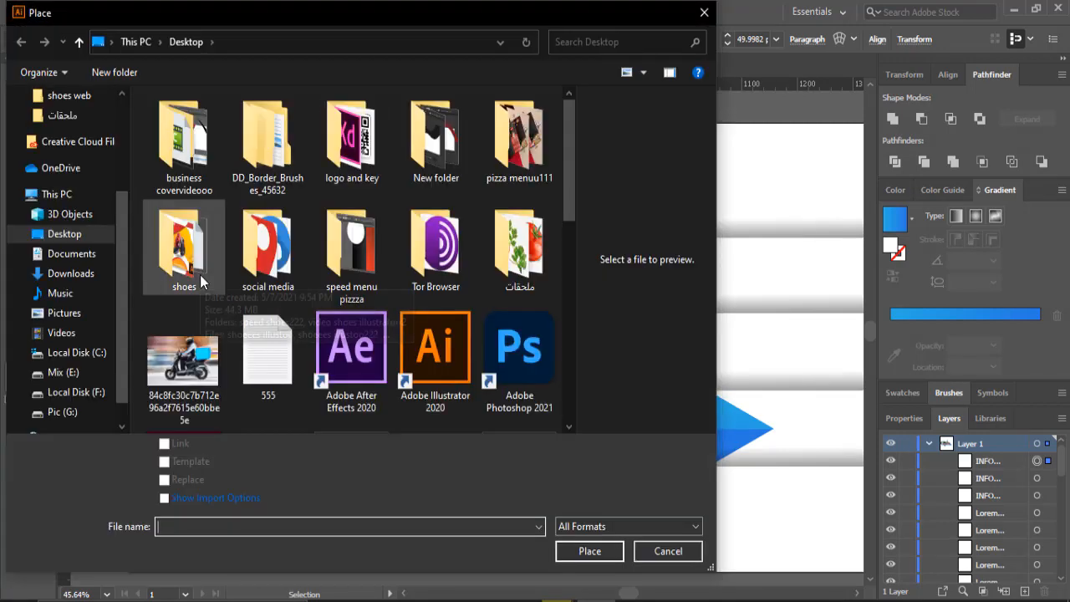
pyautogui.doubleClick(287, 252)
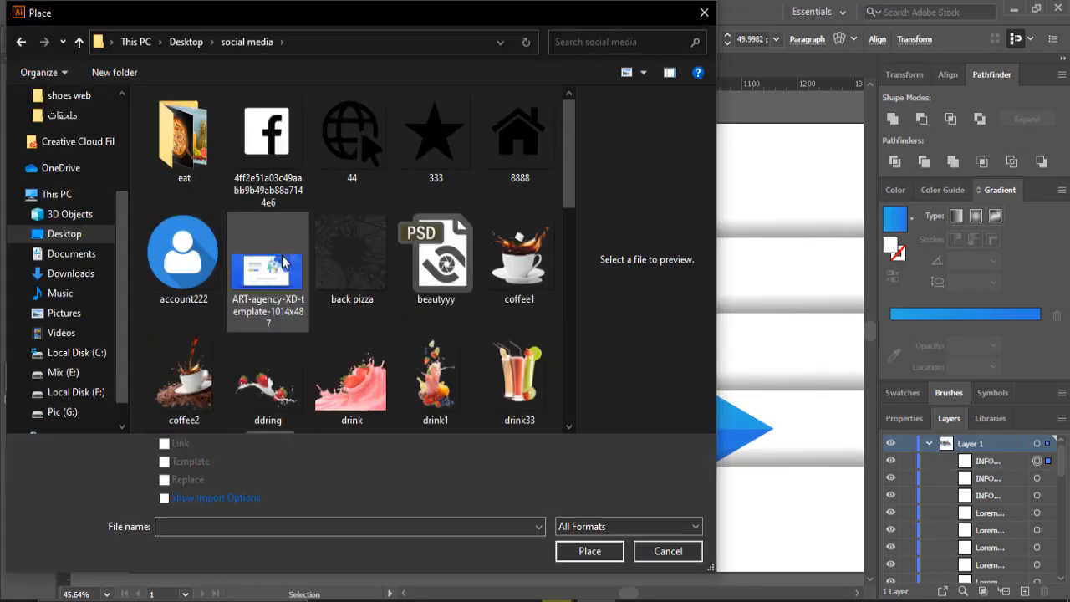
pyautogui.click(183, 252)
pyautogui.click(589, 551)
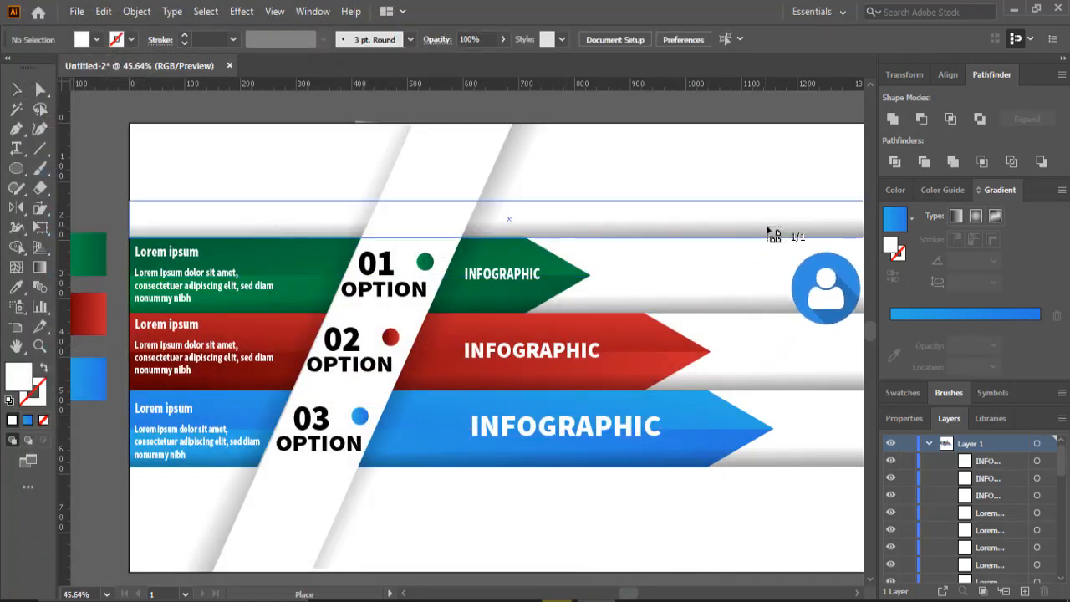
pyautogui.moveTo(825, 247); pyautogui.dragTo(754, 313)
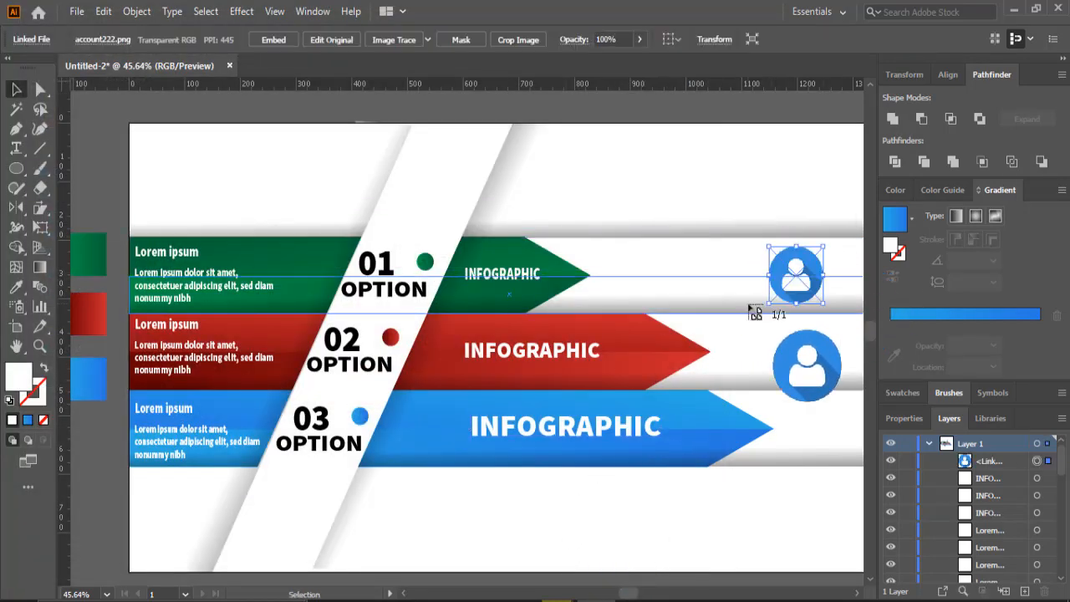
# - Move the user icon beside the blue arrow's tip
pyautogui.press('Up')
pyautogui.press('Up')
pyautogui.press('Up')
pyautogui.press('Up')
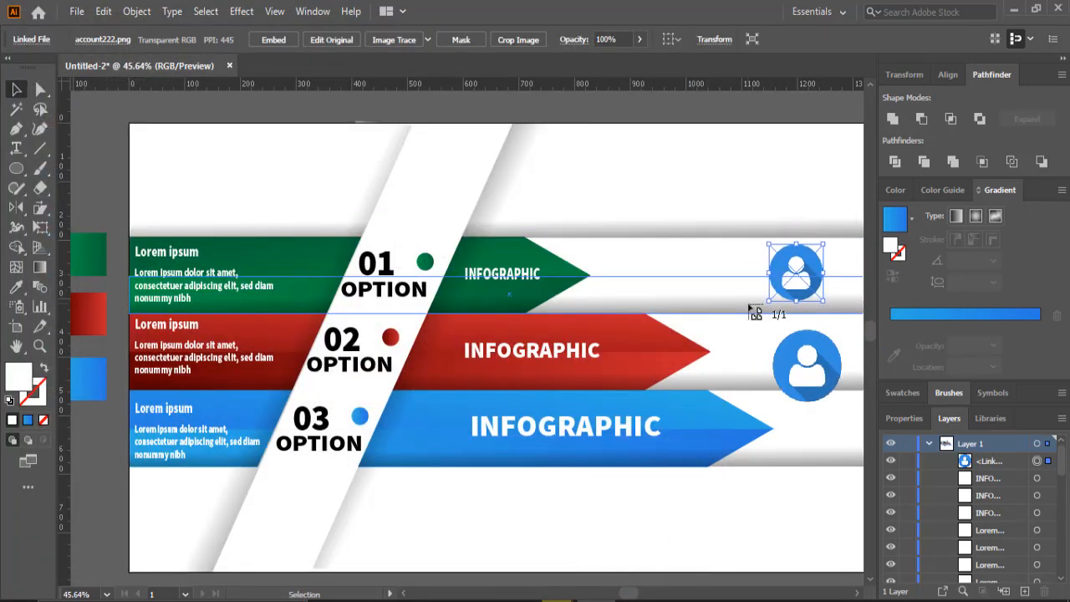
pyautogui.press('Left')
pyautogui.click(20, 89)
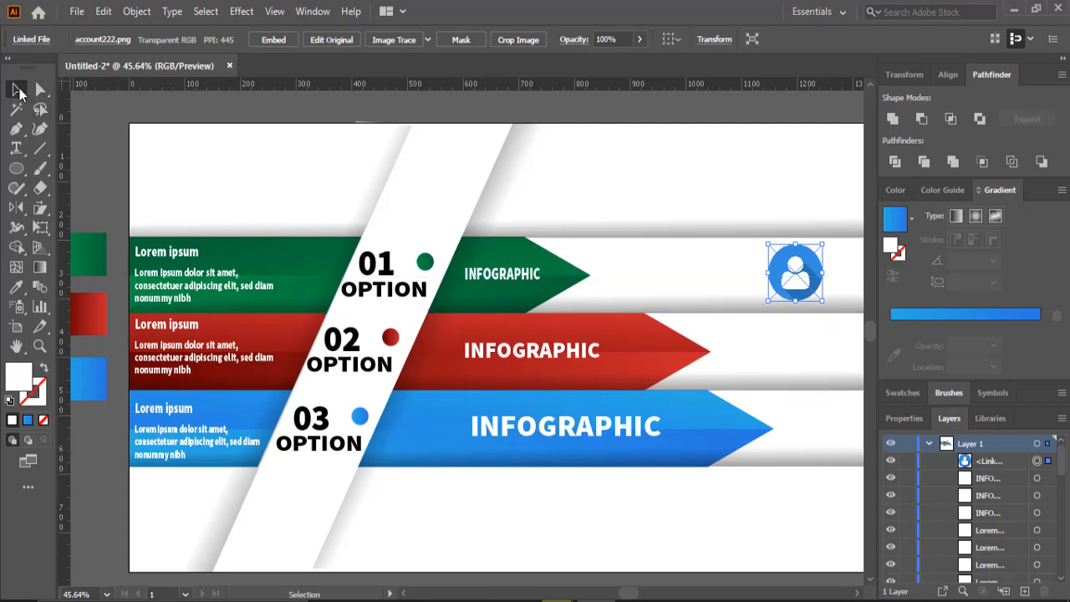
pyautogui.click(234, 112)
pyautogui.moveTo(786, 281); pyautogui.dragTo(828, 430)
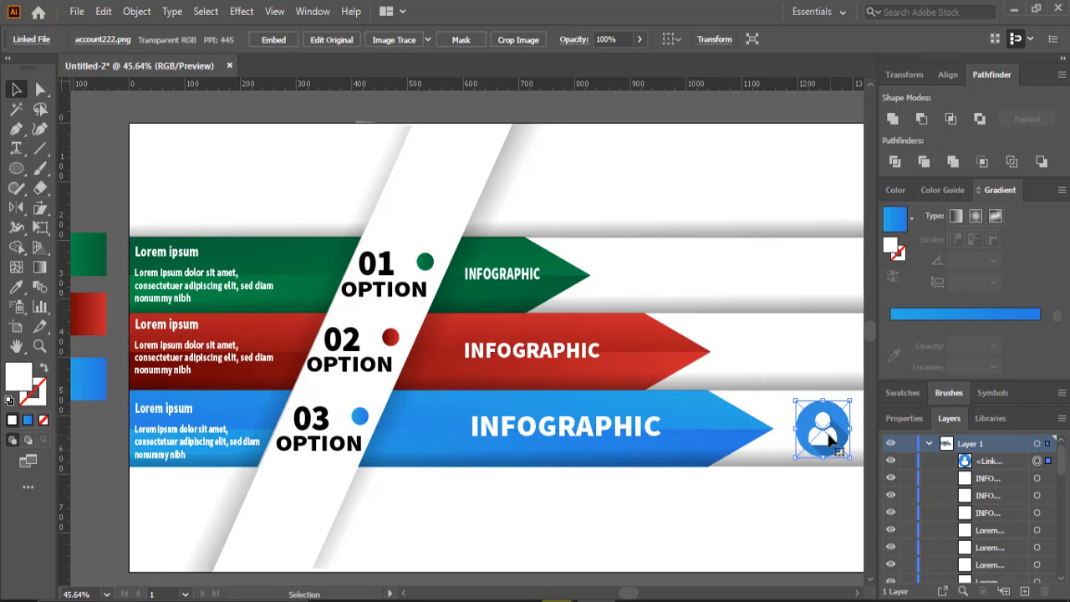
# - Place the location pin icon from the social media folder beside the red arrow's tip
pyautogui.click(75, 12)
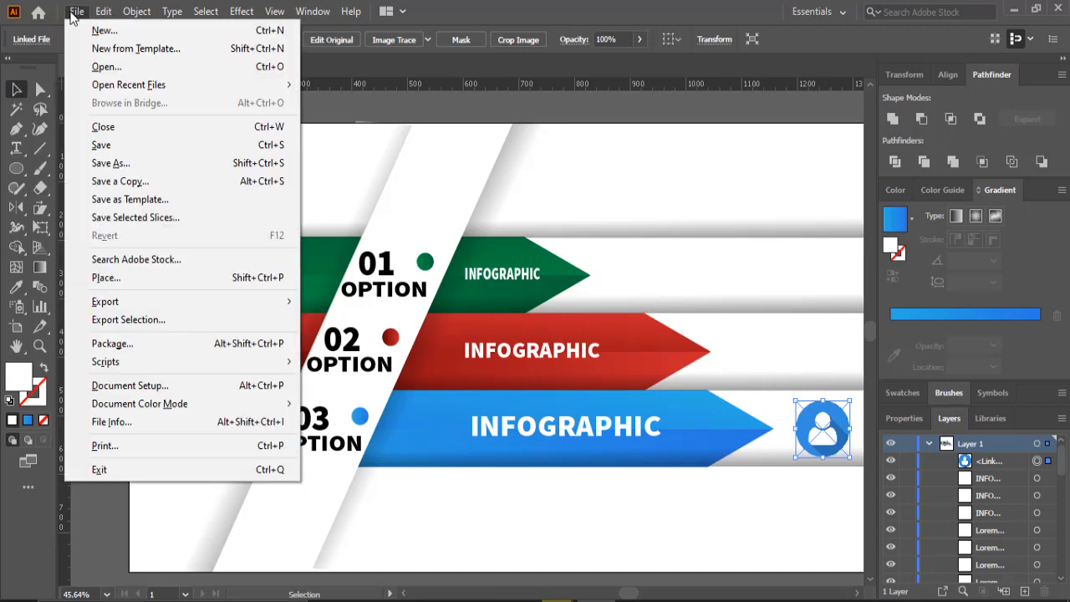
pyautogui.click(132, 277)
pyautogui.scroll(-10, 331, 277)
pyautogui.scroll(2, 430, 294)
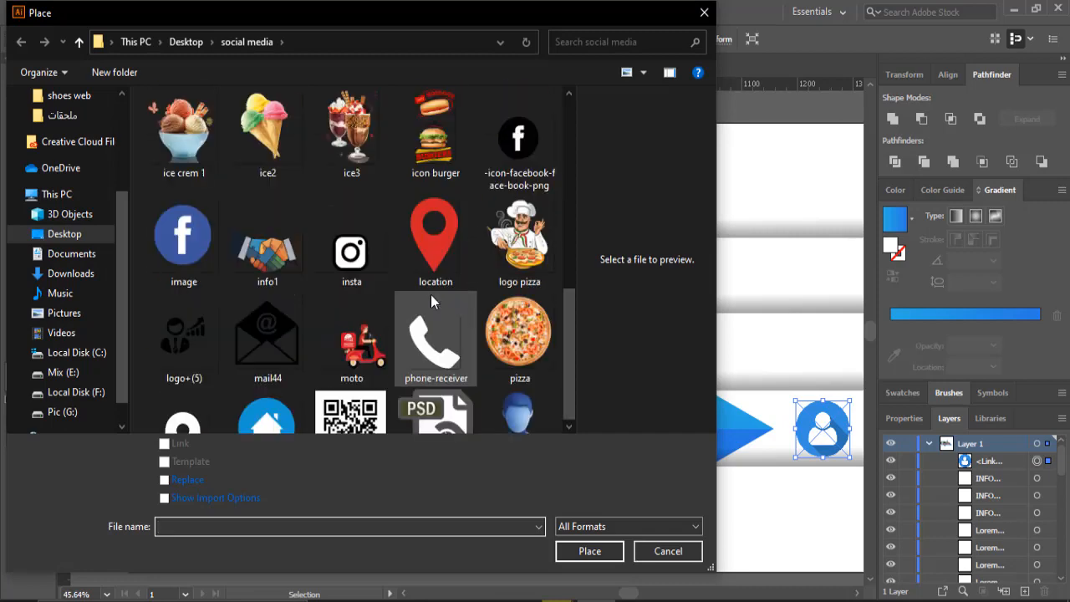
pyautogui.click(435, 238)
pyautogui.click(589, 550)
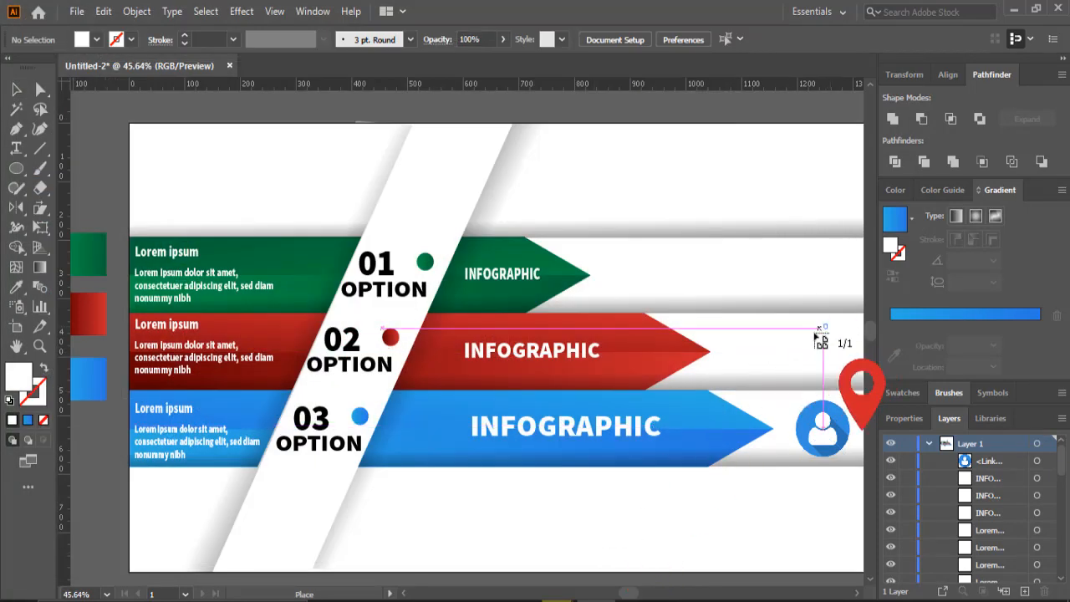
pyautogui.moveTo(828, 325); pyautogui.dragTo(760, 385)
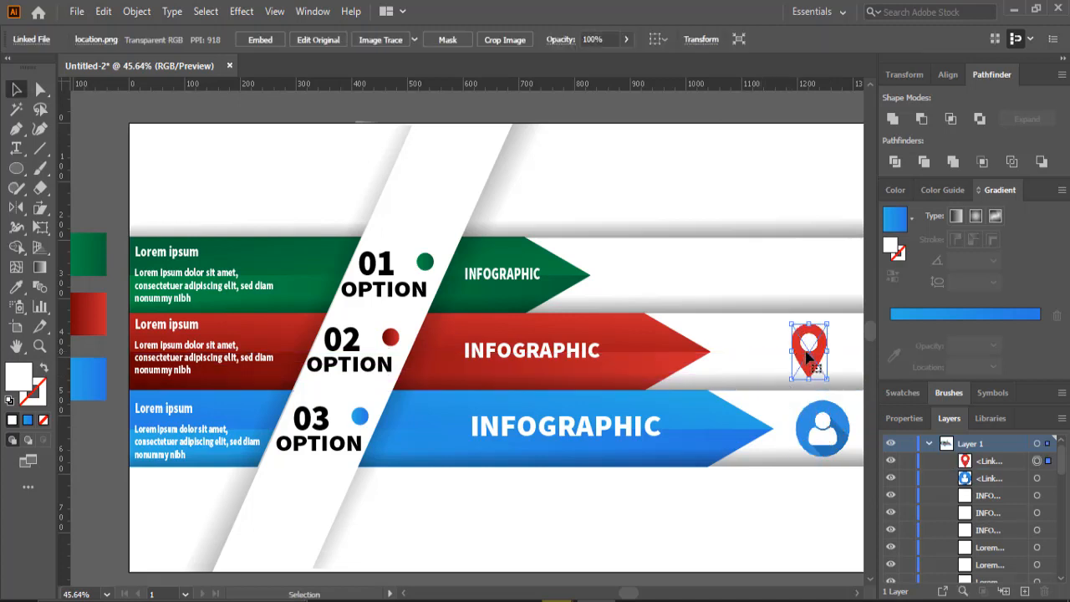